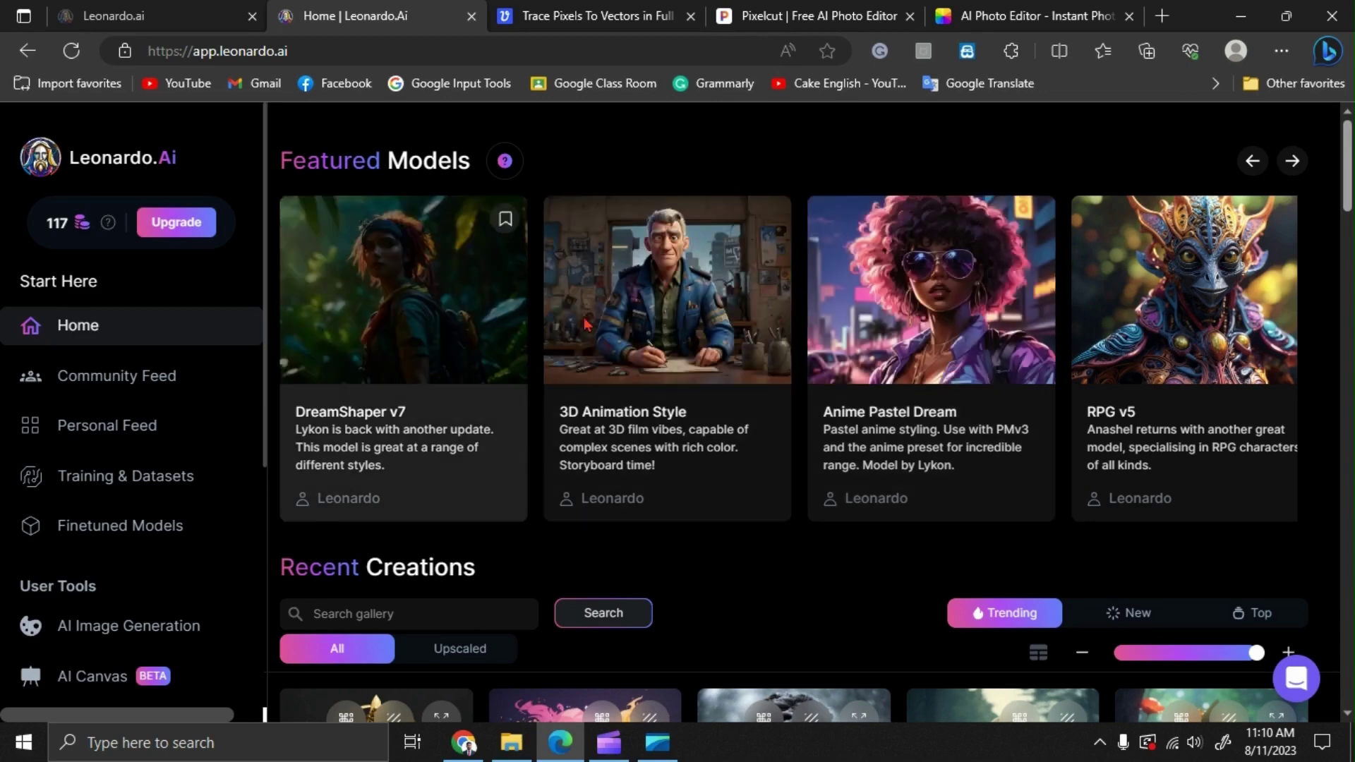
Step: Search the Recent Creations gallery for the term 'logo'
{"action": "scroll", "coordinate": [780, 336], "scroll_direction": "down", "scroll_amount": 4}
{"action": "scroll", "coordinate": [779, 336], "scroll_direction": "up", "scroll_amount": 1}
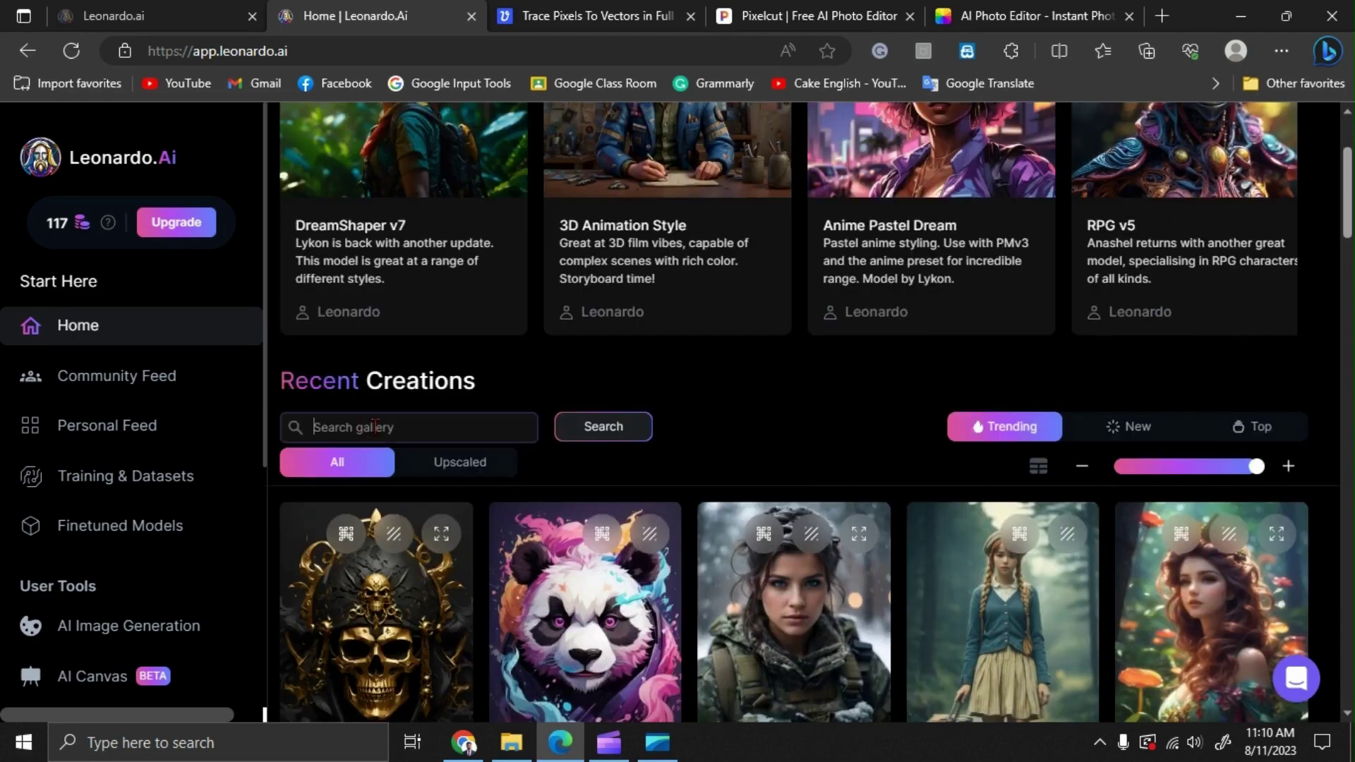
{"action": "left_click", "coordinate": [526, 423]}
{"action": "type", "text": "logo"}
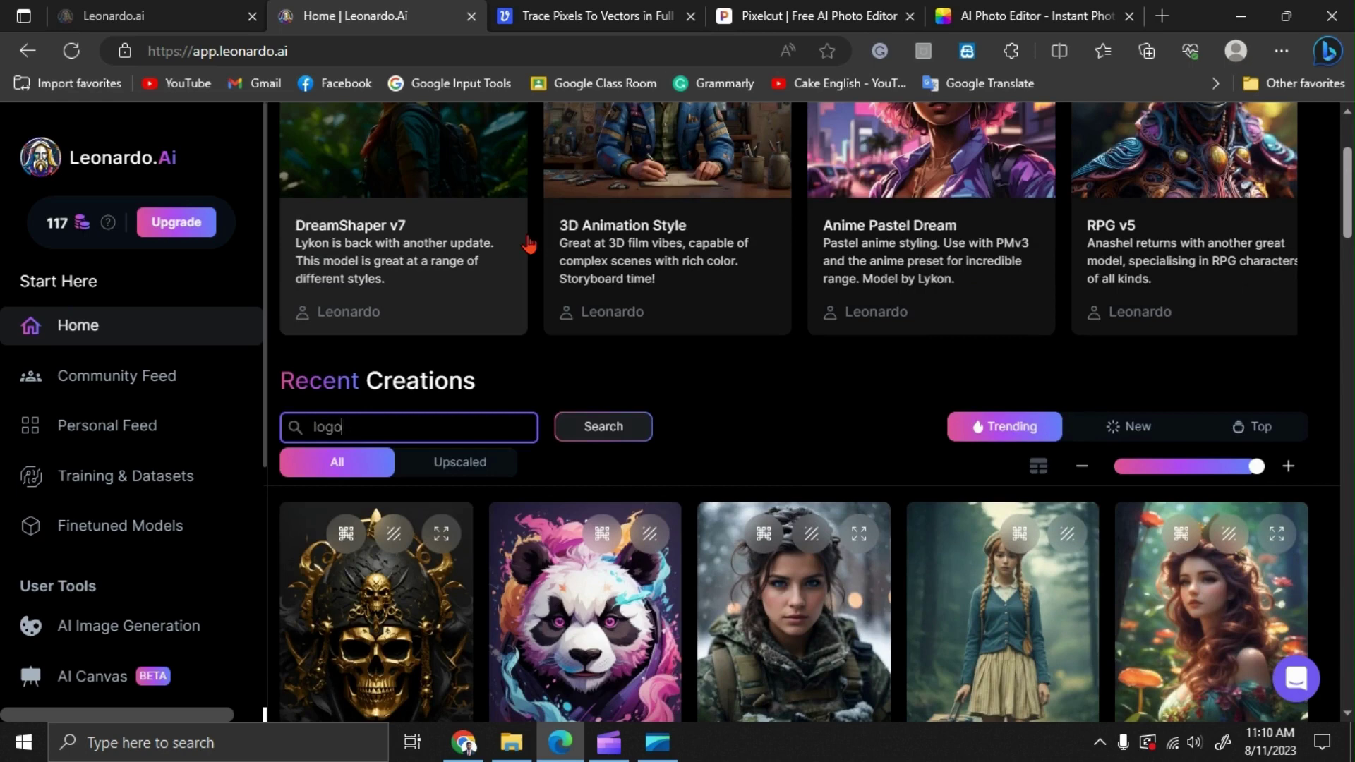
{"action": "left_click", "coordinate": [642, 434]}
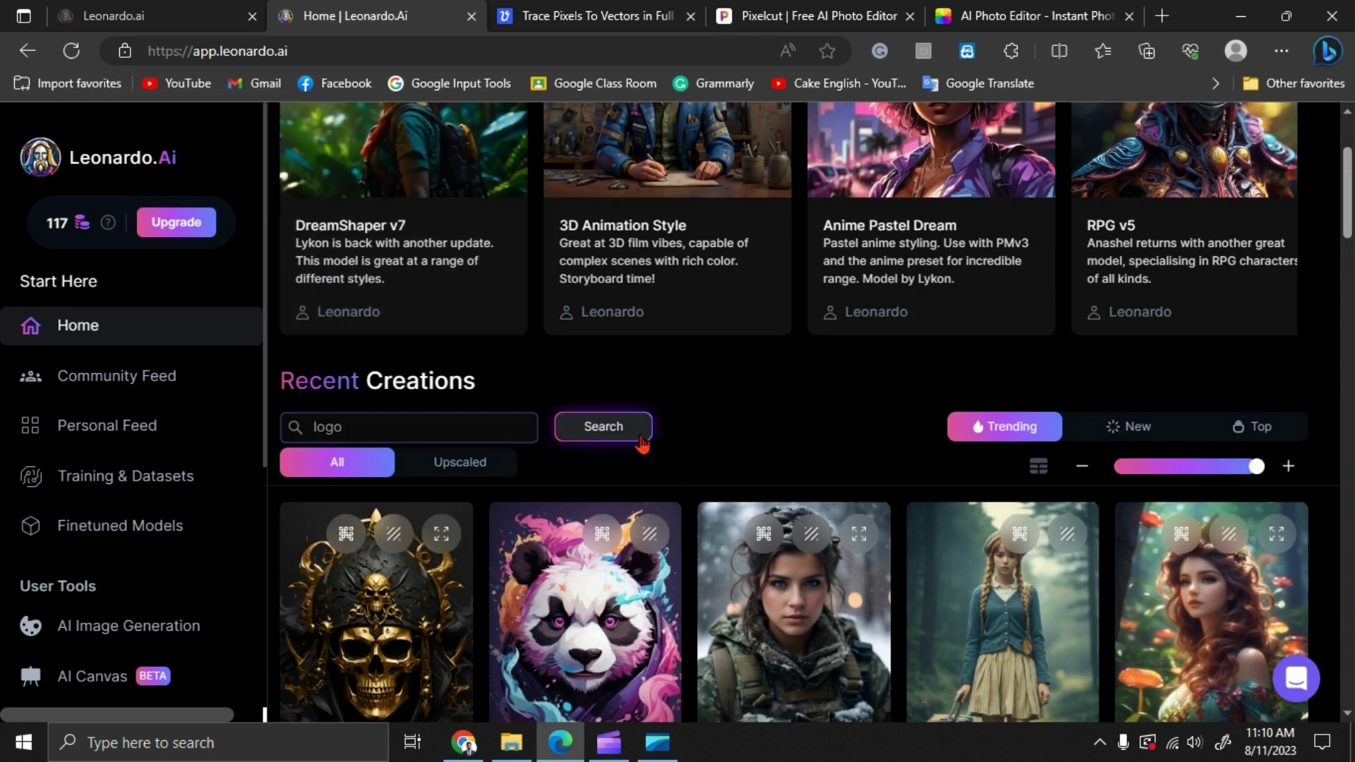
{"action": "scroll", "coordinate": [978, 466], "scroll_direction": "up", "scroll_amount": 3}
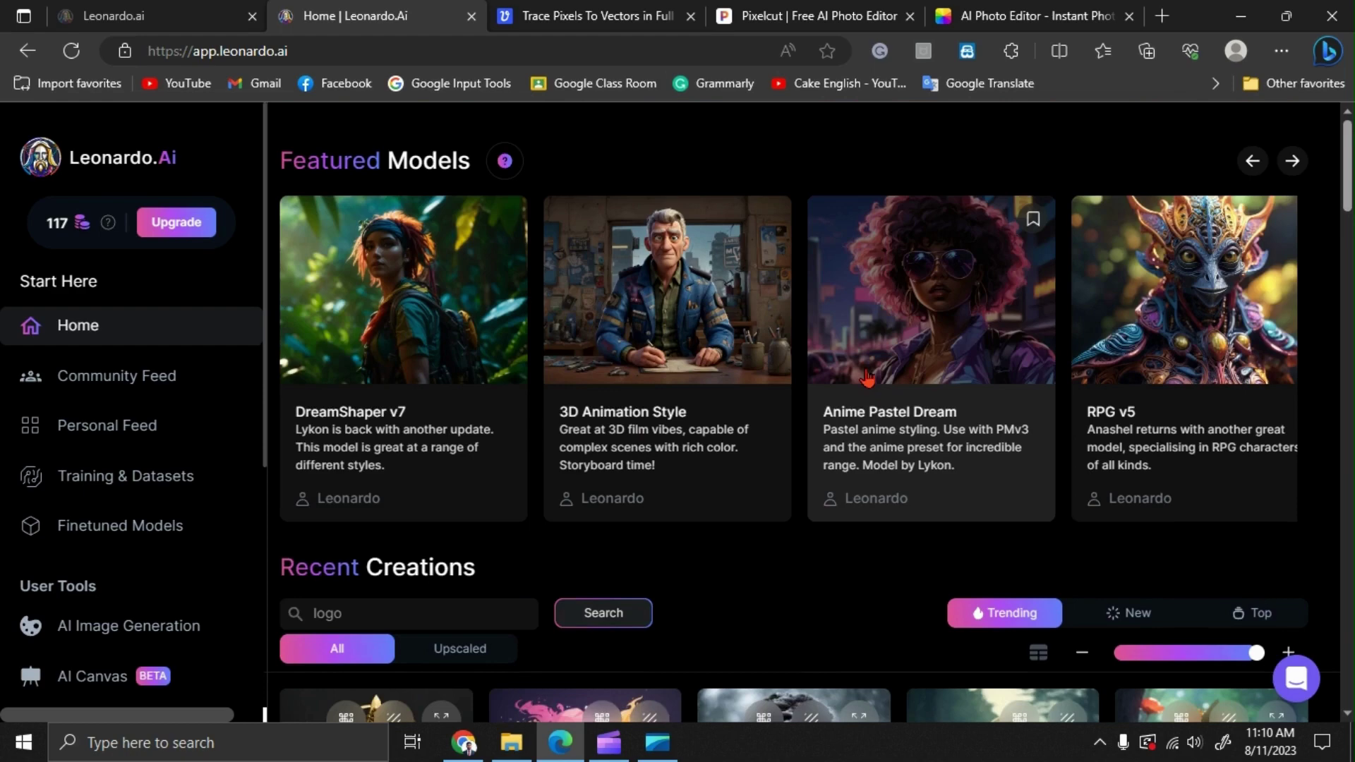
Step: Scroll through the logo results to locate the black and gold pirate skull logo card
{"action": "scroll", "coordinate": [868, 379], "scroll_direction": "down", "scroll_amount": 5}
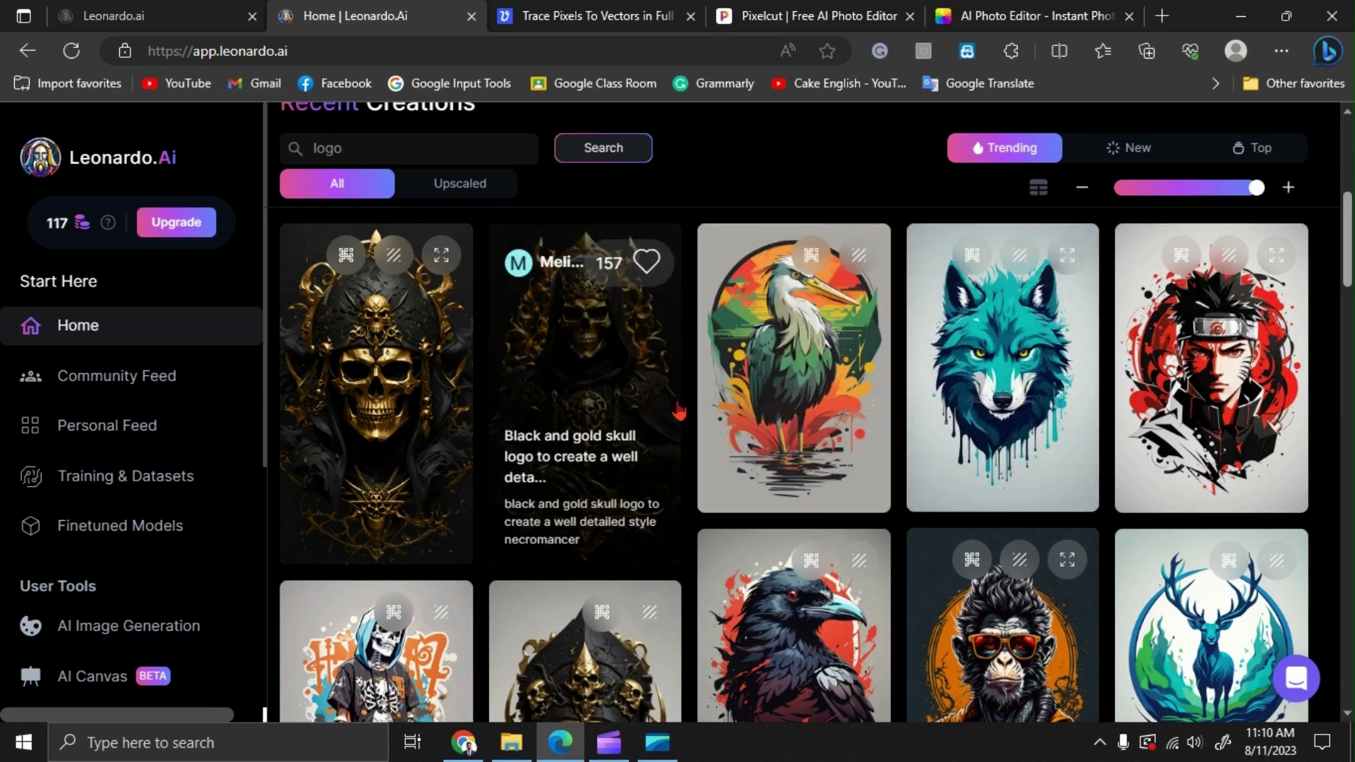
{"action": "scroll", "coordinate": [970, 486], "scroll_direction": "down", "scroll_amount": 3}
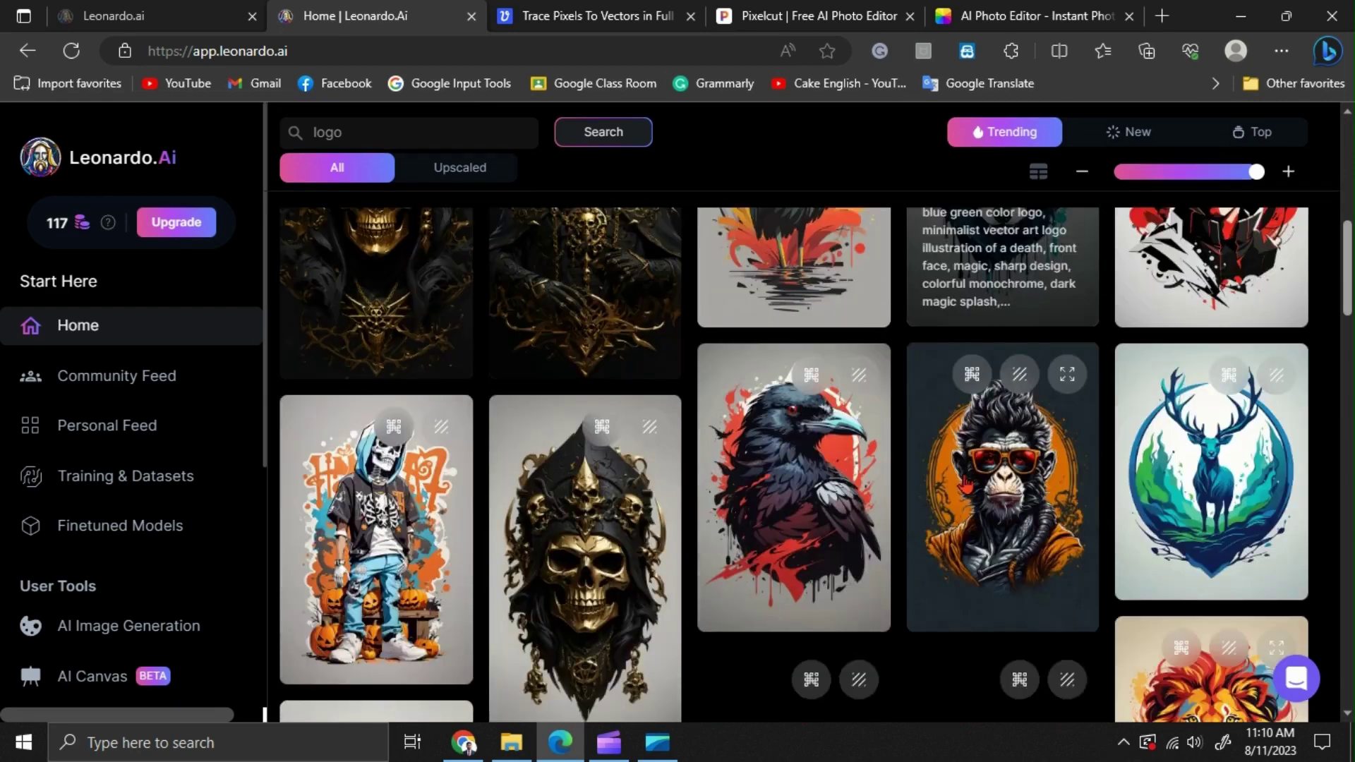
{"action": "scroll", "coordinate": [918, 472], "scroll_direction": "up", "scroll_amount": 4}
{"action": "scroll", "coordinate": [873, 468], "scroll_direction": "down", "scroll_amount": 4}
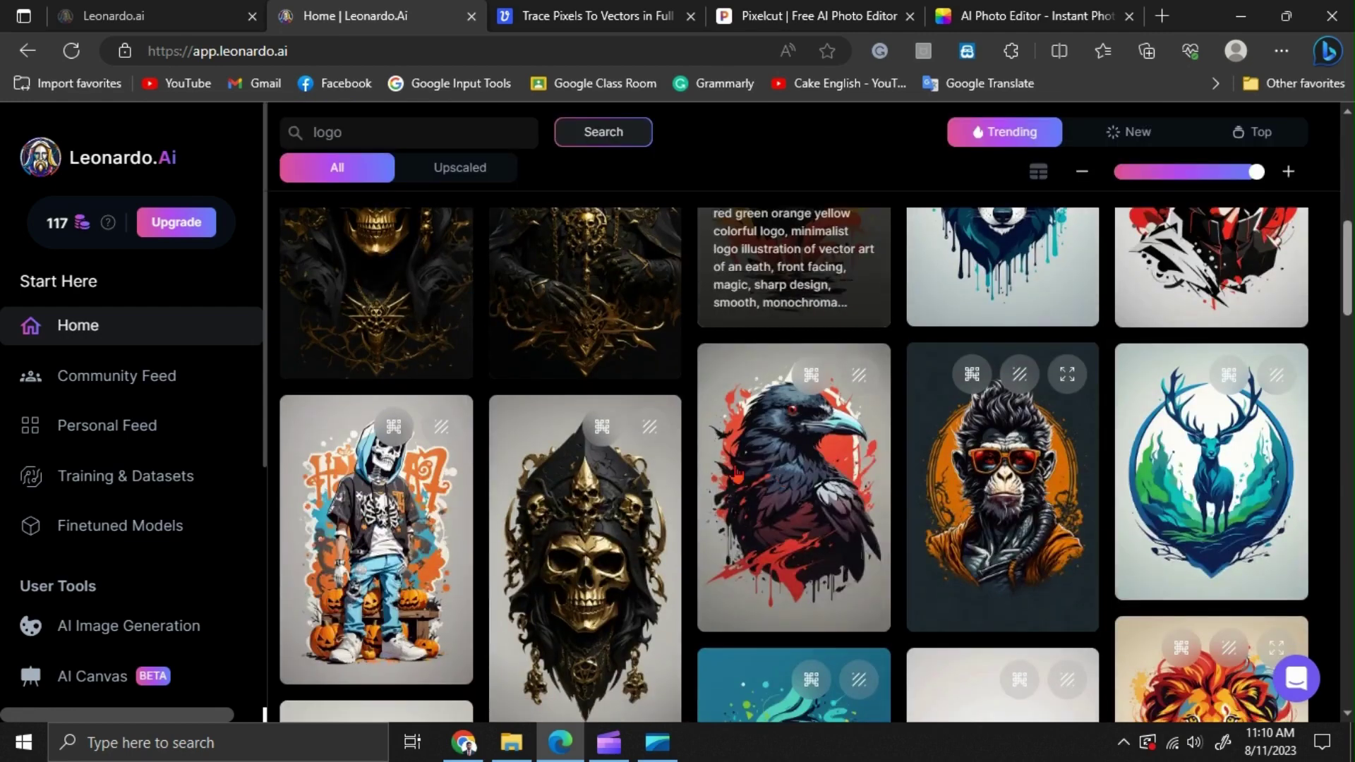
{"action": "scroll", "coordinate": [812, 452], "scroll_direction": "down", "scroll_amount": 3}
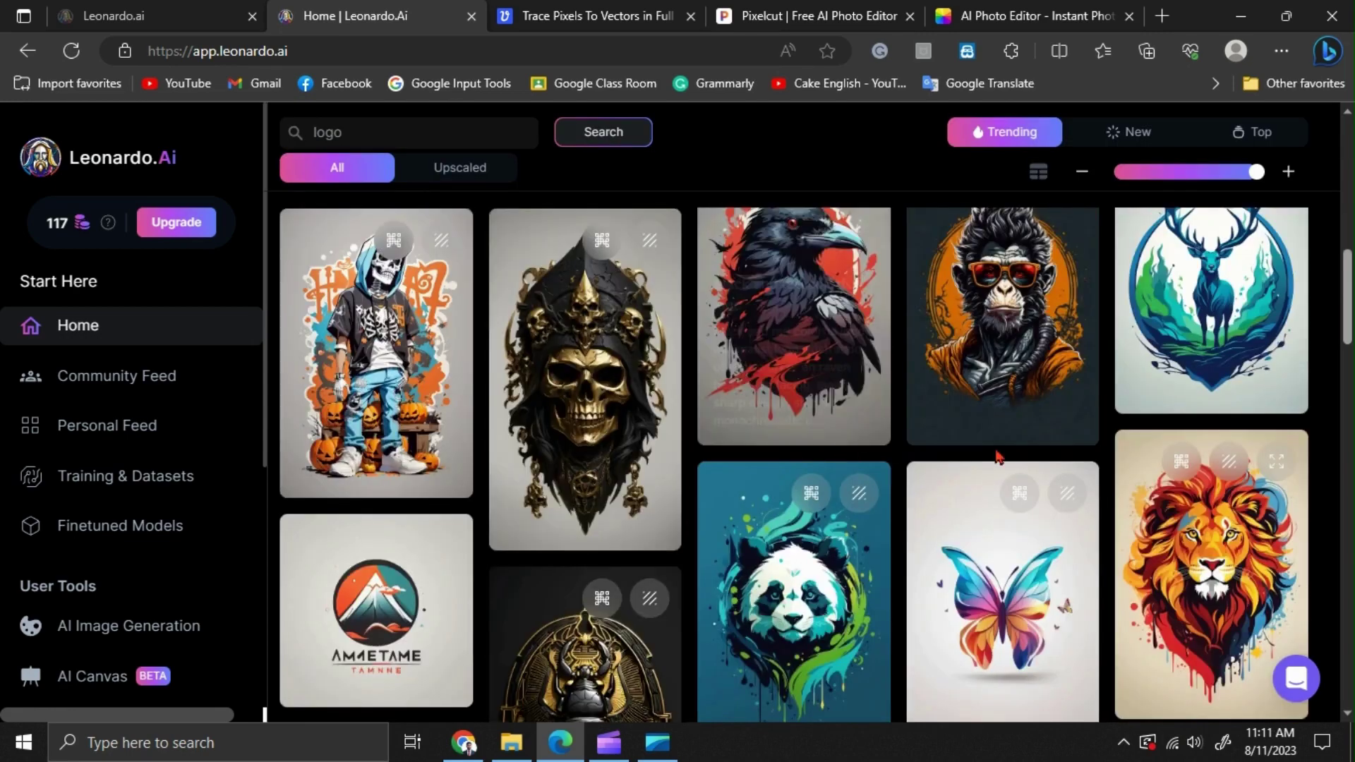
{"action": "scroll", "coordinate": [770, 438], "scroll_direction": "down", "scroll_amount": 5}
{"action": "scroll", "coordinate": [758, 434], "scroll_direction": "up", "scroll_amount": 1}
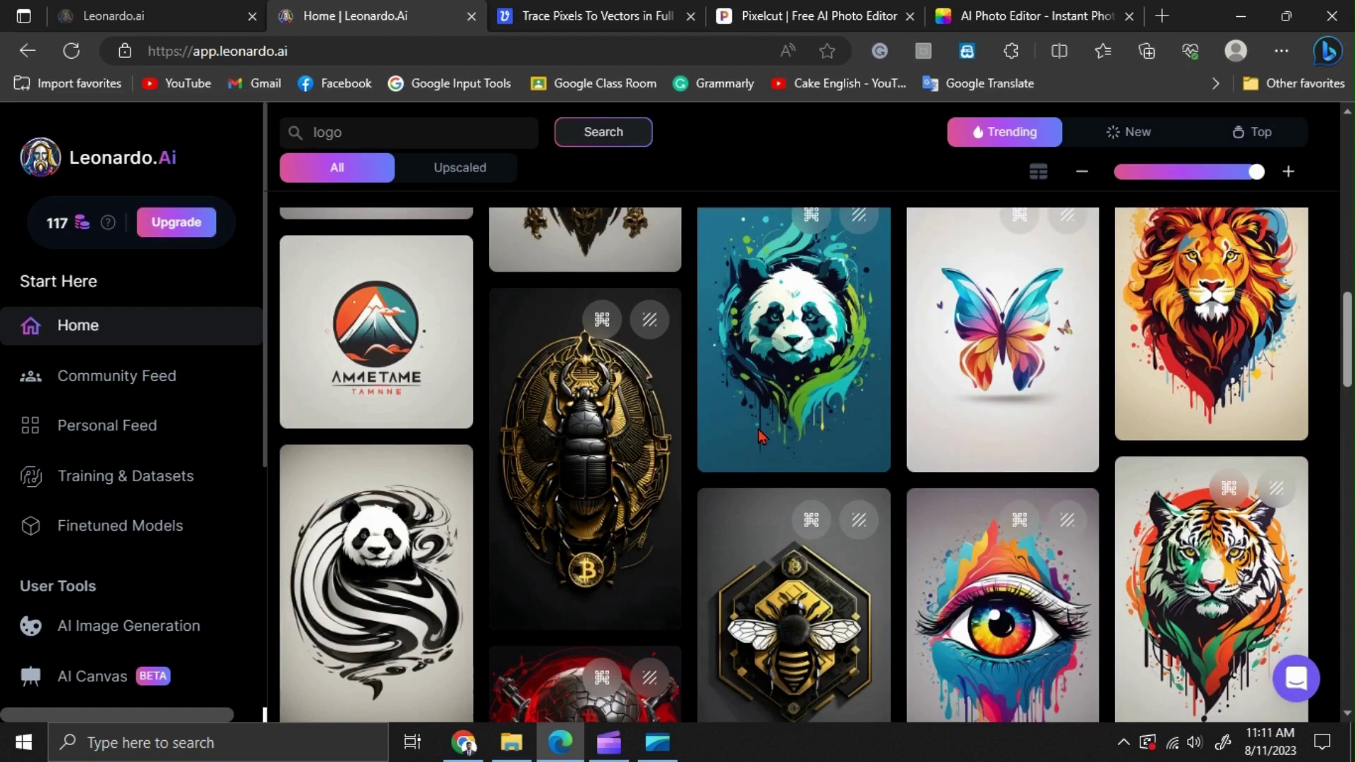
{"action": "scroll", "coordinate": [759, 435], "scroll_direction": "up", "scroll_amount": 1}
{"action": "scroll", "coordinate": [760, 436], "scroll_direction": "down", "scroll_amount": 10}
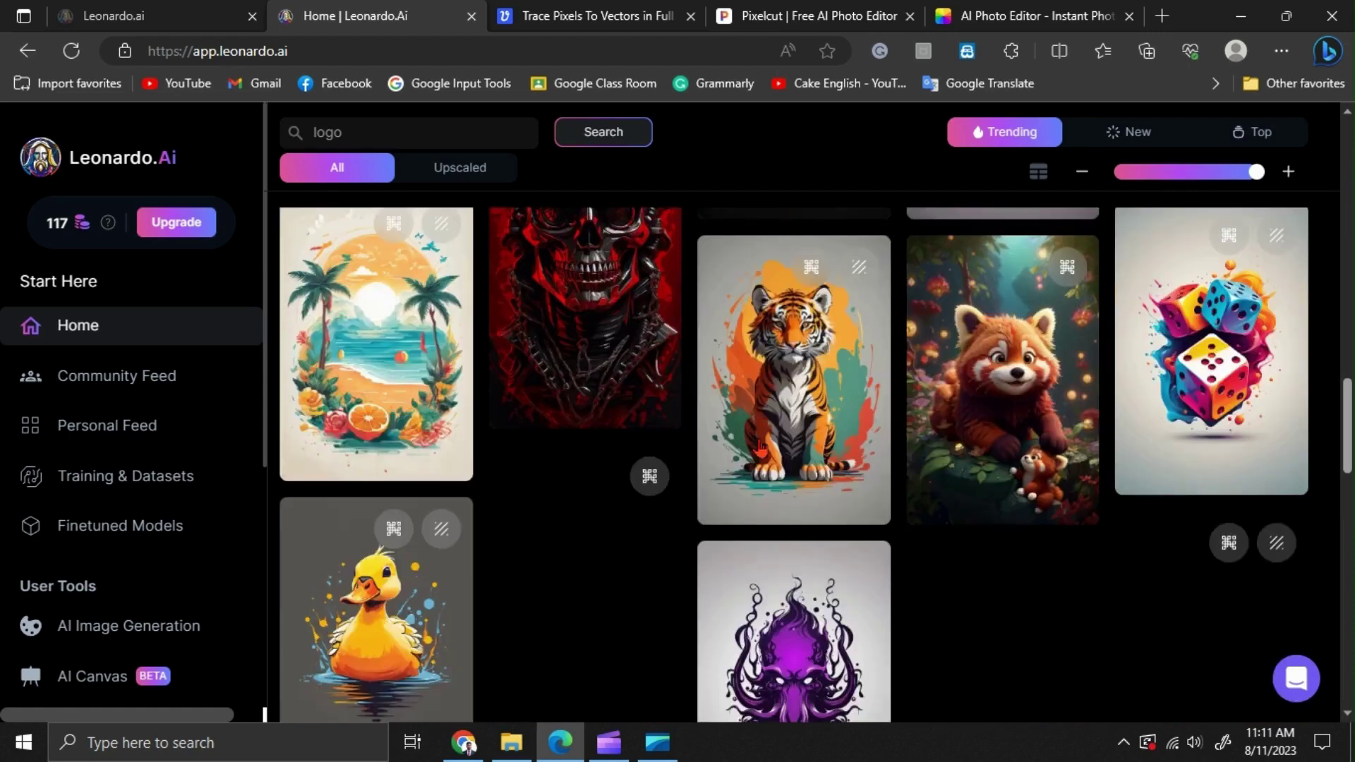
{"action": "scroll", "coordinate": [860, 431], "scroll_direction": "down", "scroll_amount": 2}
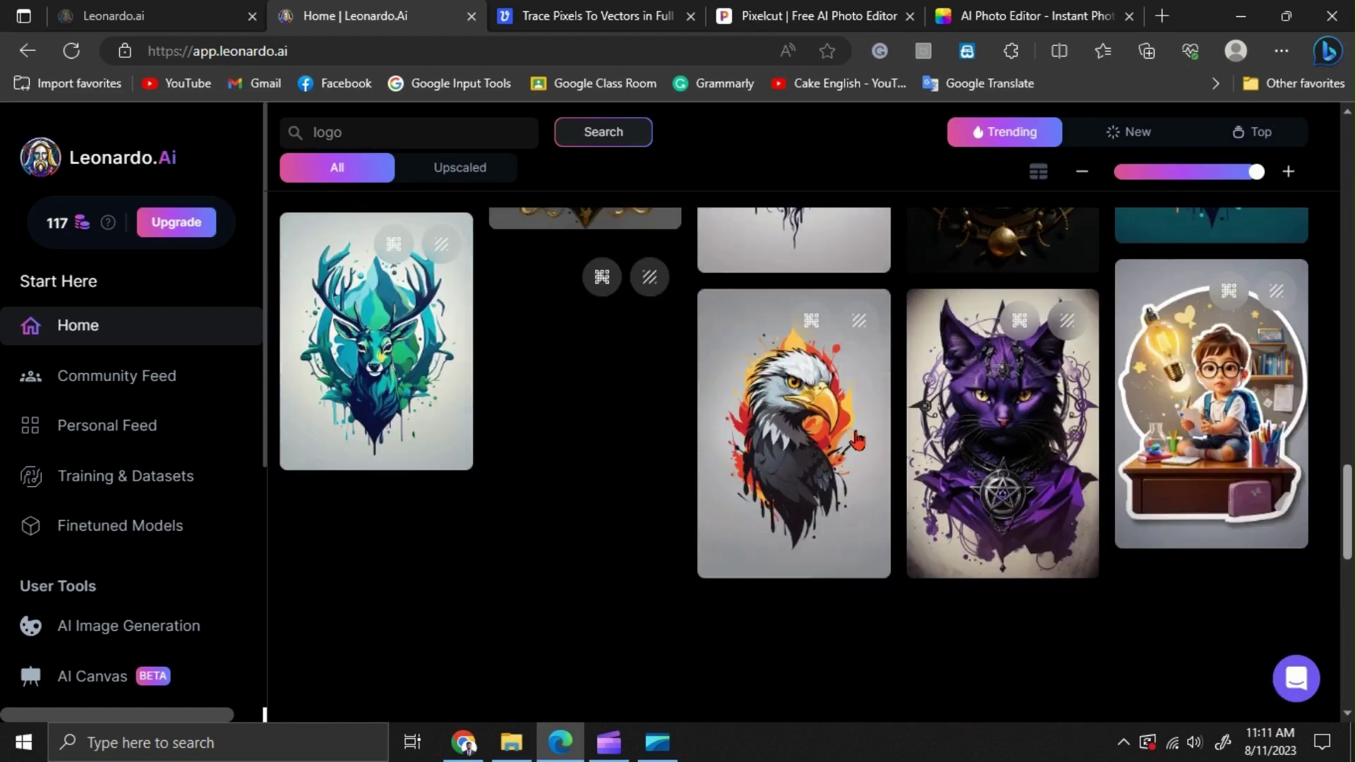
{"action": "scroll", "coordinate": [937, 422], "scroll_direction": "down", "scroll_amount": 3}
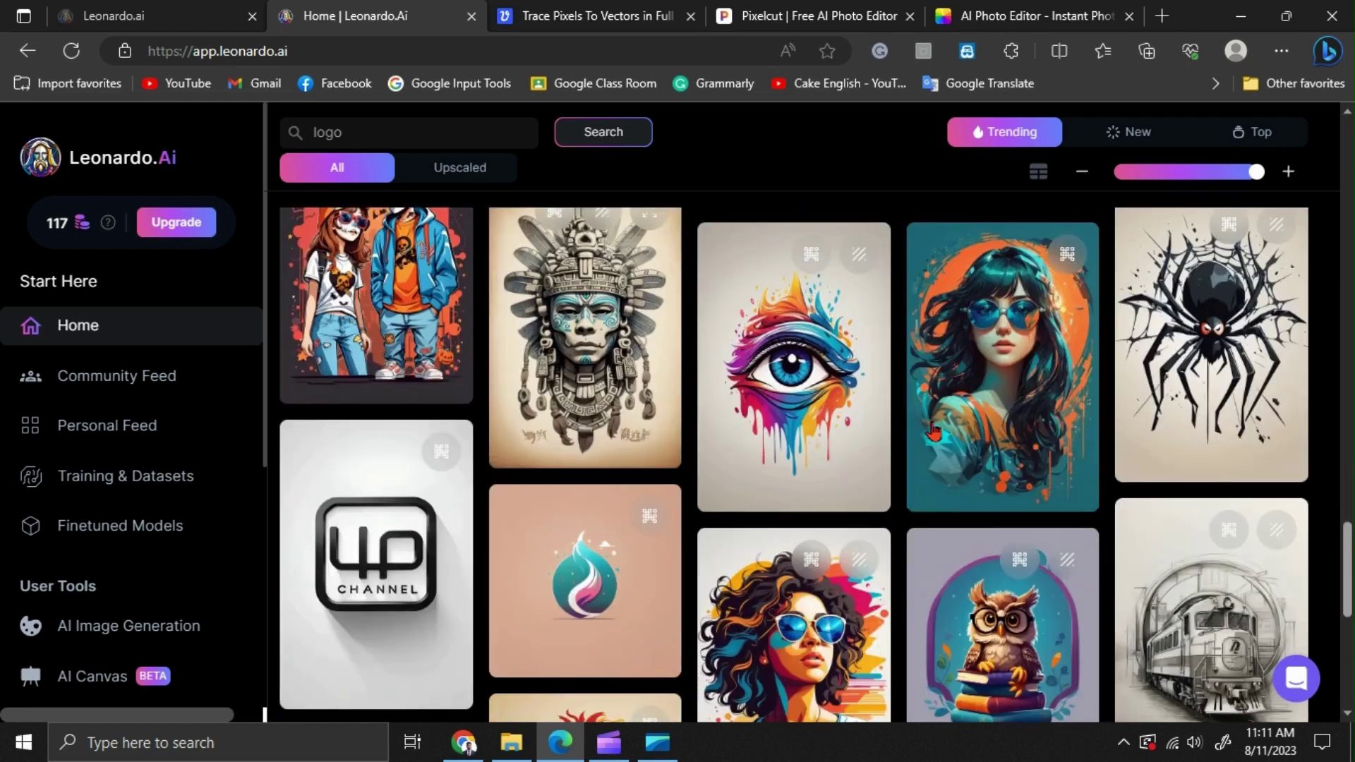
{"action": "scroll", "coordinate": [939, 417], "scroll_direction": "down", "scroll_amount": 2}
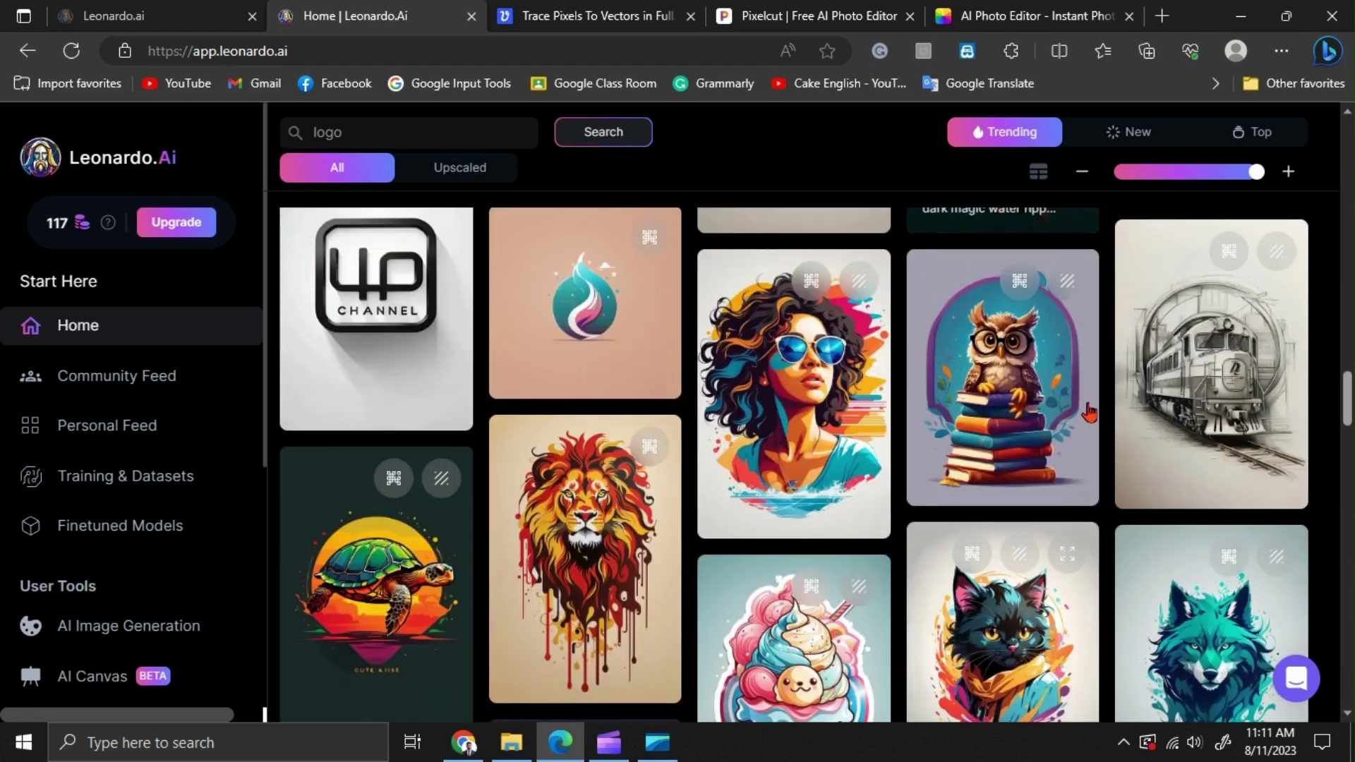
{"action": "scroll", "coordinate": [478, 388], "scroll_direction": "down", "scroll_amount": 2}
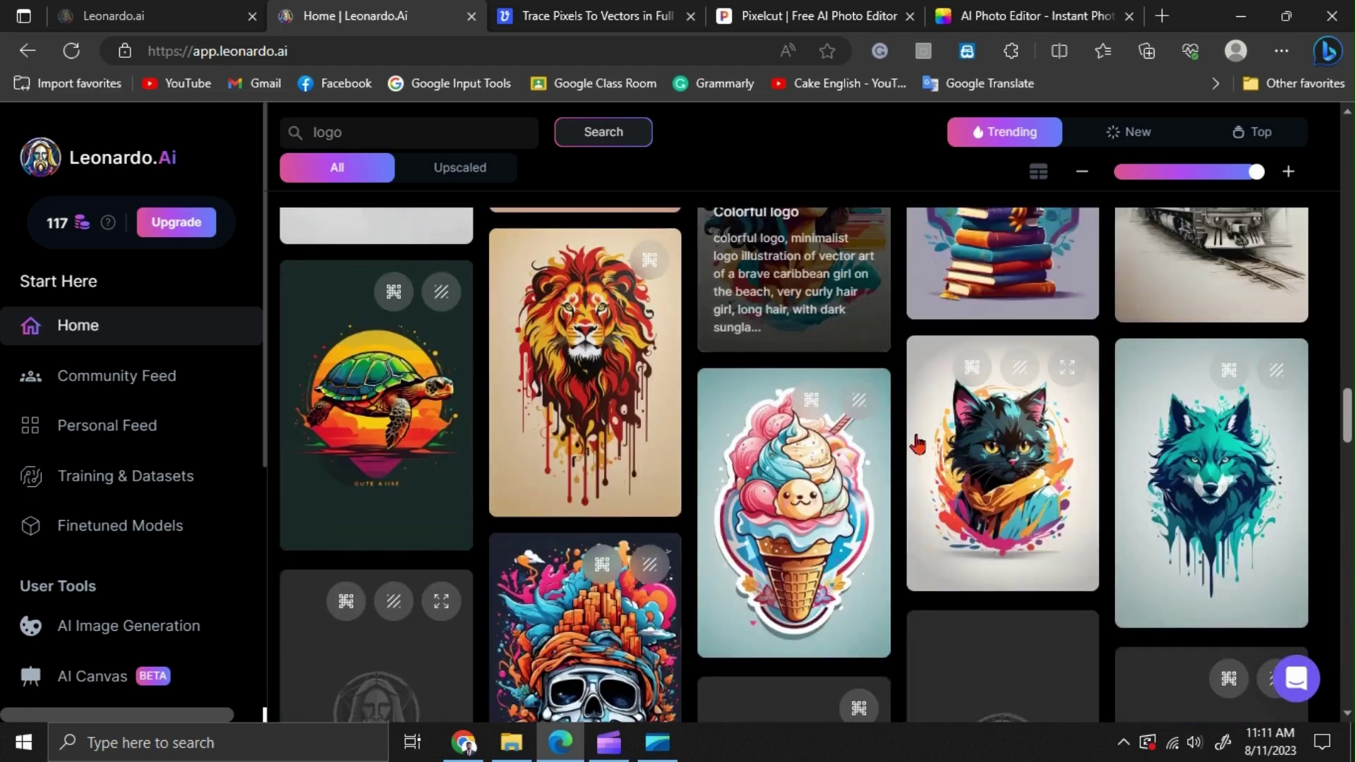
{"action": "scroll", "coordinate": [806, 428], "scroll_direction": "down", "scroll_amount": 3}
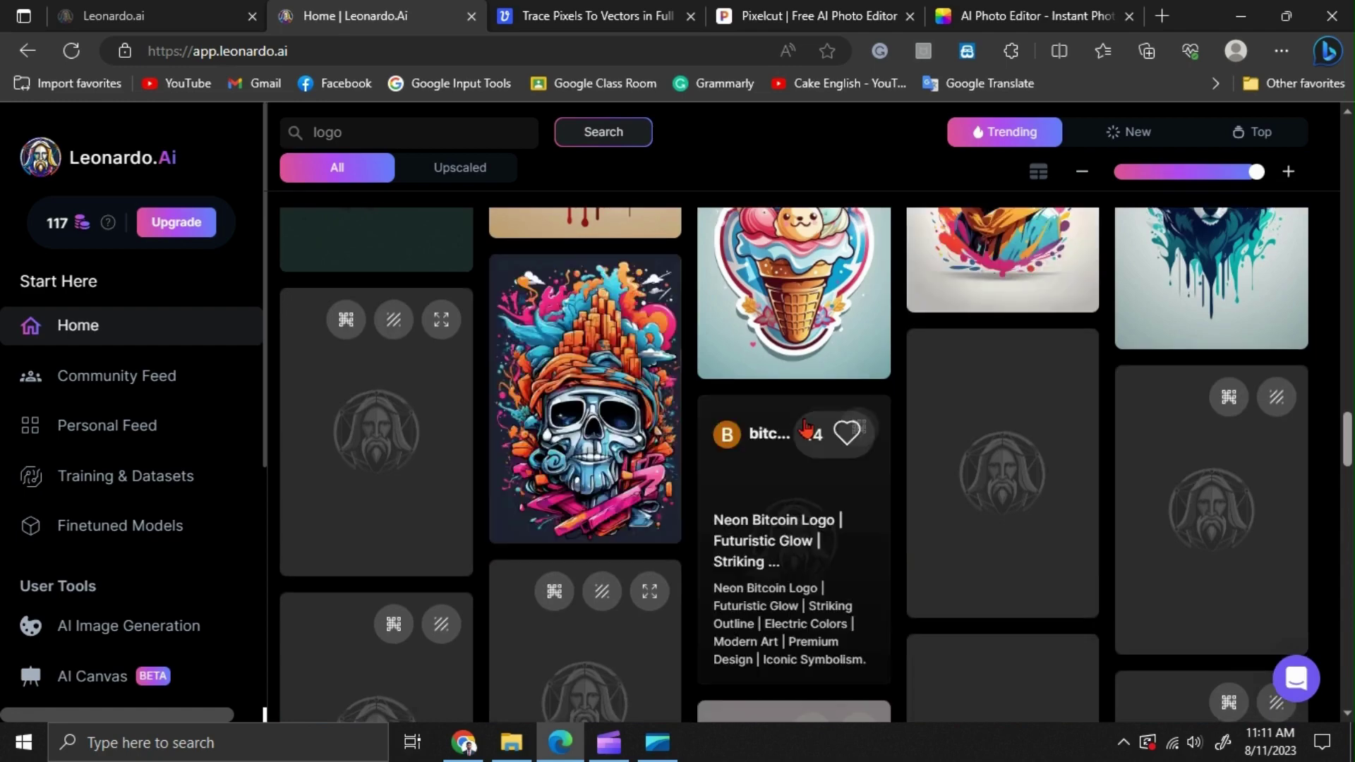
{"action": "scroll", "coordinate": [776, 423], "scroll_direction": "up", "scroll_amount": 2}
{"action": "scroll", "coordinate": [726, 411], "scroll_direction": "down", "scroll_amount": 10}
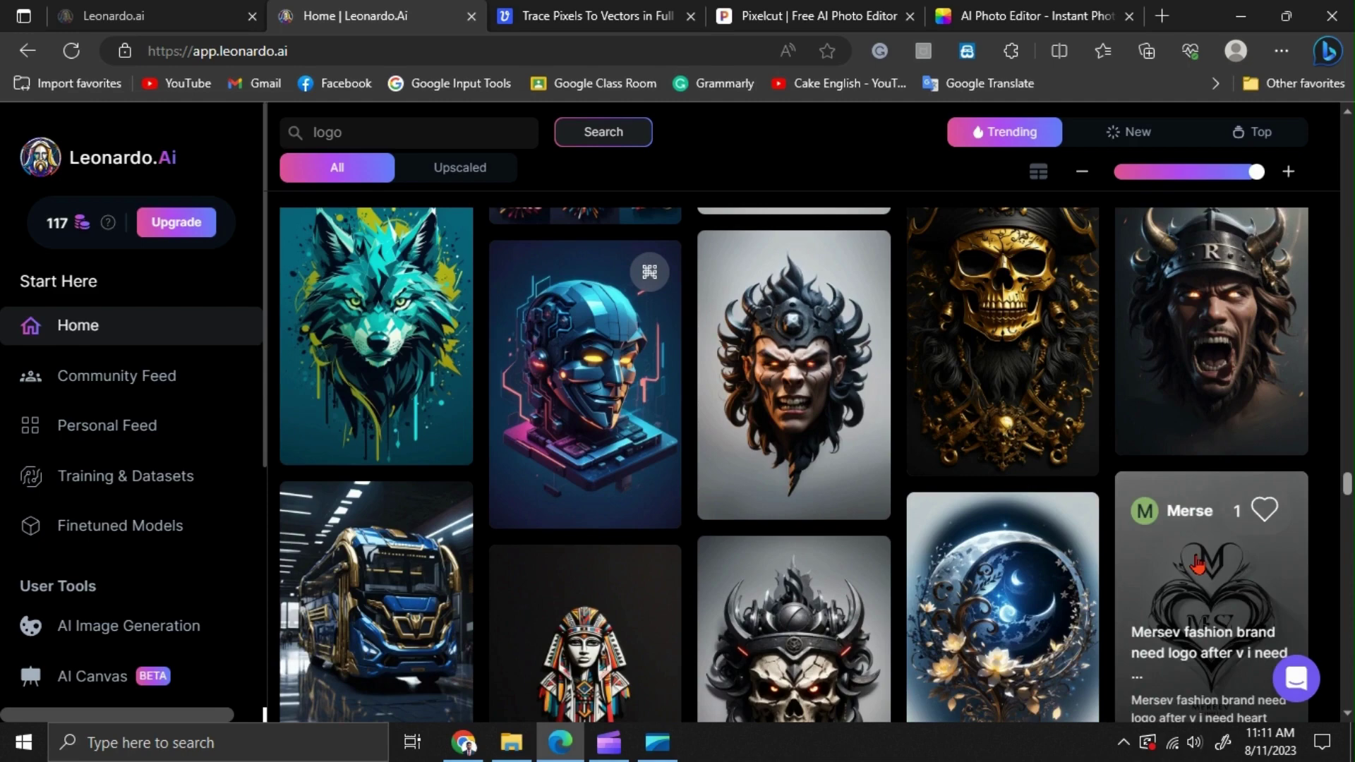
{"action": "scroll", "coordinate": [1198, 558], "scroll_direction": "up", "scroll_amount": 1}
{"action": "scroll", "coordinate": [1193, 565], "scroll_direction": "down", "scroll_amount": 6}
{"action": "scroll", "coordinate": [1184, 575], "scroll_direction": "up", "scroll_amount": 7}
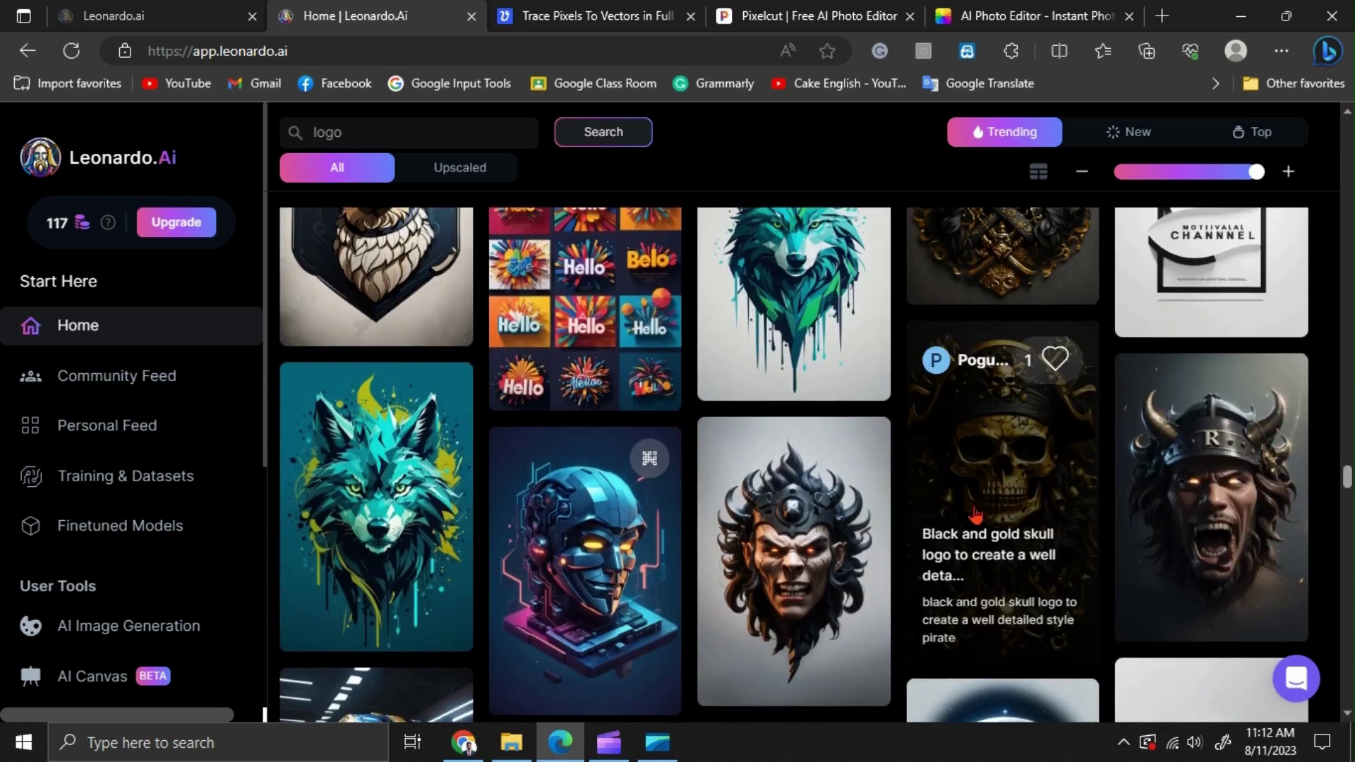
{"action": "scroll", "coordinate": [1001, 494], "scroll_direction": "up", "scroll_amount": 3}
{"action": "scroll", "coordinate": [1002, 558], "scroll_direction": "down", "scroll_amount": 1}
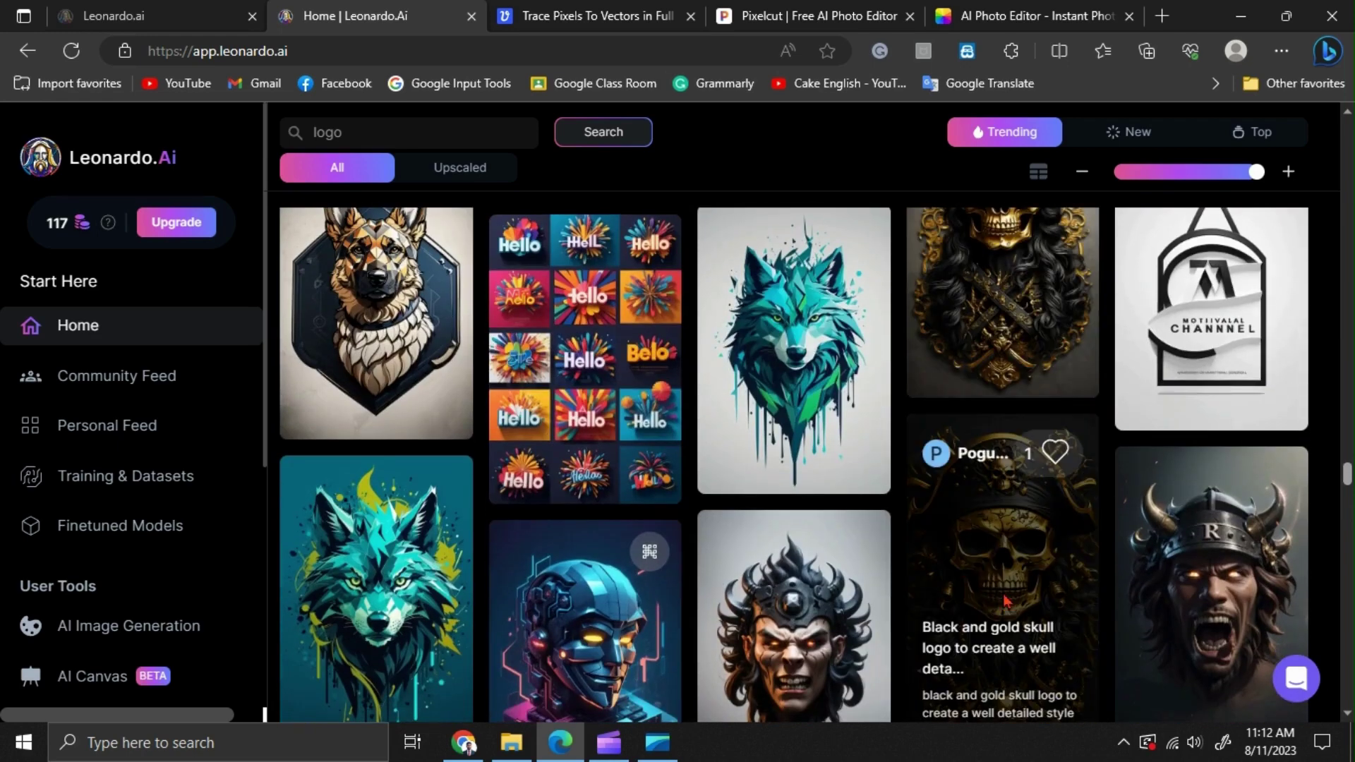
Step: Open the black and gold pirate skull image's details and review its prompt and generation settings
{"action": "left_click", "coordinate": [1006, 600]}
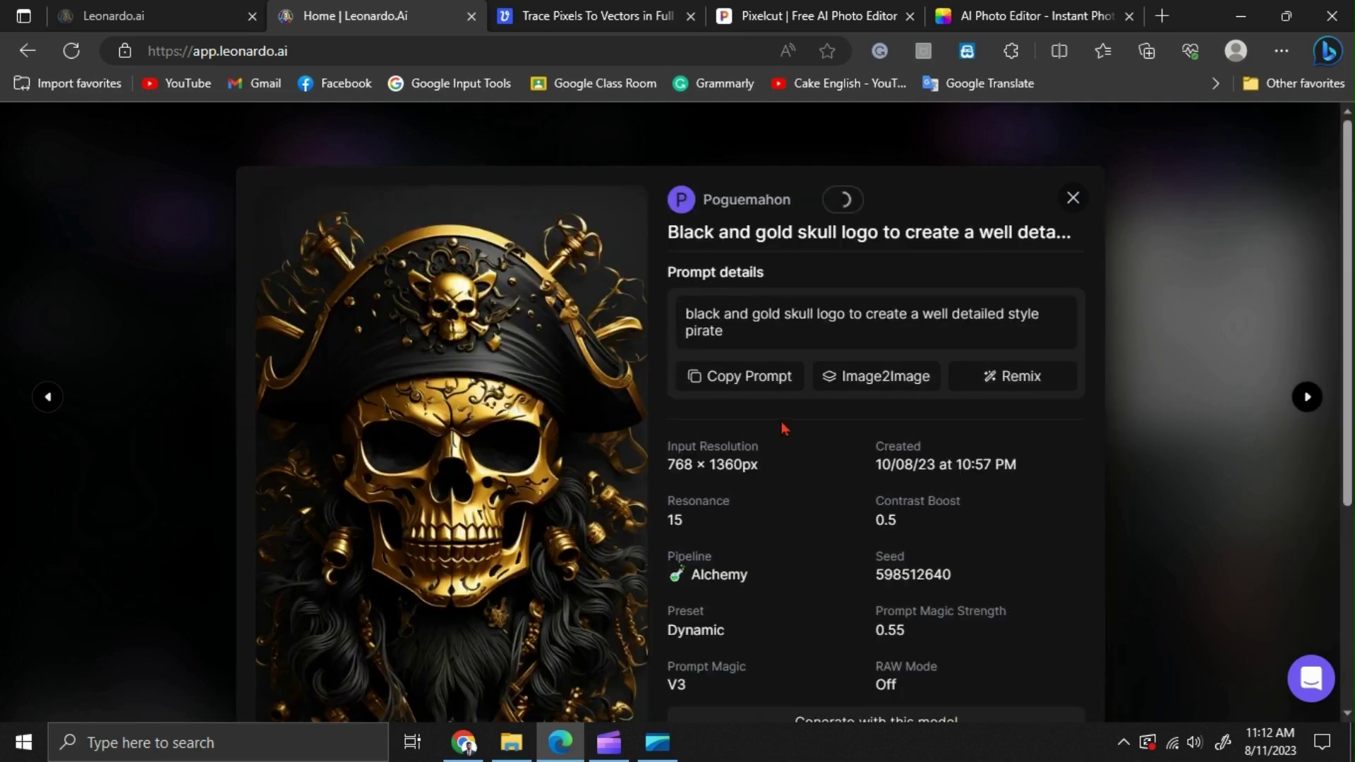
{"action": "scroll", "coordinate": [781, 451], "scroll_direction": "down", "scroll_amount": 3}
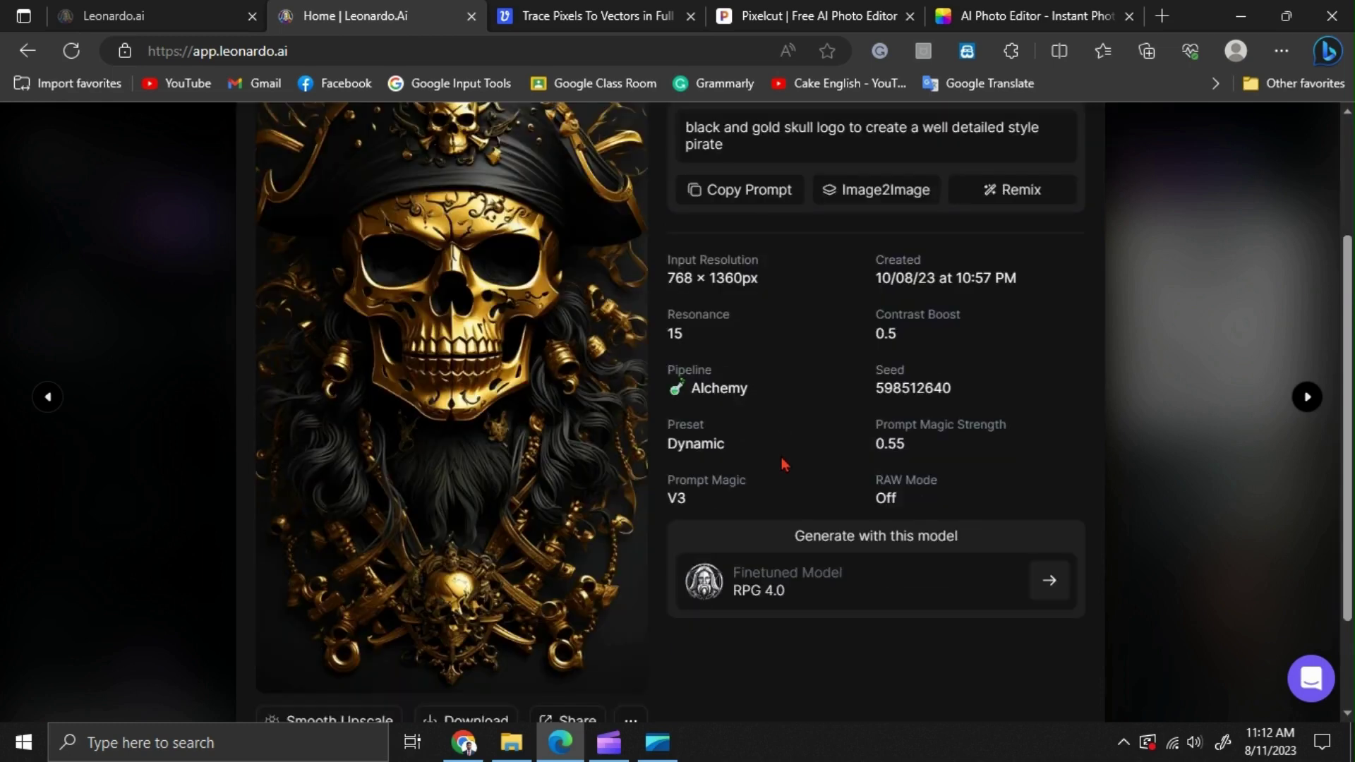
{"action": "scroll", "coordinate": [783, 464], "scroll_direction": "up", "scroll_amount": 3}
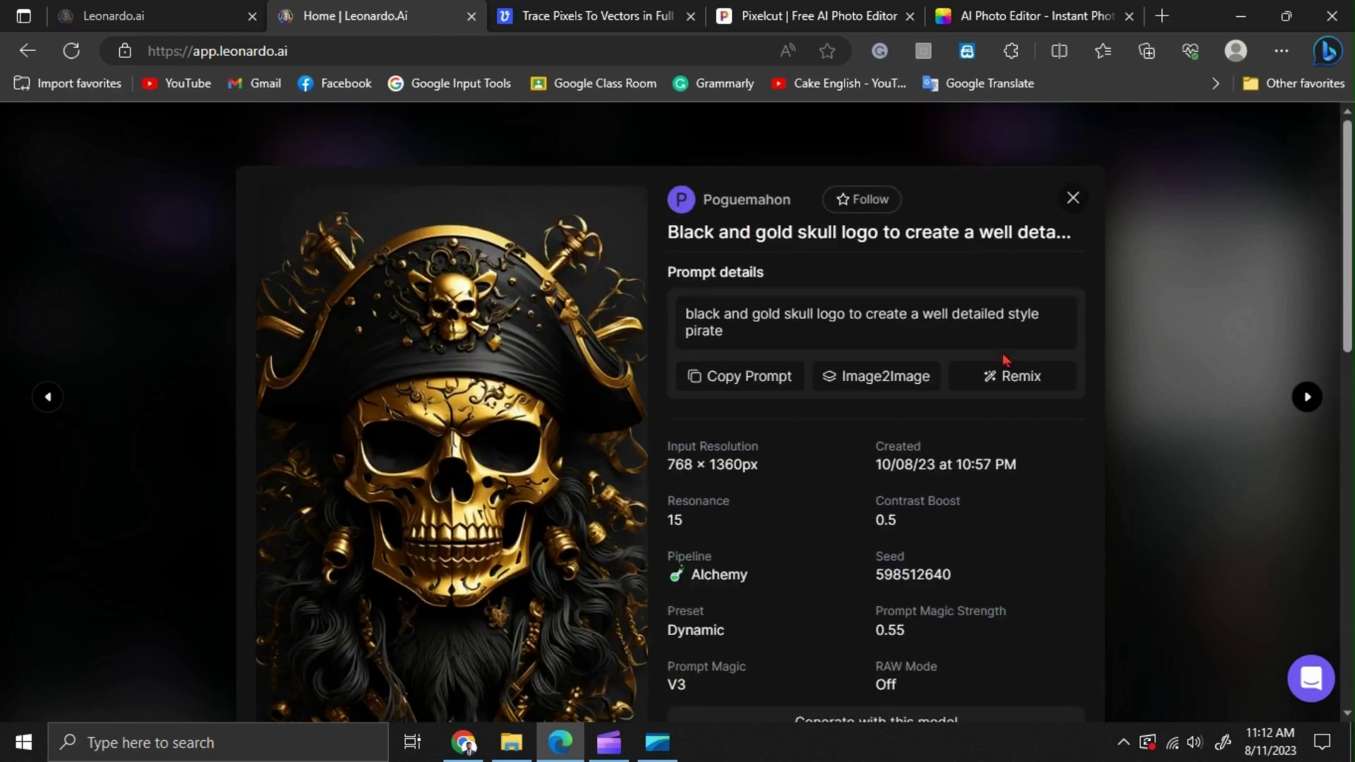
{"action": "left_click", "coordinate": [1009, 386]}
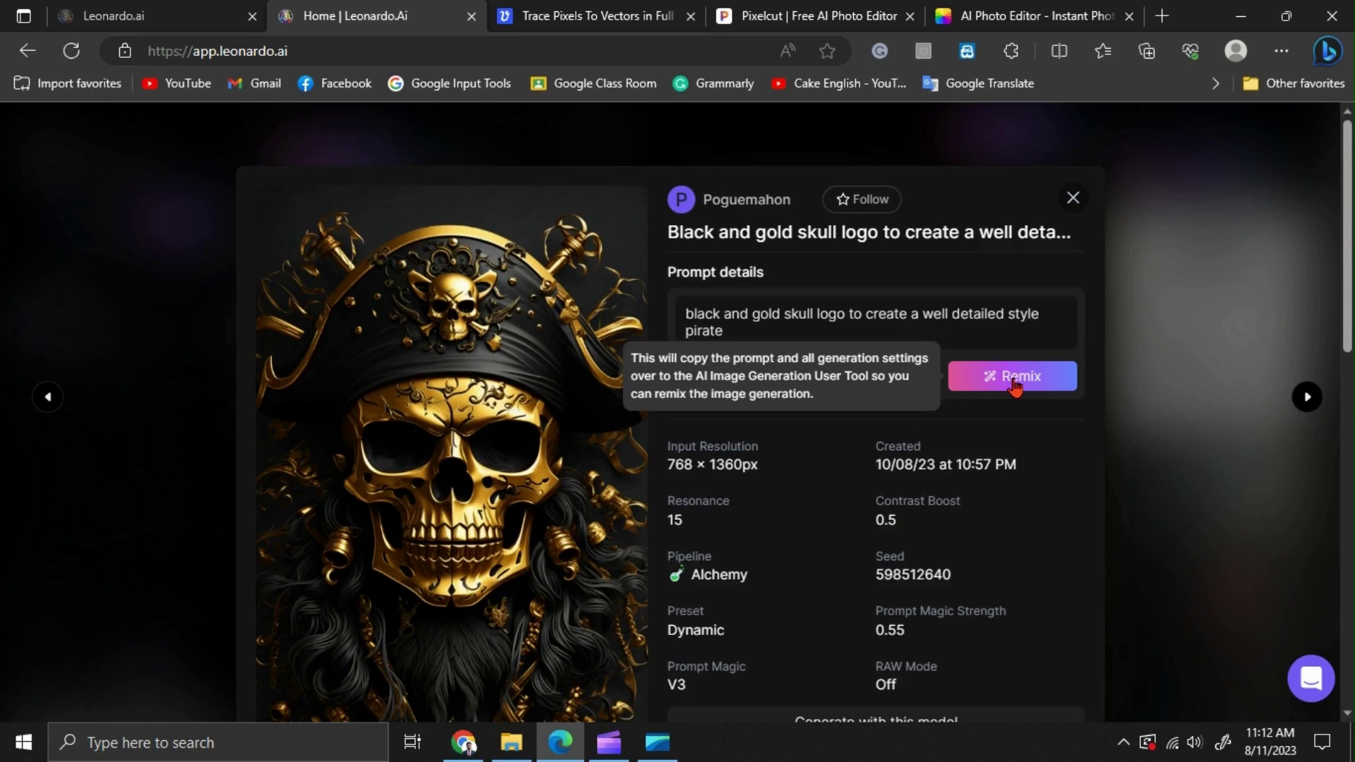
Step: Bring the skull logo prompt into image generation and review the words 'black' and 'gold'
{"action": "left_click", "coordinate": [1015, 381]}
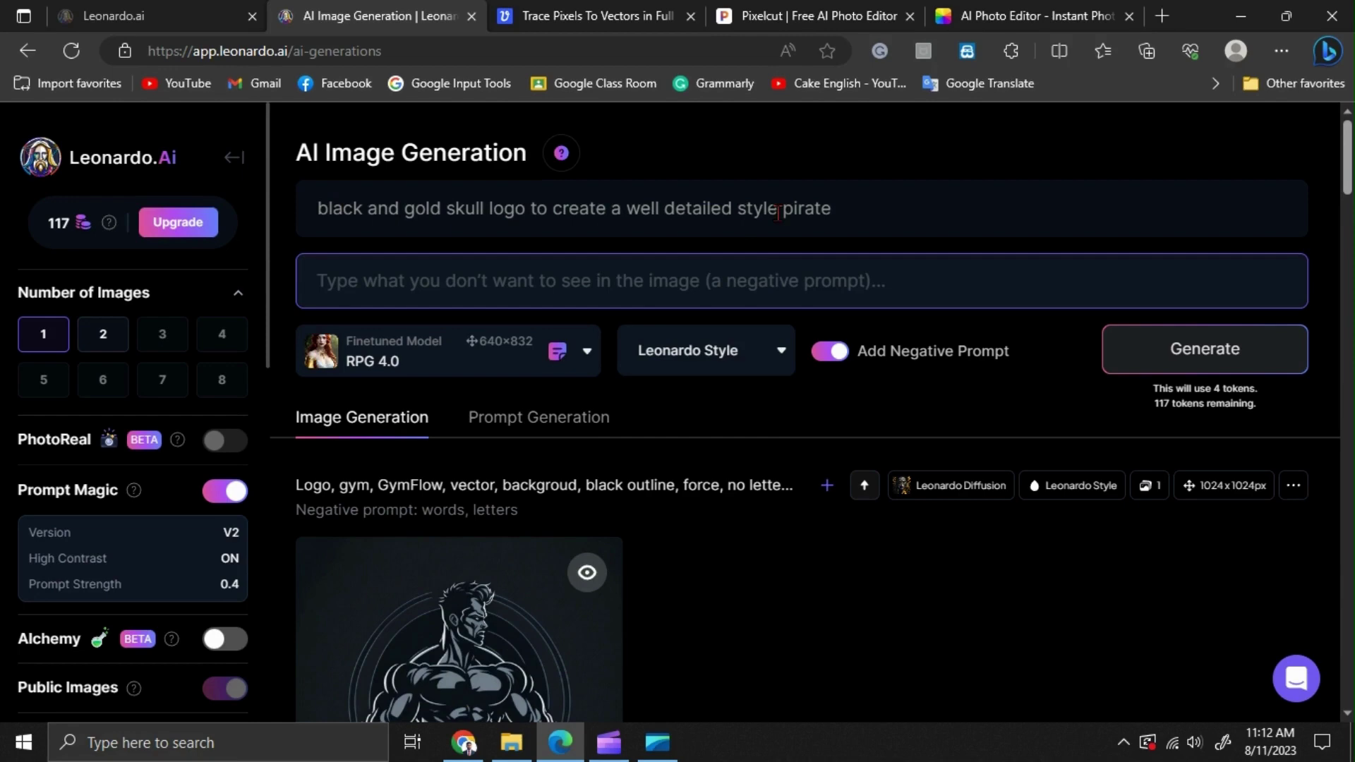
{"action": "left_click_drag", "start_coordinate": [852, 224], "coordinate": [321, 200]}
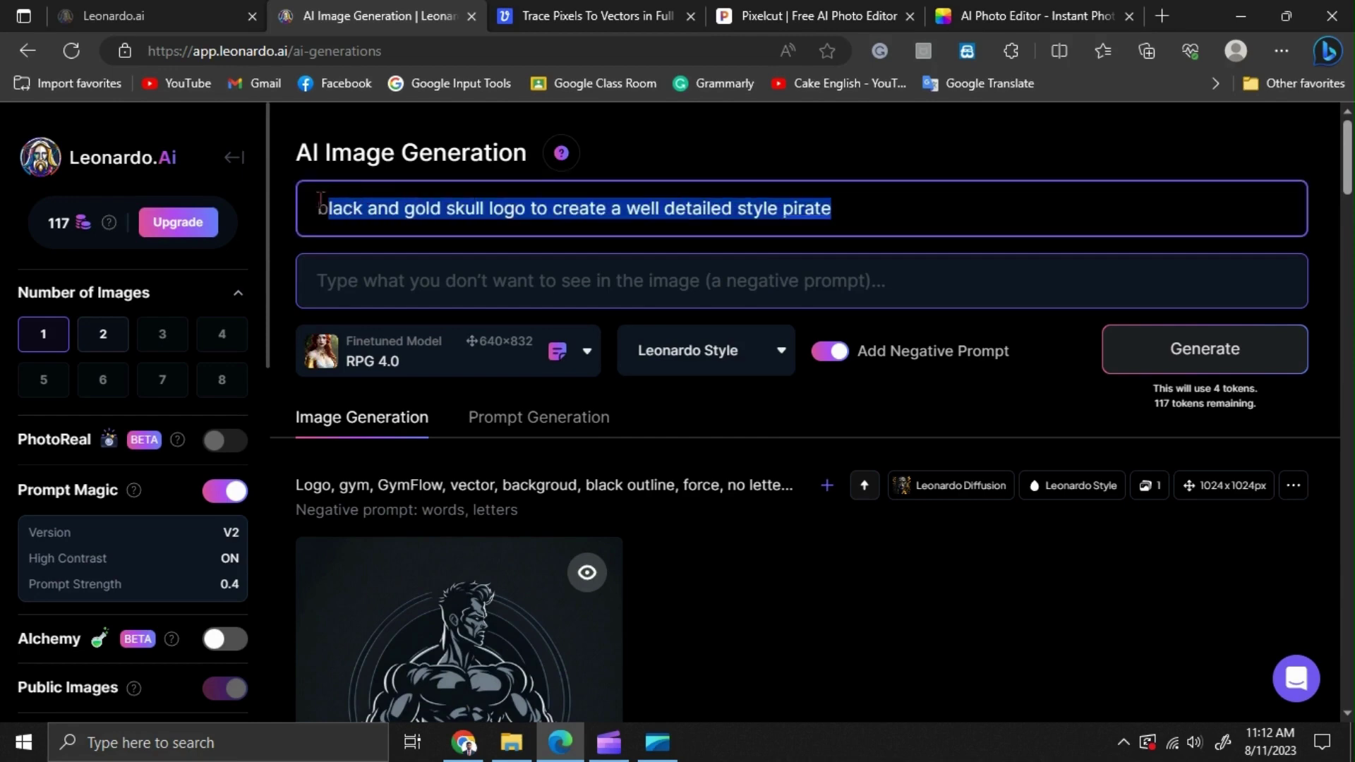
{"action": "left_click", "coordinate": [446, 209]}
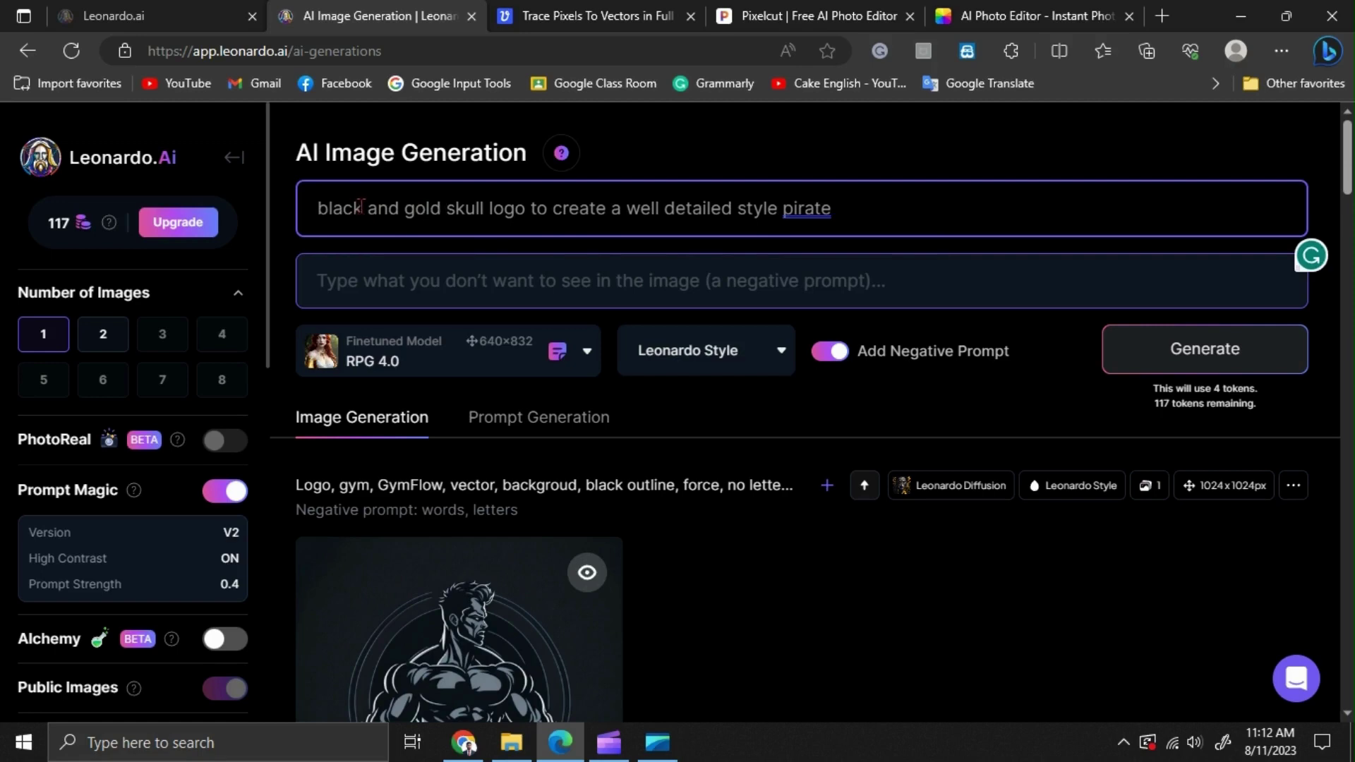
{"action": "left_click_drag", "start_coordinate": [362, 208], "coordinate": [318, 208]}
{"action": "left_click_drag", "start_coordinate": [442, 209], "coordinate": [399, 208]}
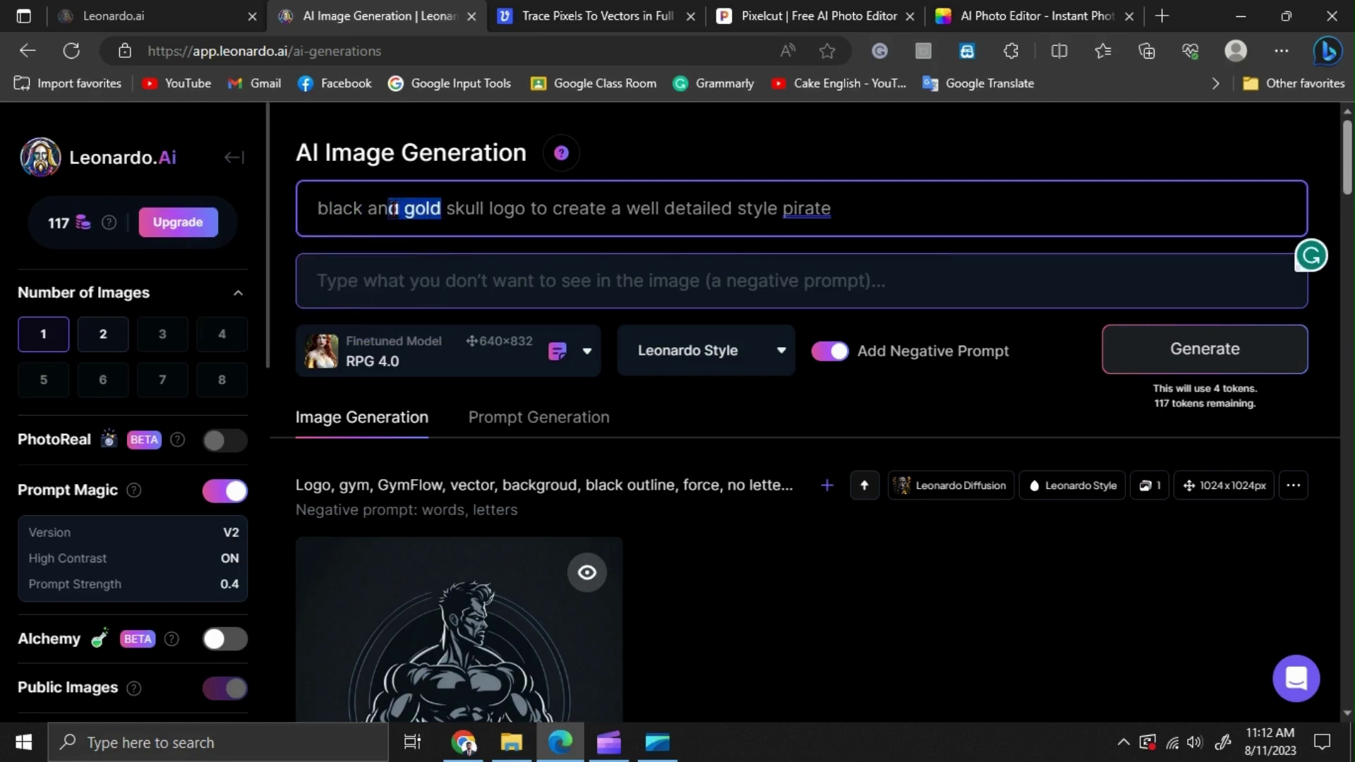
{"action": "left_click", "coordinate": [536, 208]}
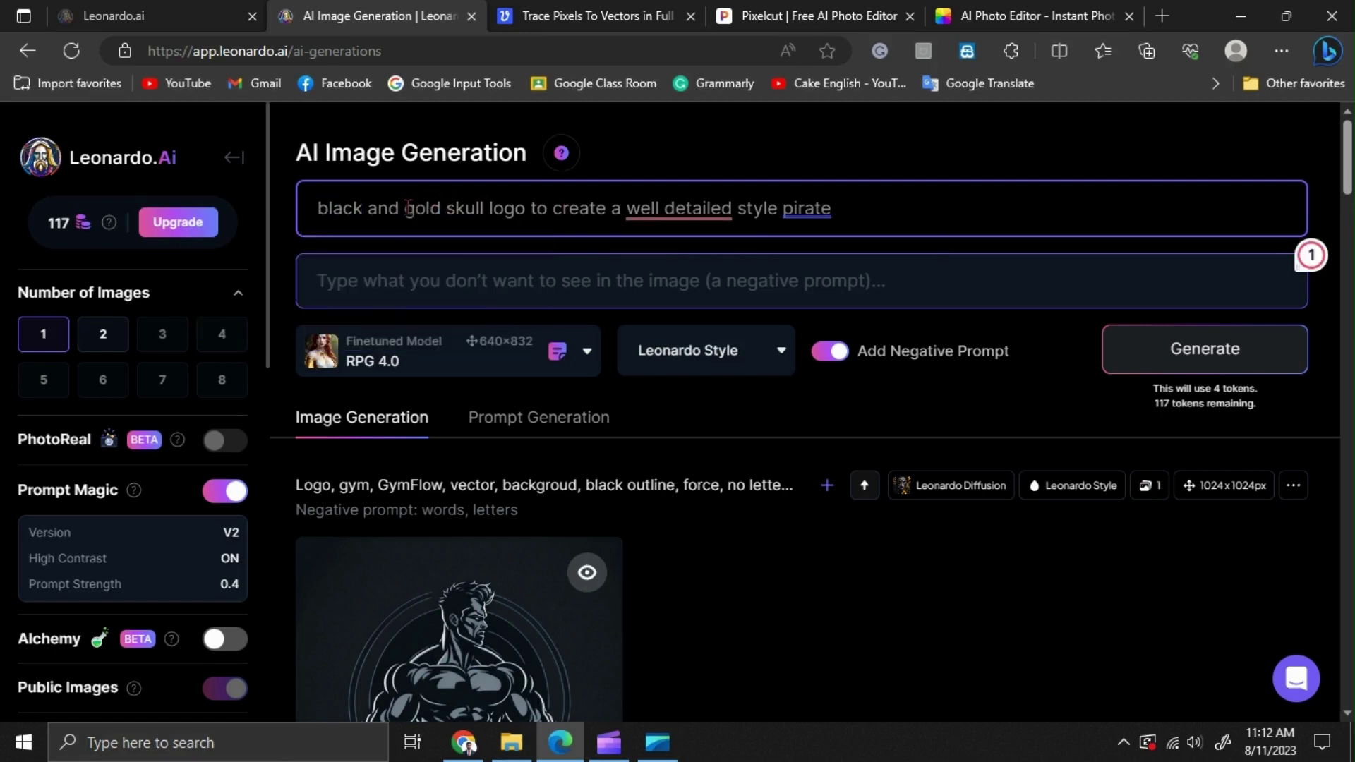
{"action": "mouse_move", "coordinate": [831, 34]}
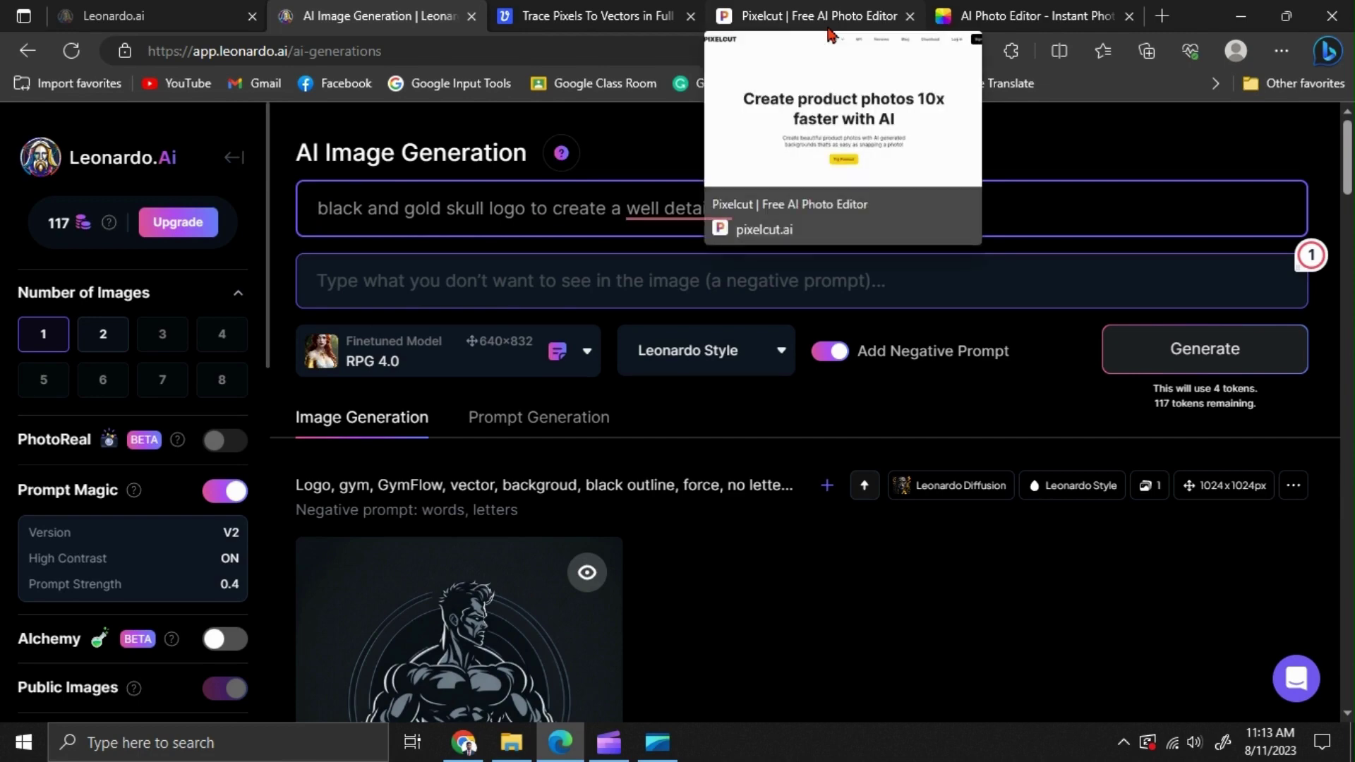
{"action": "scroll", "coordinate": [423, 297], "scroll_direction": "down", "scroll_amount": 5}
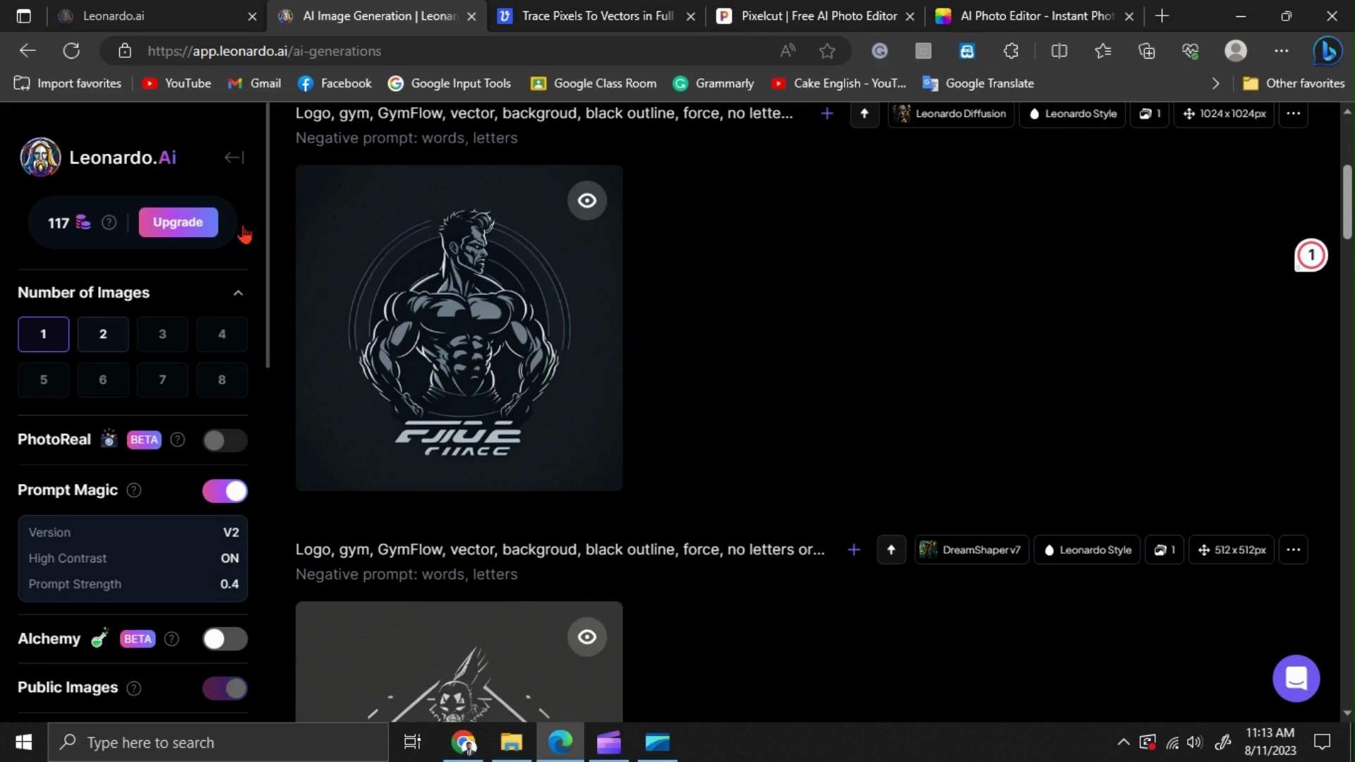
{"action": "scroll", "coordinate": [423, 308], "scroll_direction": "up", "scroll_amount": 3}
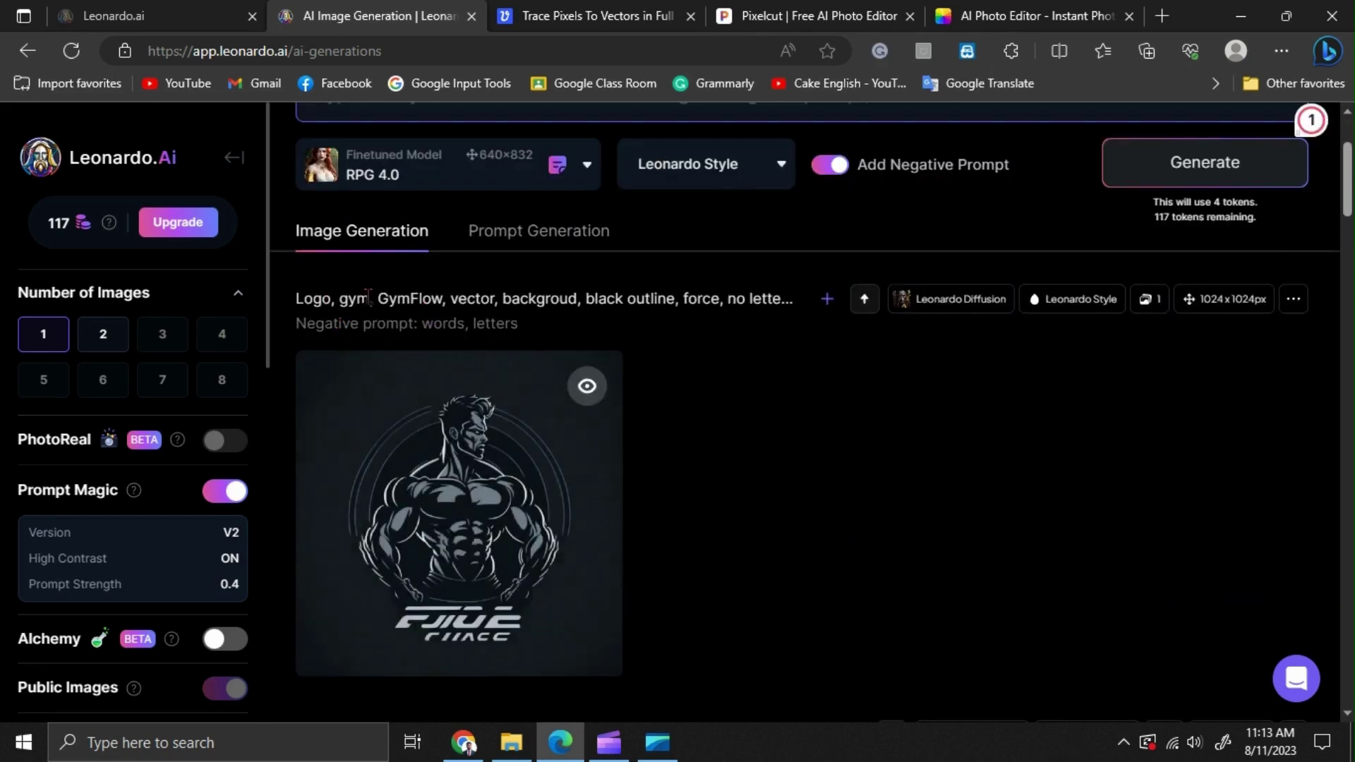
{"action": "double_click", "coordinate": [418, 300]}
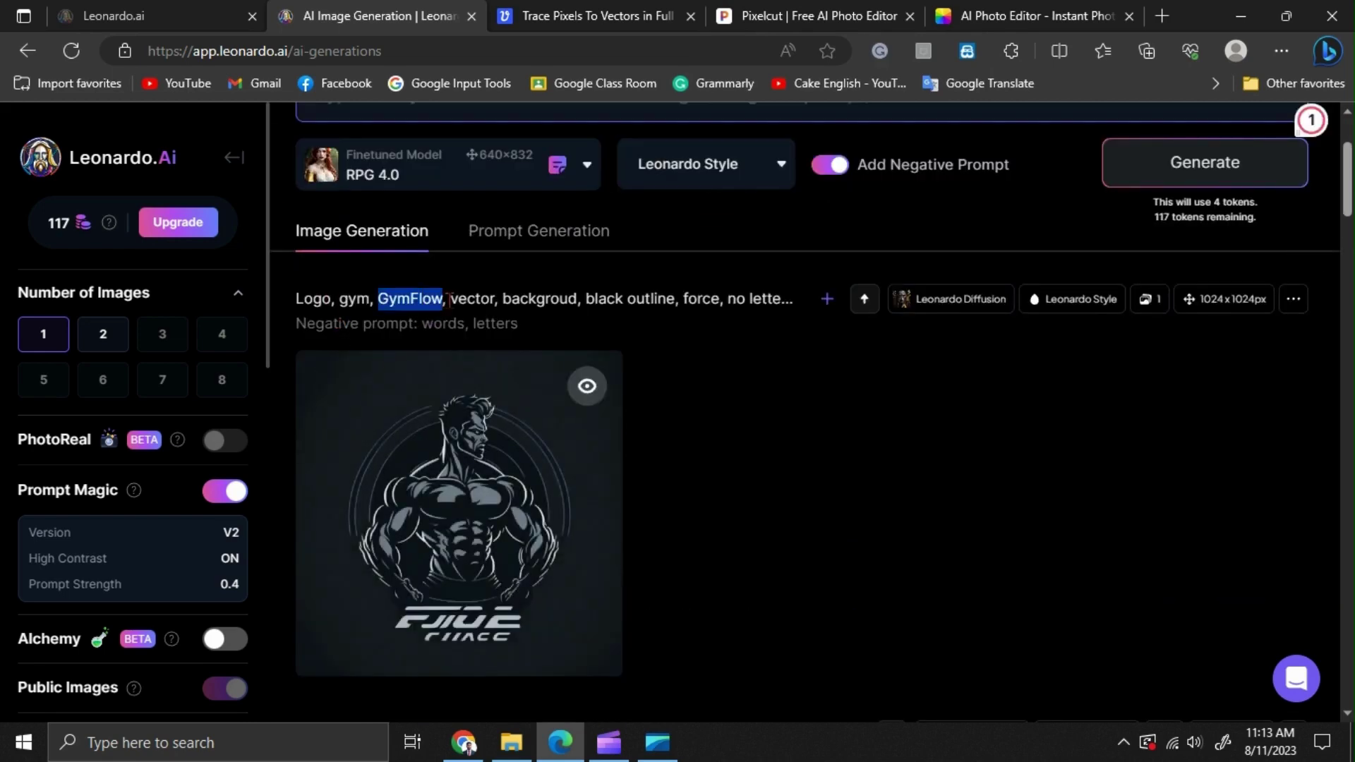
{"action": "left_click_drag", "start_coordinate": [682, 300], "coordinate": [728, 297]}
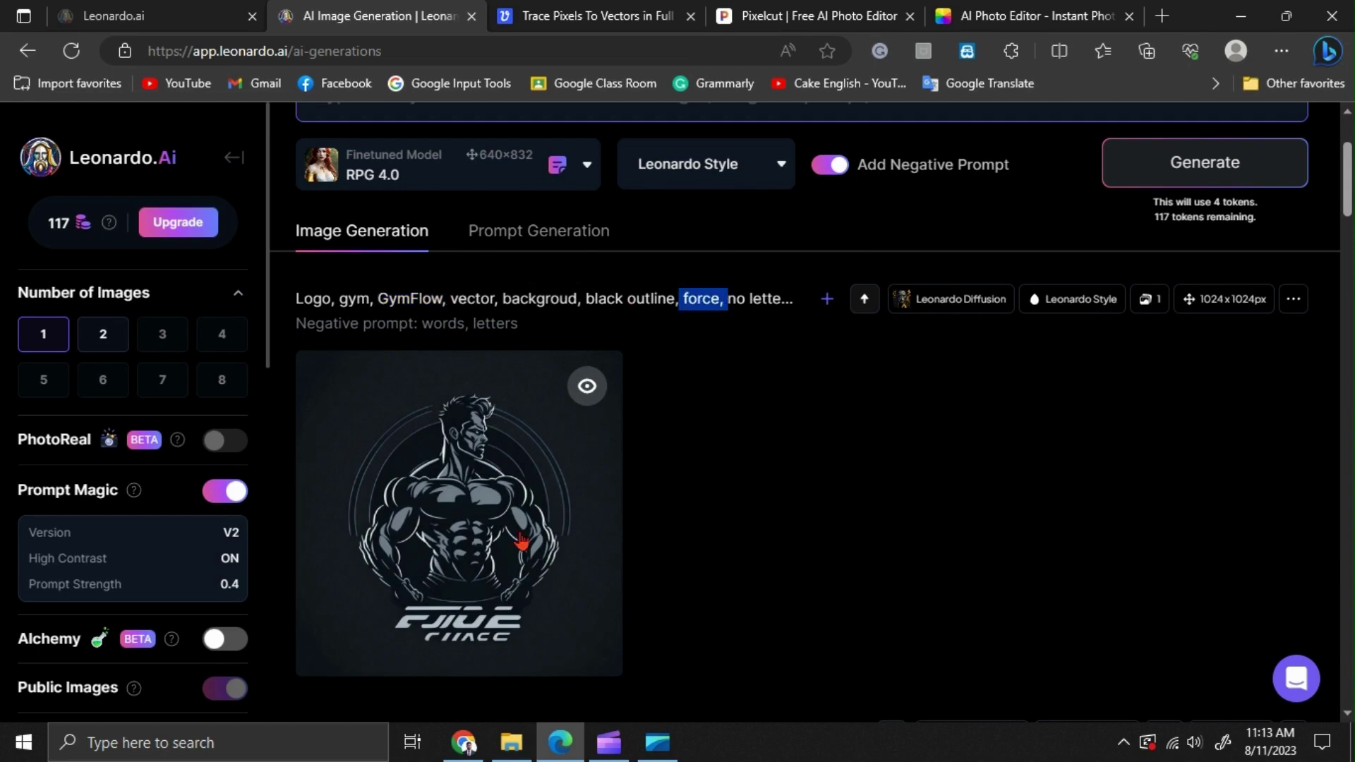
{"action": "scroll", "coordinate": [576, 367], "scroll_direction": "up", "scroll_amount": 3}
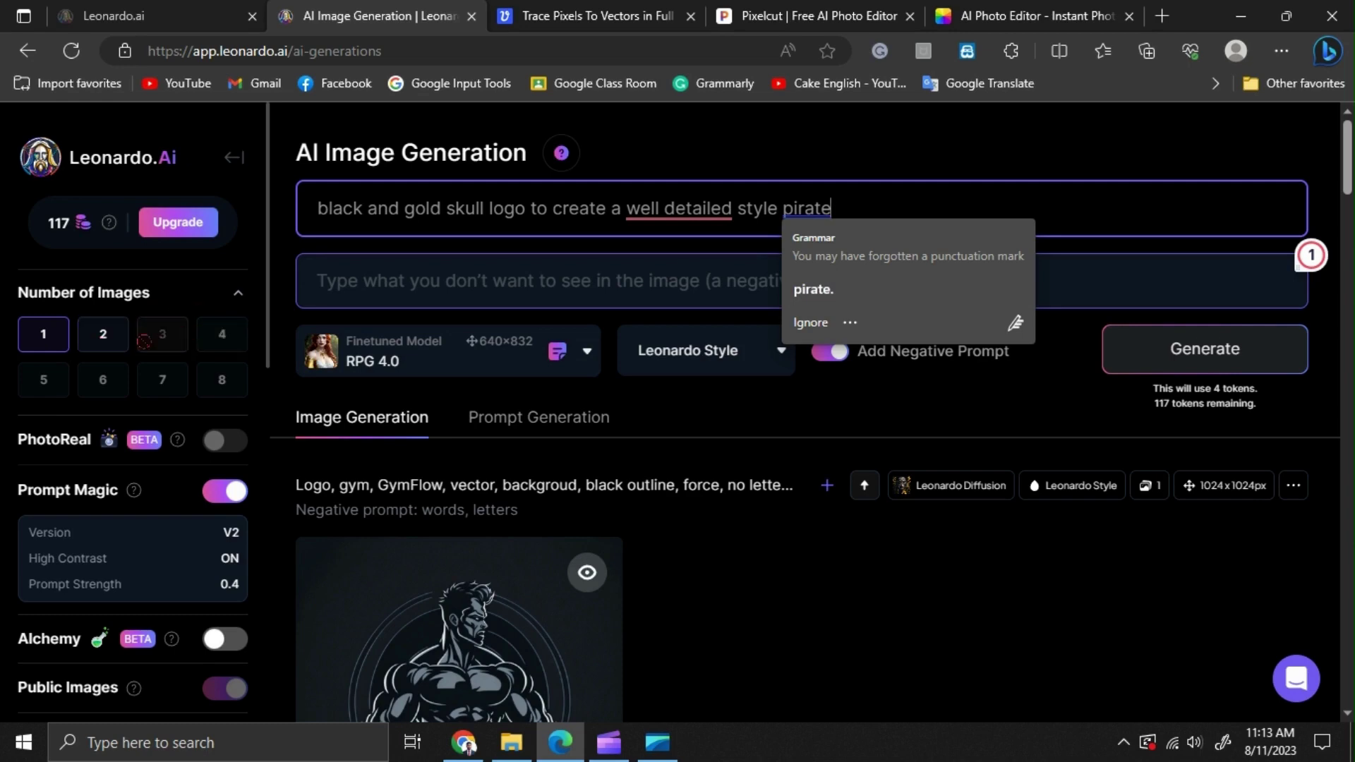
Step: Set Number of Images to 2 and the image dimensions to the 1024 × 1024 preset
{"action": "left_click", "coordinate": [121, 348]}
{"action": "scroll", "coordinate": [131, 364], "scroll_direction": "down", "scroll_amount": 4}
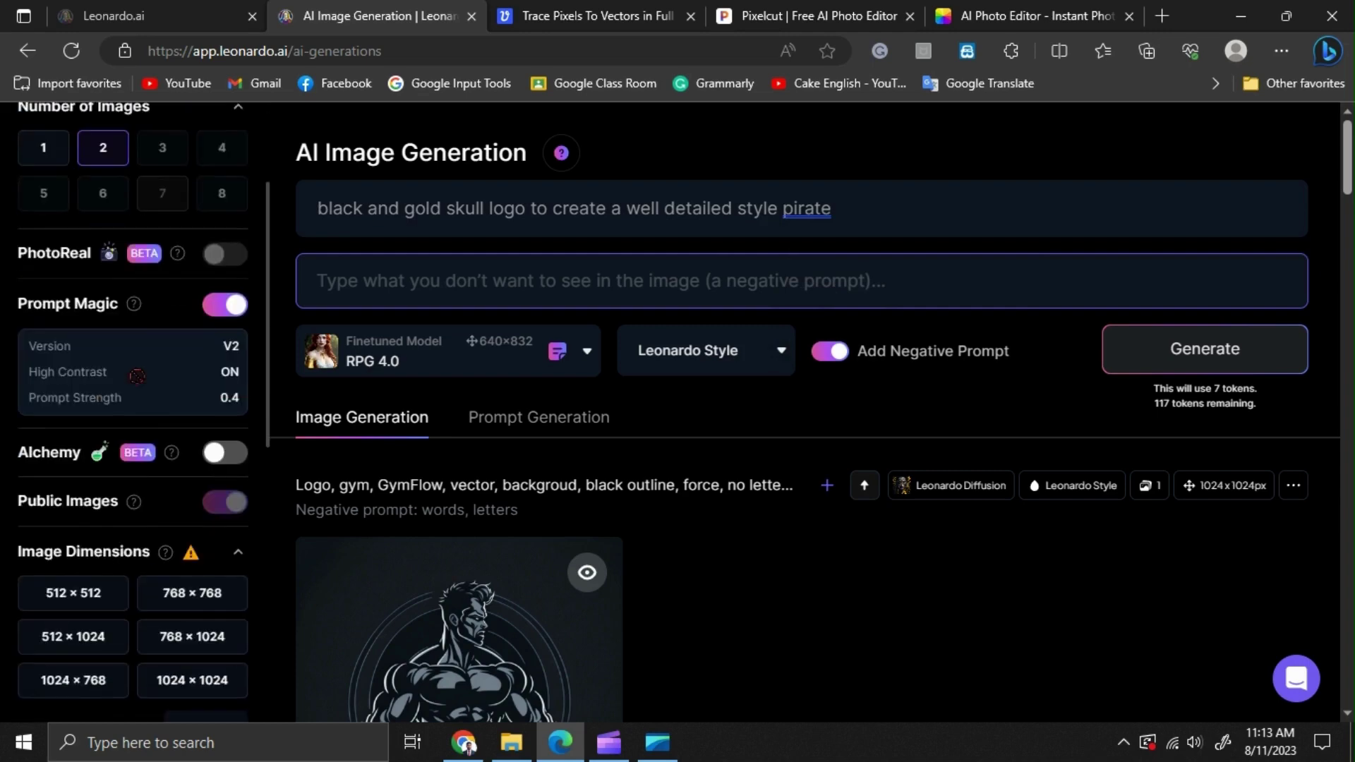
{"action": "scroll", "coordinate": [139, 383], "scroll_direction": "down", "scroll_amount": 3}
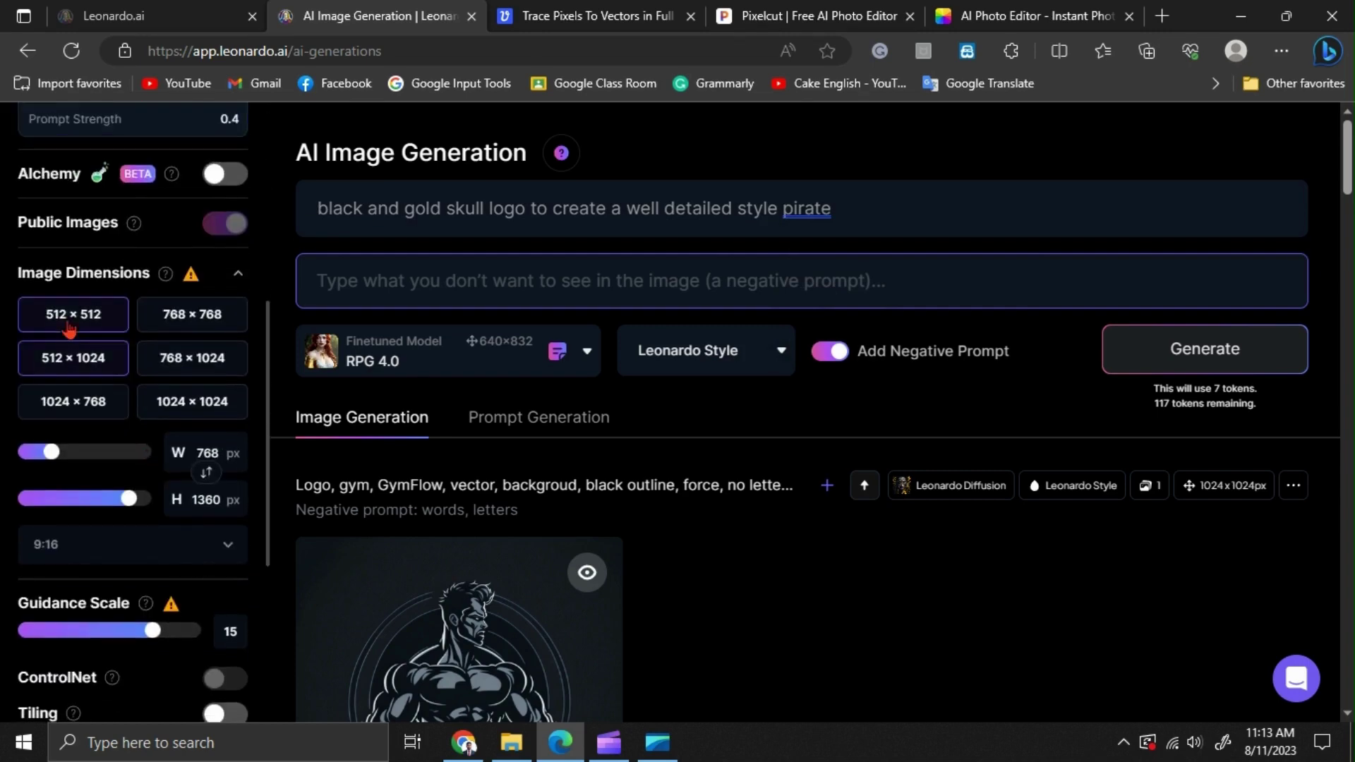
{"action": "left_click", "coordinate": [206, 410]}
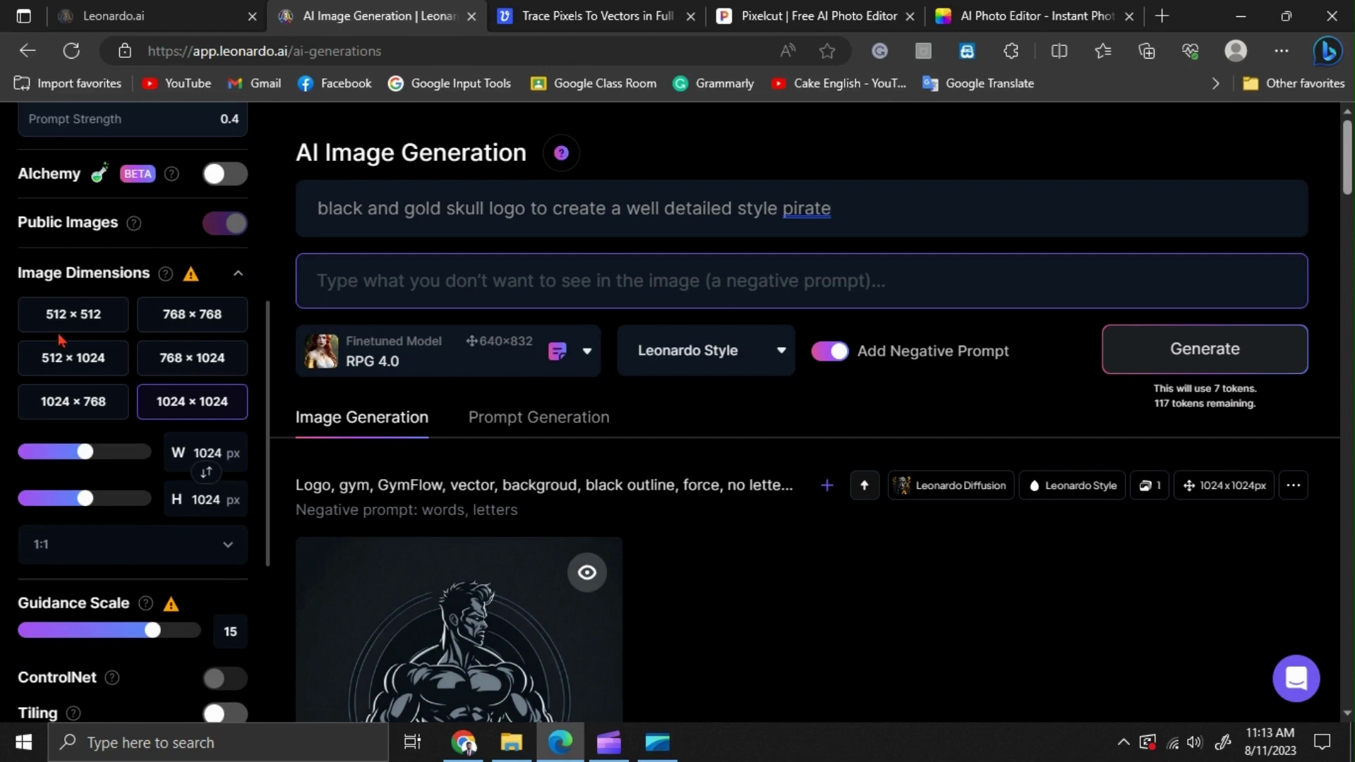
{"action": "scroll", "coordinate": [61, 340], "scroll_direction": "up", "scroll_amount": 5}
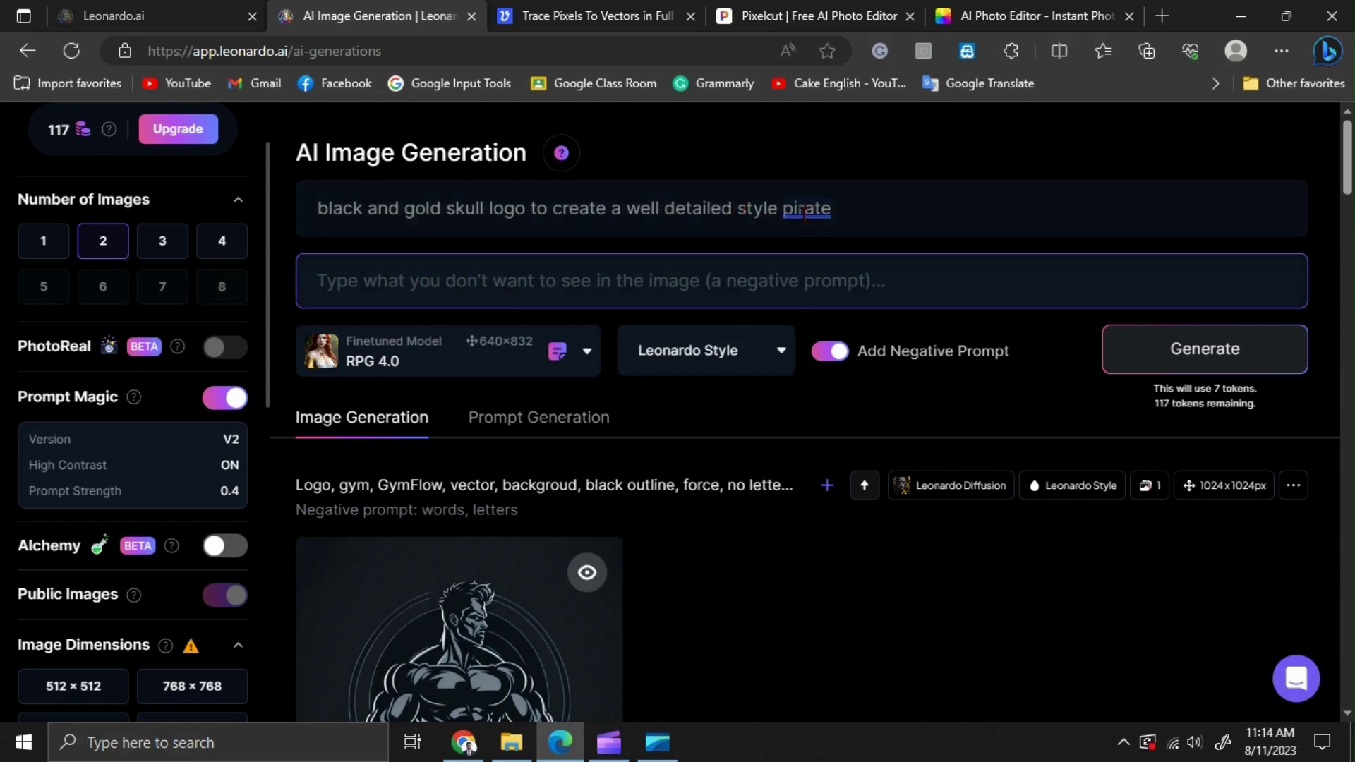
Step: Generate the two gold pirate skull logos and download the second image
{"action": "left_click", "coordinate": [1204, 351]}
{"action": "double_click", "coordinate": [1200, 348]}
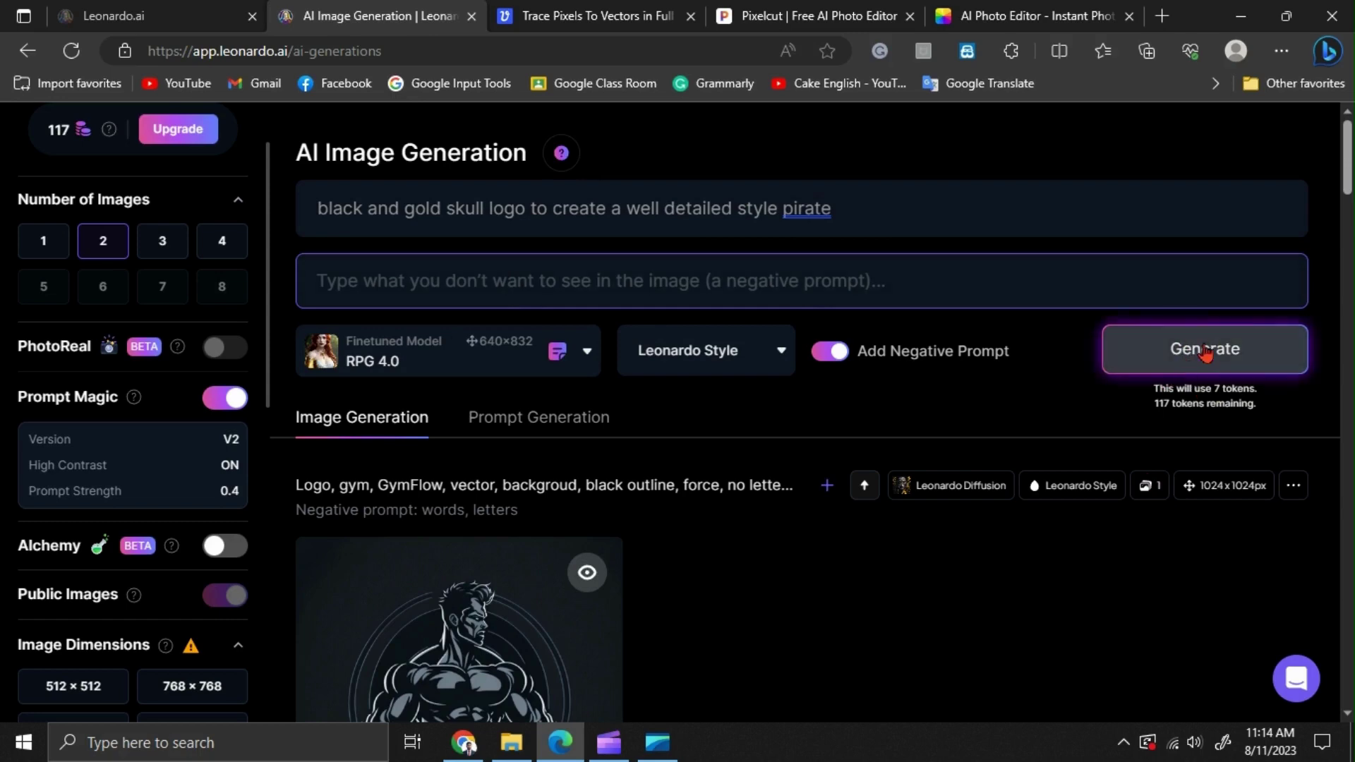
{"action": "scroll", "coordinate": [726, 262], "scroll_direction": "down", "scroll_amount": 3}
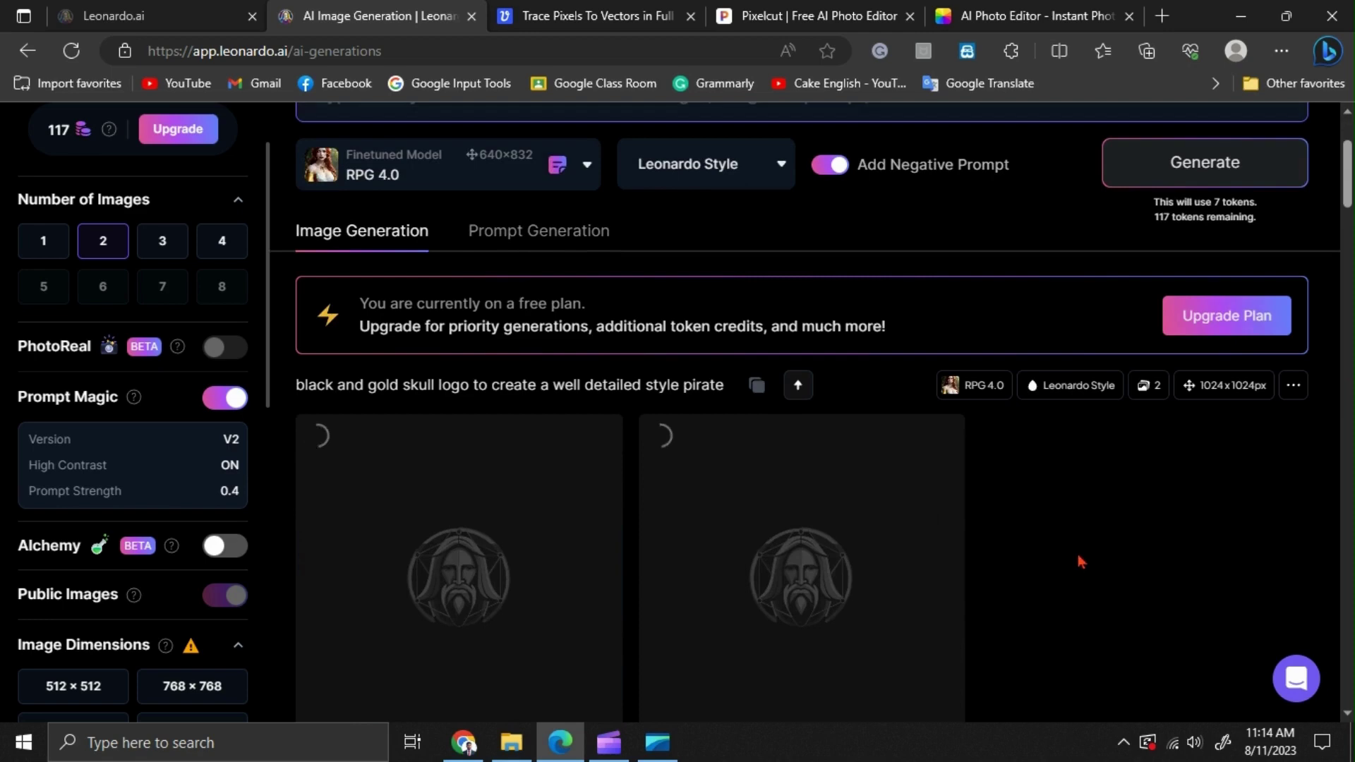
{"action": "scroll", "coordinate": [1078, 553], "scroll_direction": "down", "scroll_amount": 1}
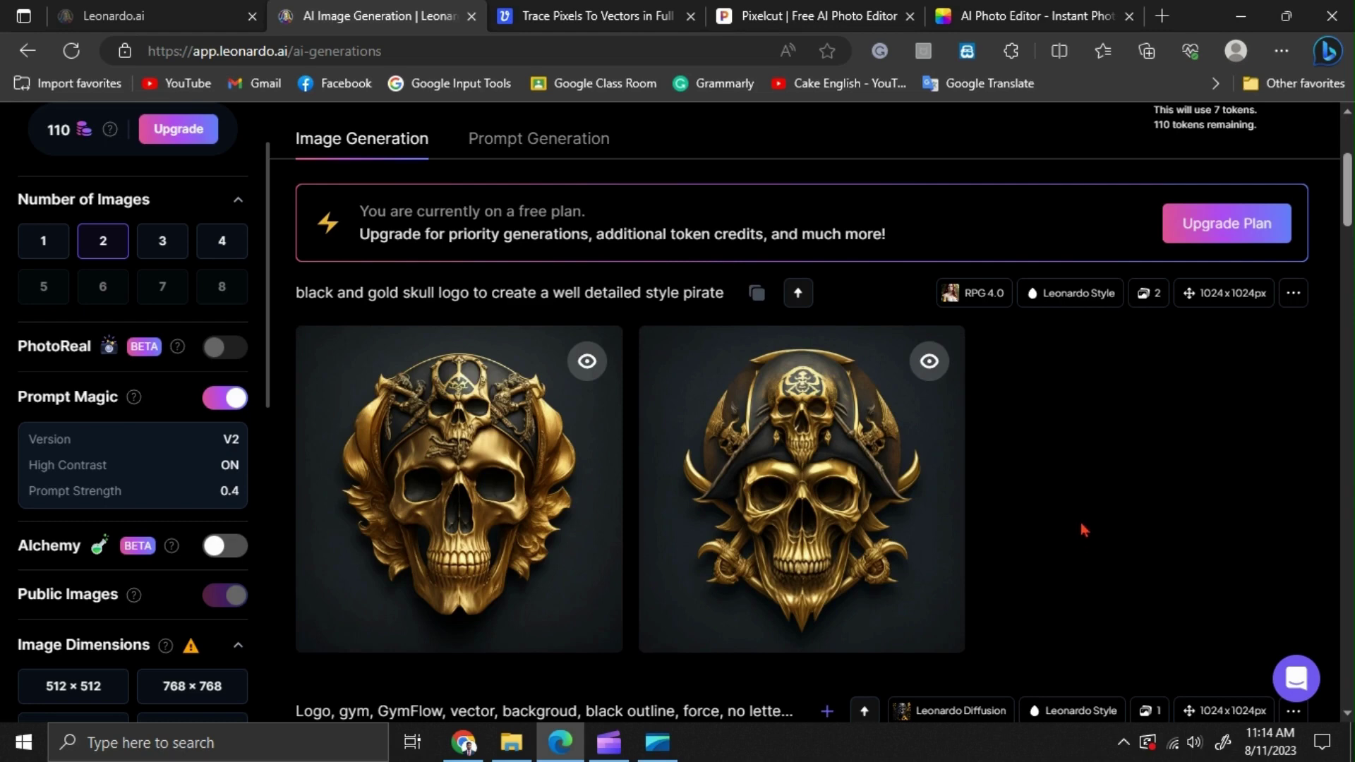
{"action": "mouse_move", "coordinate": [683, 625]}
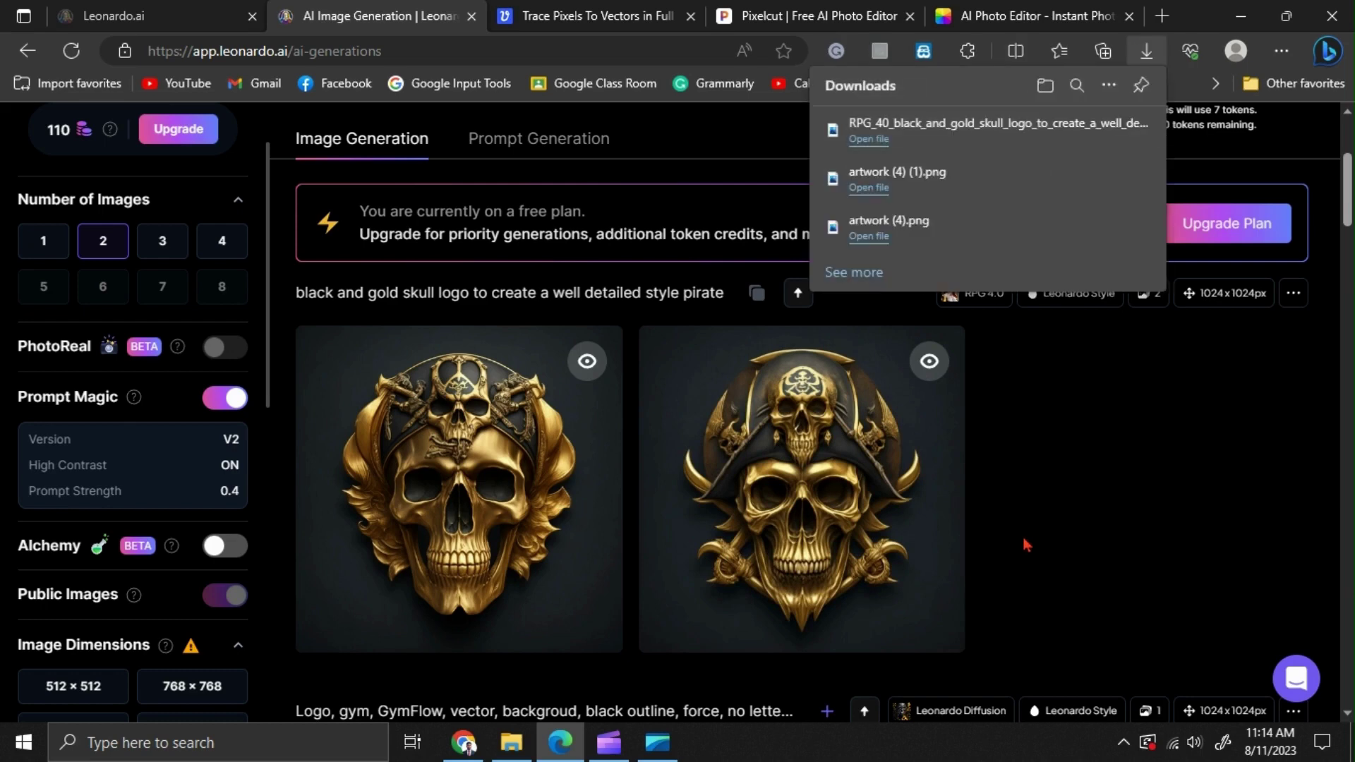
Step: Upload the downloaded RPG gold skull image to Vectorizer.AI for vectorizing
{"action": "mouse_move", "coordinate": [597, 16]}
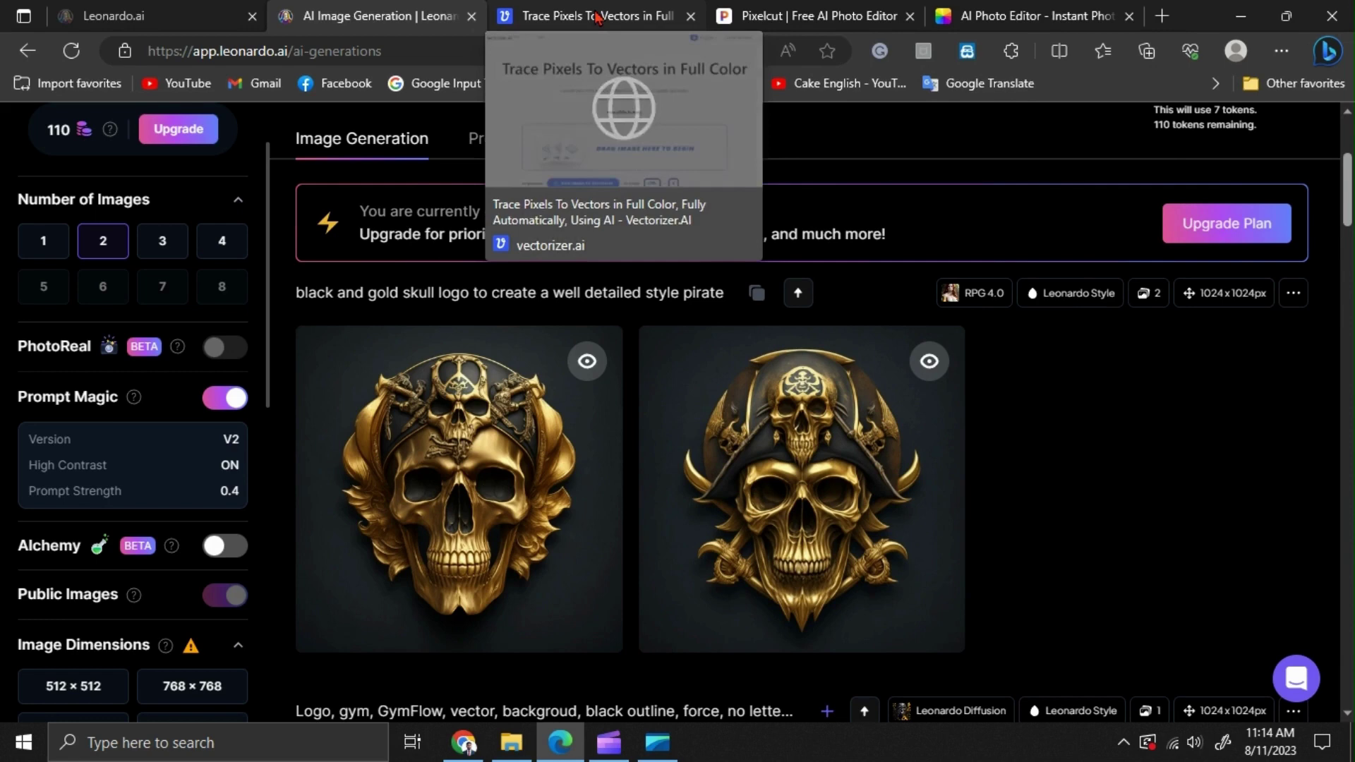
{"action": "left_click", "coordinate": [553, 17]}
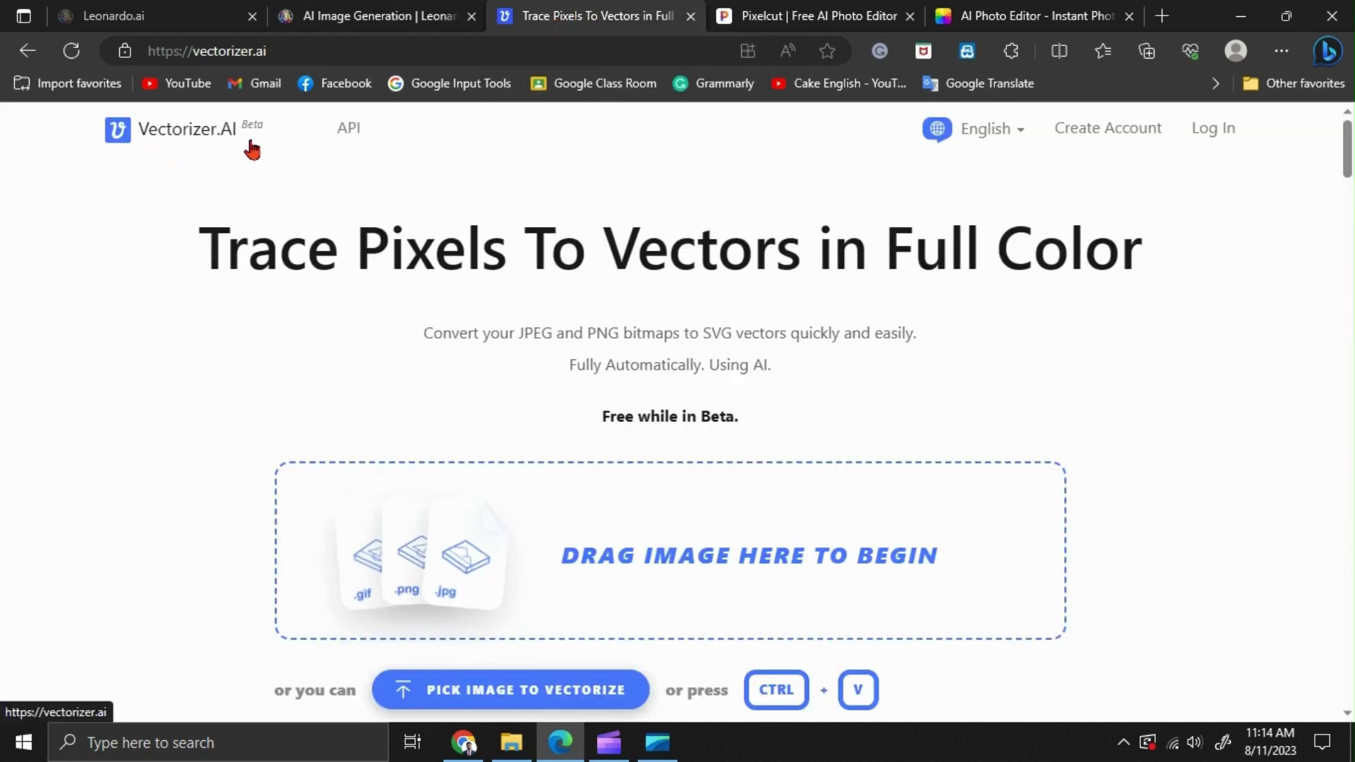
{"action": "scroll", "coordinate": [782, 374], "scroll_direction": "down", "scroll_amount": 1}
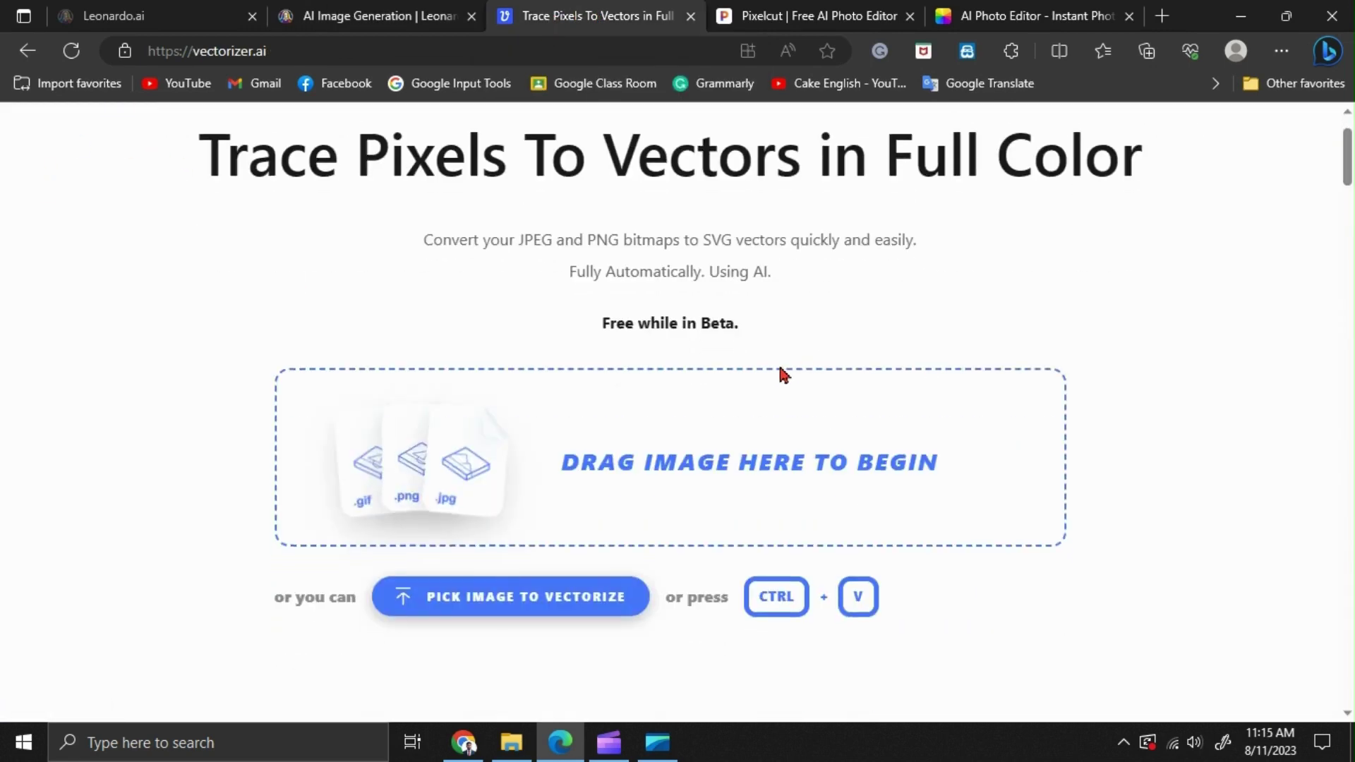
{"action": "left_click", "coordinate": [475, 596]}
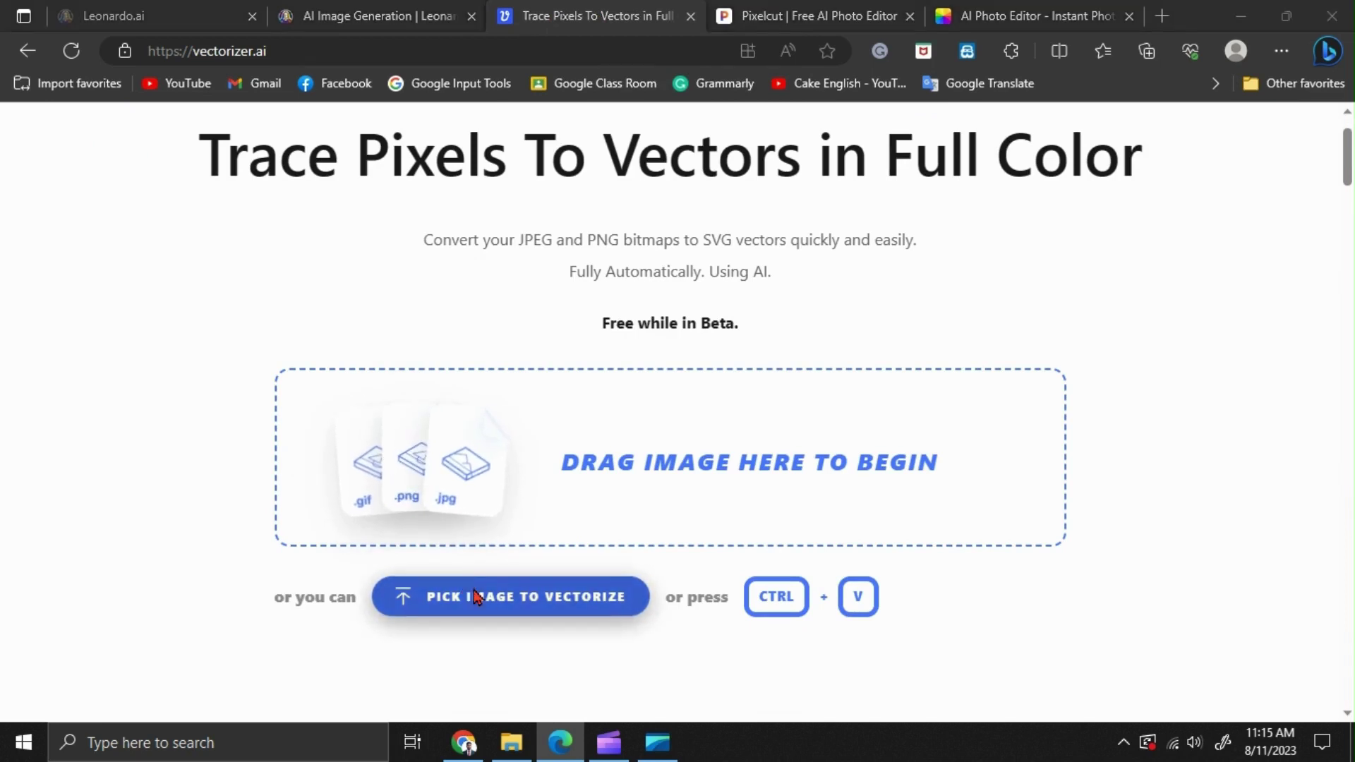
{"action": "left_click", "coordinate": [474, 597]}
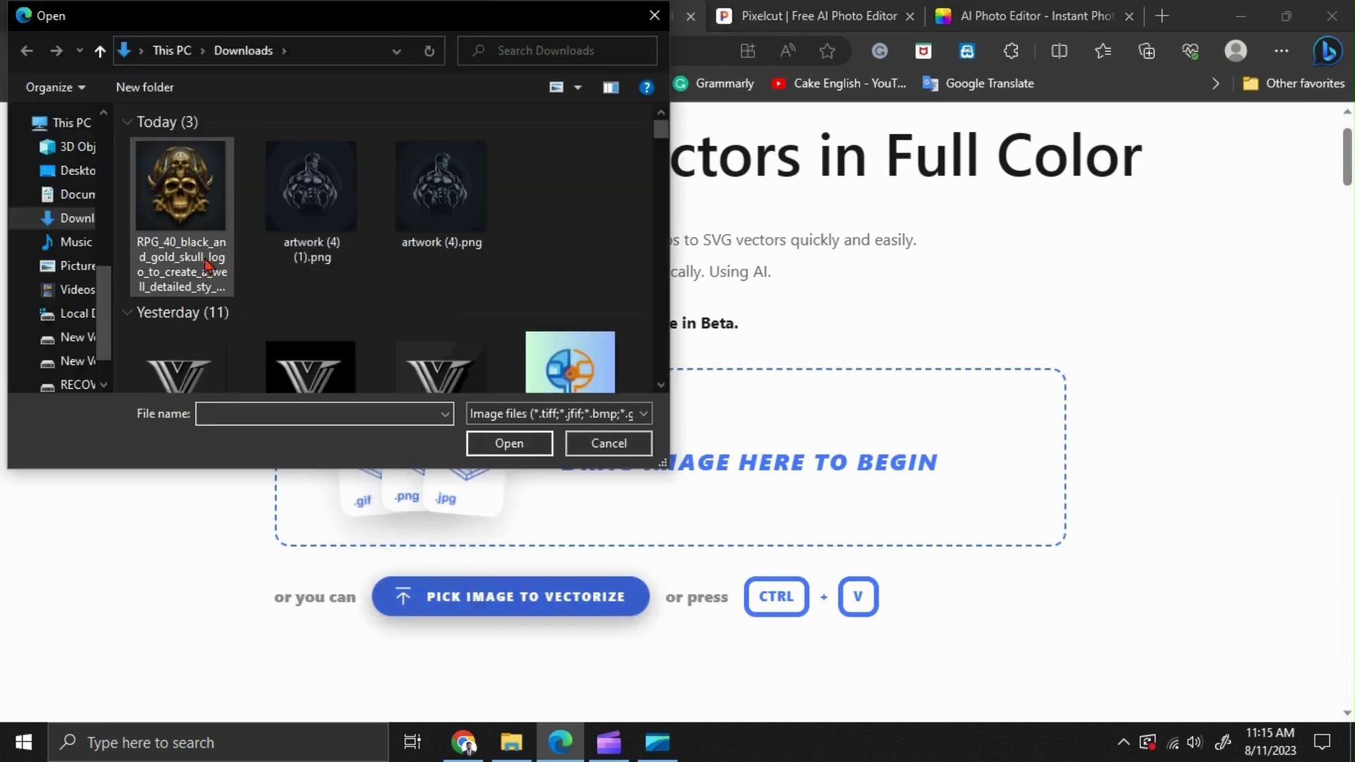
{"action": "left_click", "coordinate": [207, 266]}
{"action": "left_click", "coordinate": [509, 444]}
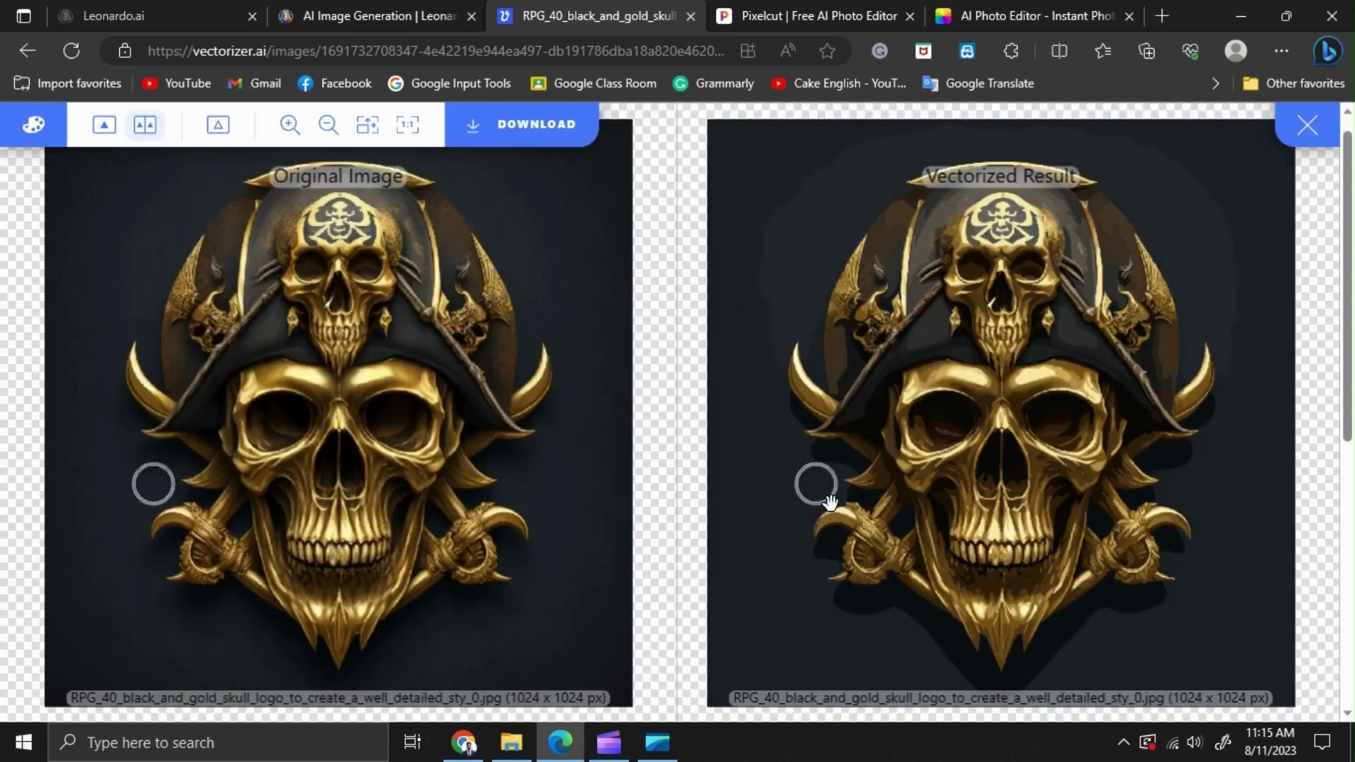
{"action": "scroll", "coordinate": [813, 403], "scroll_direction": "up", "scroll_amount": 5}
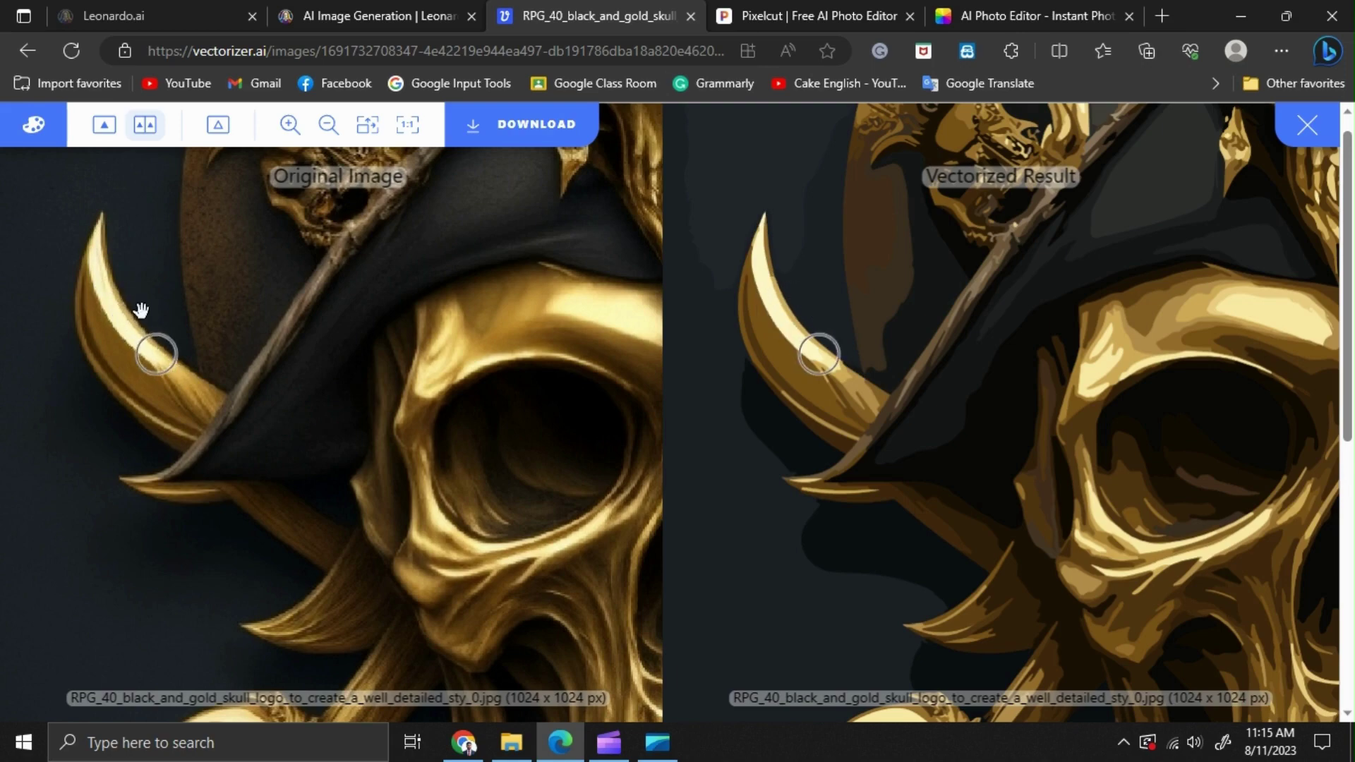
{"action": "scroll", "coordinate": [920, 432], "scroll_direction": "down", "scroll_amount": 5}
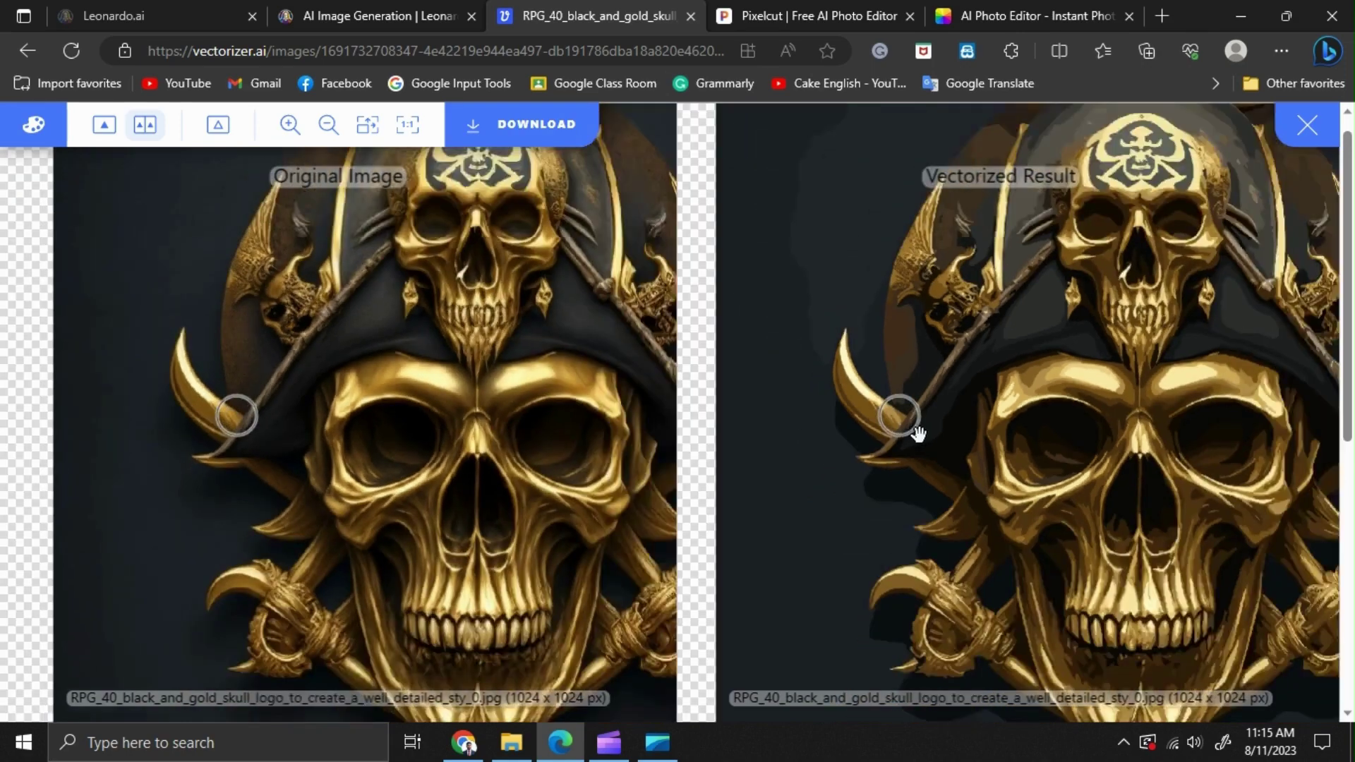
{"action": "scroll", "coordinate": [918, 432], "scroll_direction": "down", "scroll_amount": 2}
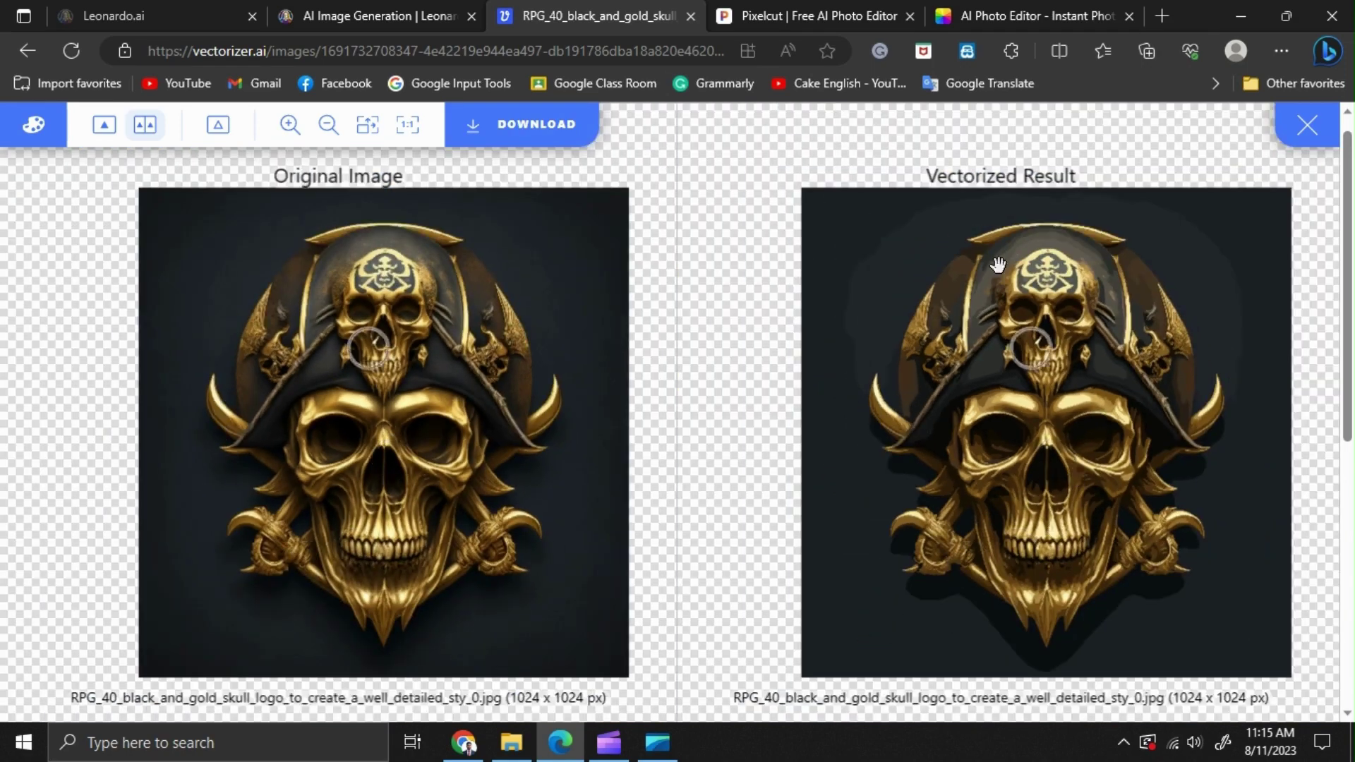
Step: Download the vectorized skull logo from Vectorizer.AI as a PNG
{"action": "left_click", "coordinate": [509, 129]}
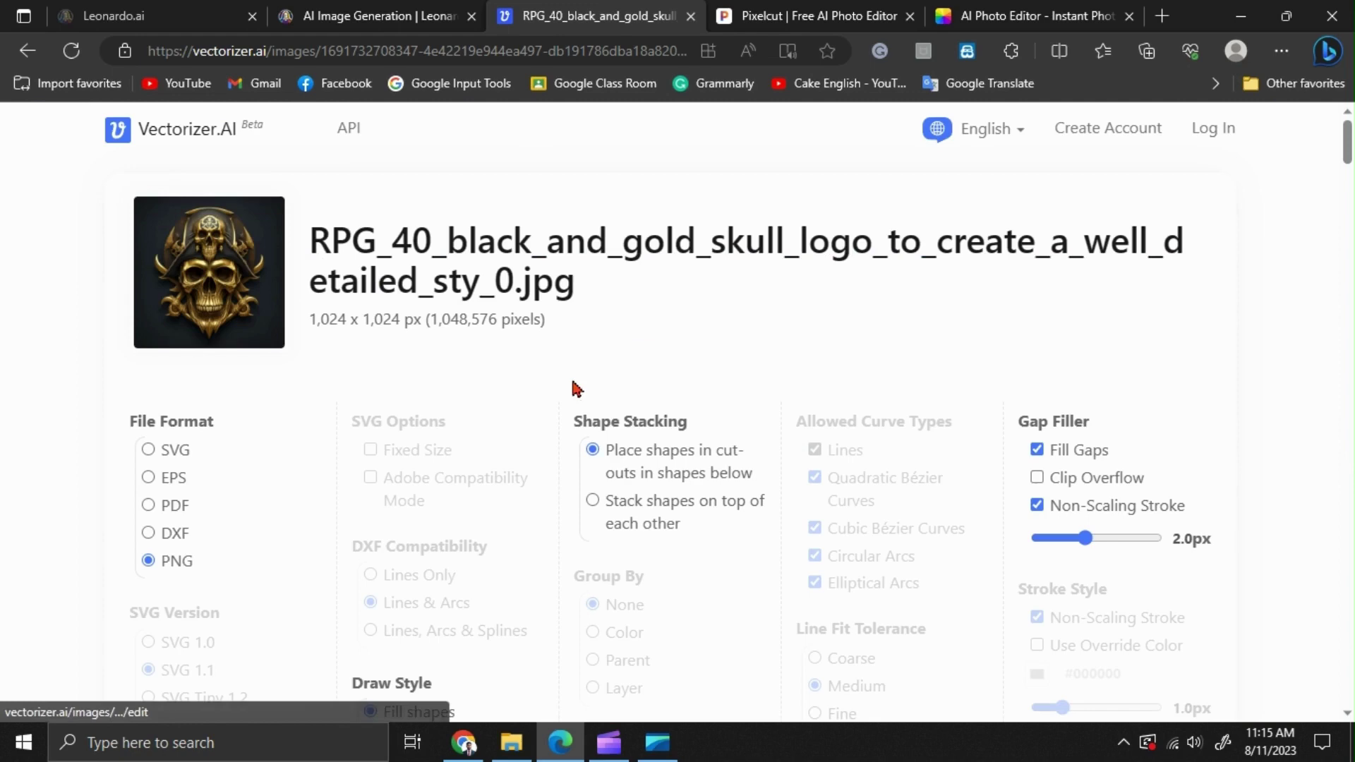
{"action": "scroll", "coordinate": [518, 457], "scroll_direction": "down", "scroll_amount": 3}
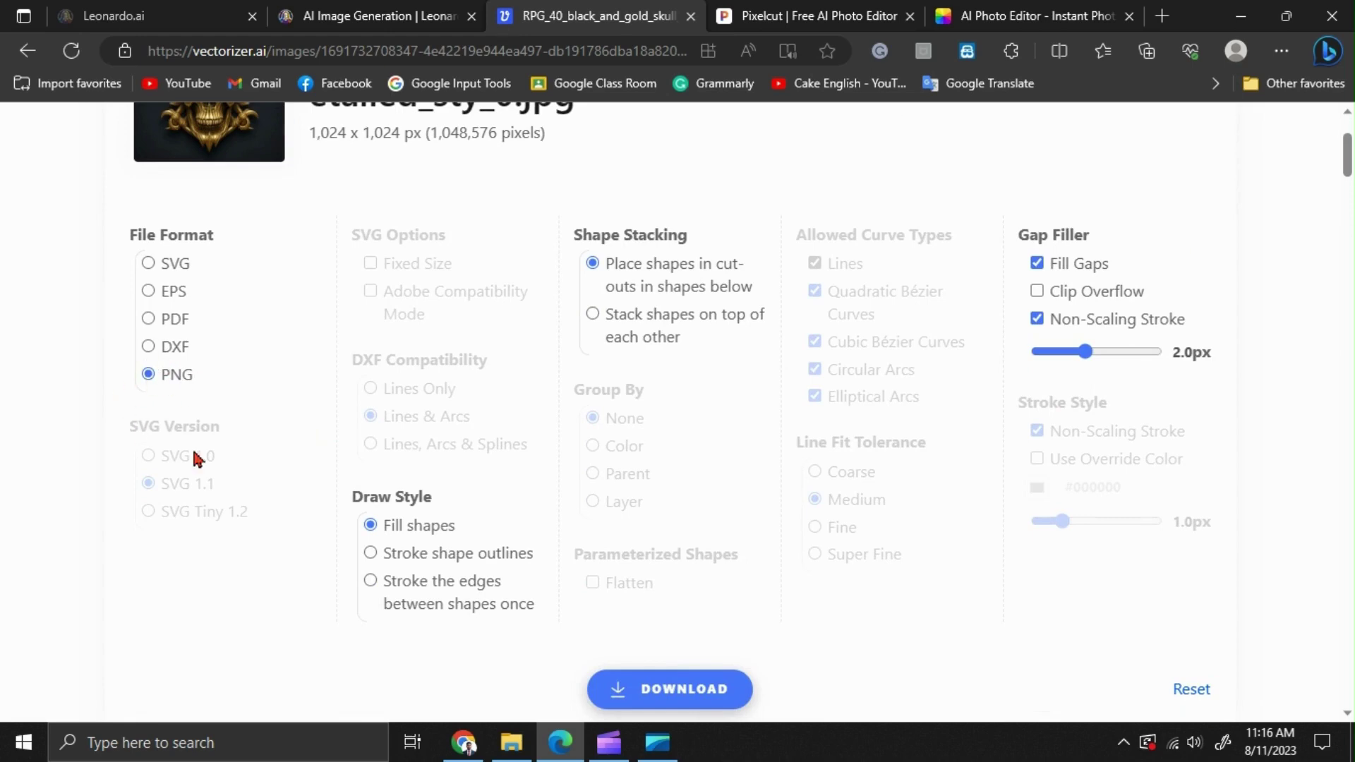
{"action": "scroll", "coordinate": [475, 389], "scroll_direction": "down", "scroll_amount": 4}
{"action": "left_click", "coordinate": [708, 412]}
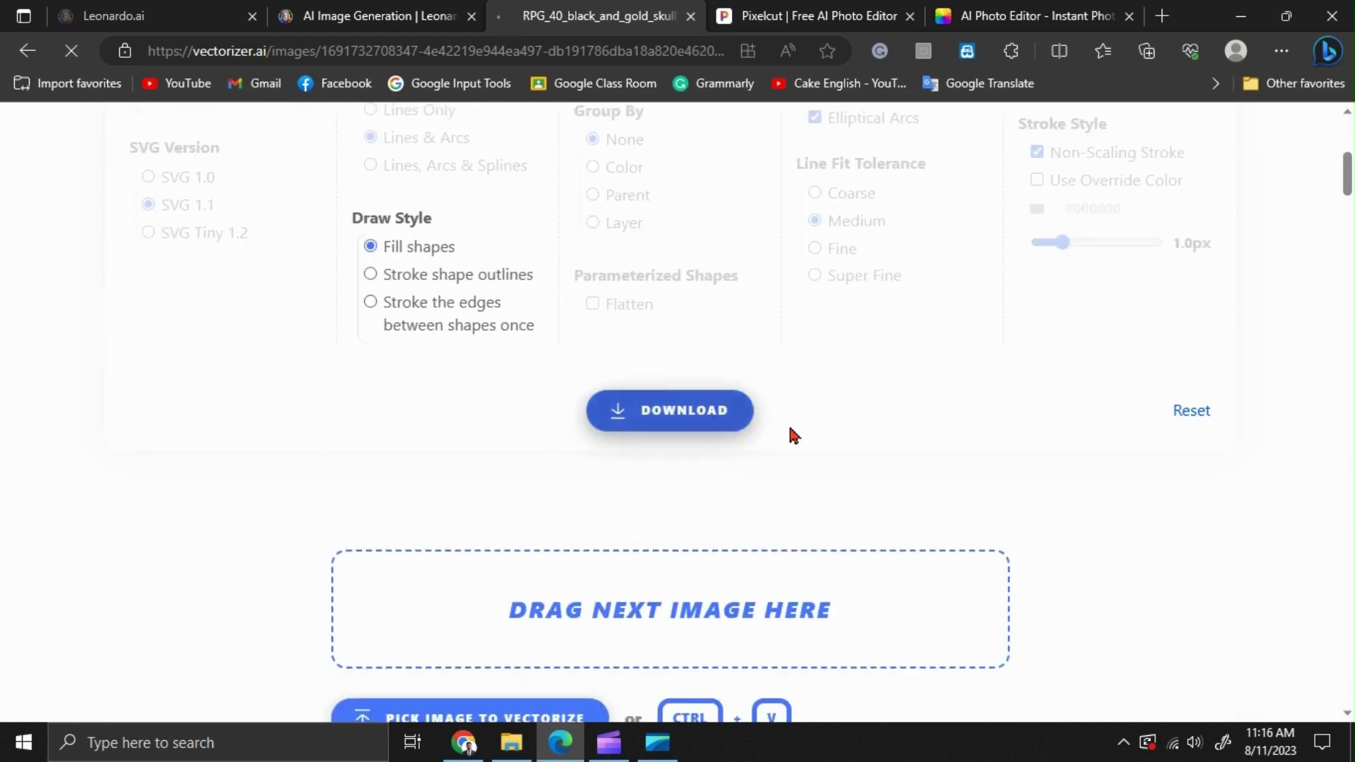
{"action": "scroll", "coordinate": [917, 519], "scroll_direction": "up", "scroll_amount": 7}
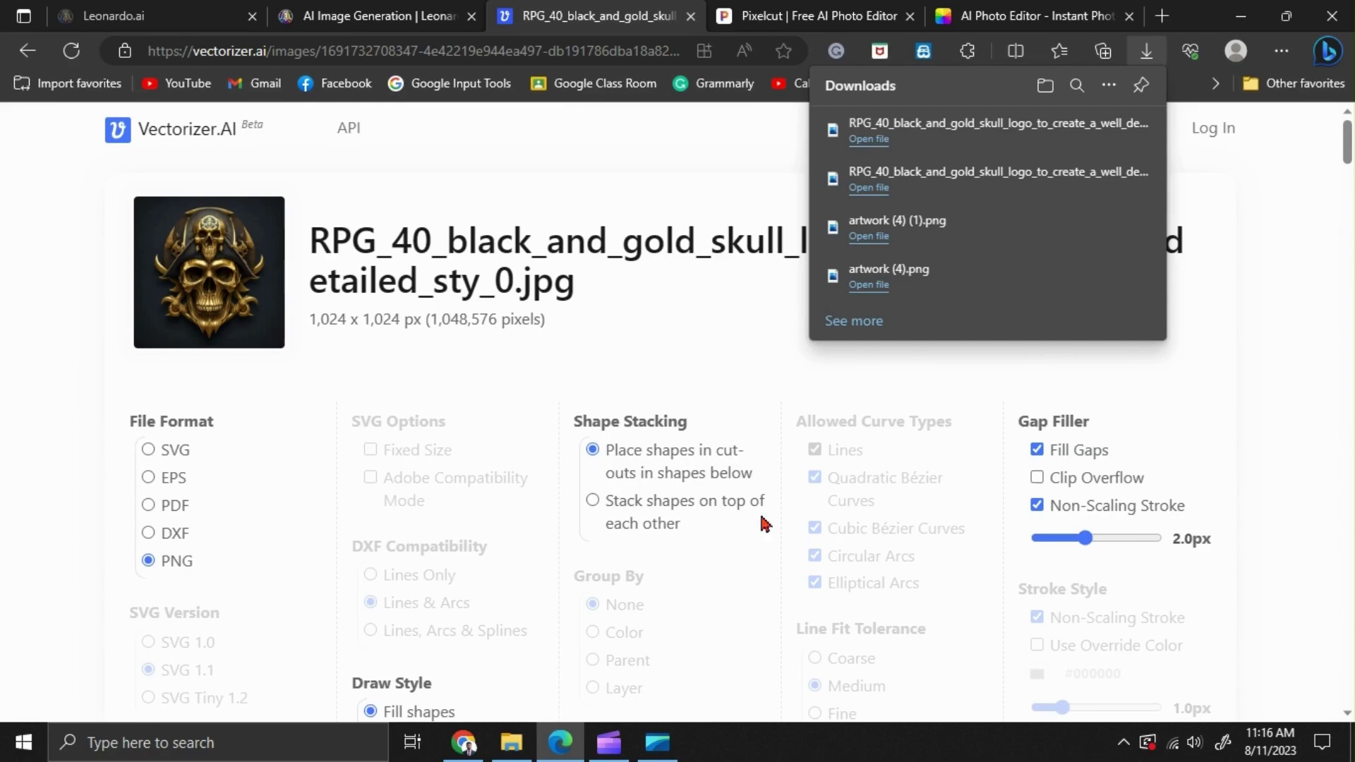
Step: Check the skull file in the Downloads folder, then return to the Fotor photo editor
{"action": "left_click", "coordinate": [515, 752]}
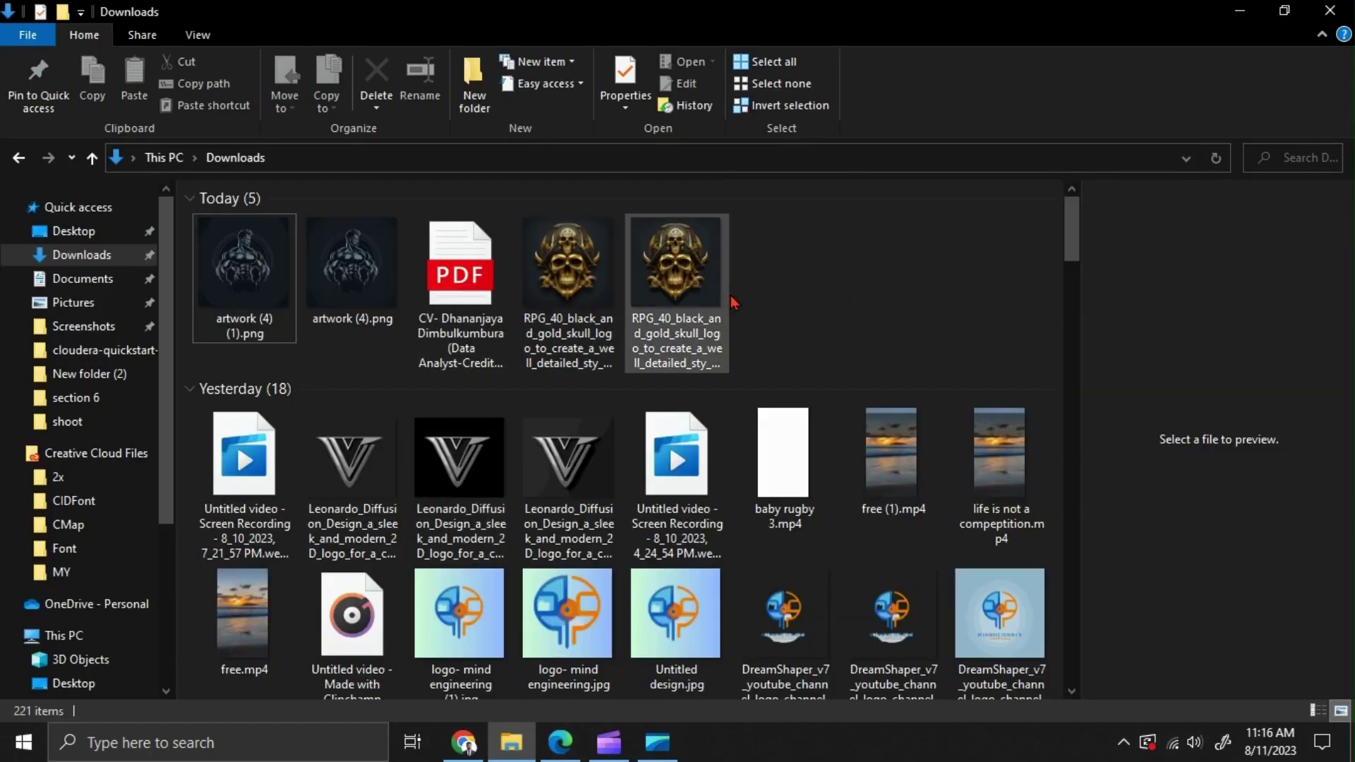
{"action": "left_click", "coordinate": [1240, 11]}
{"action": "left_click", "coordinate": [1023, 16]}
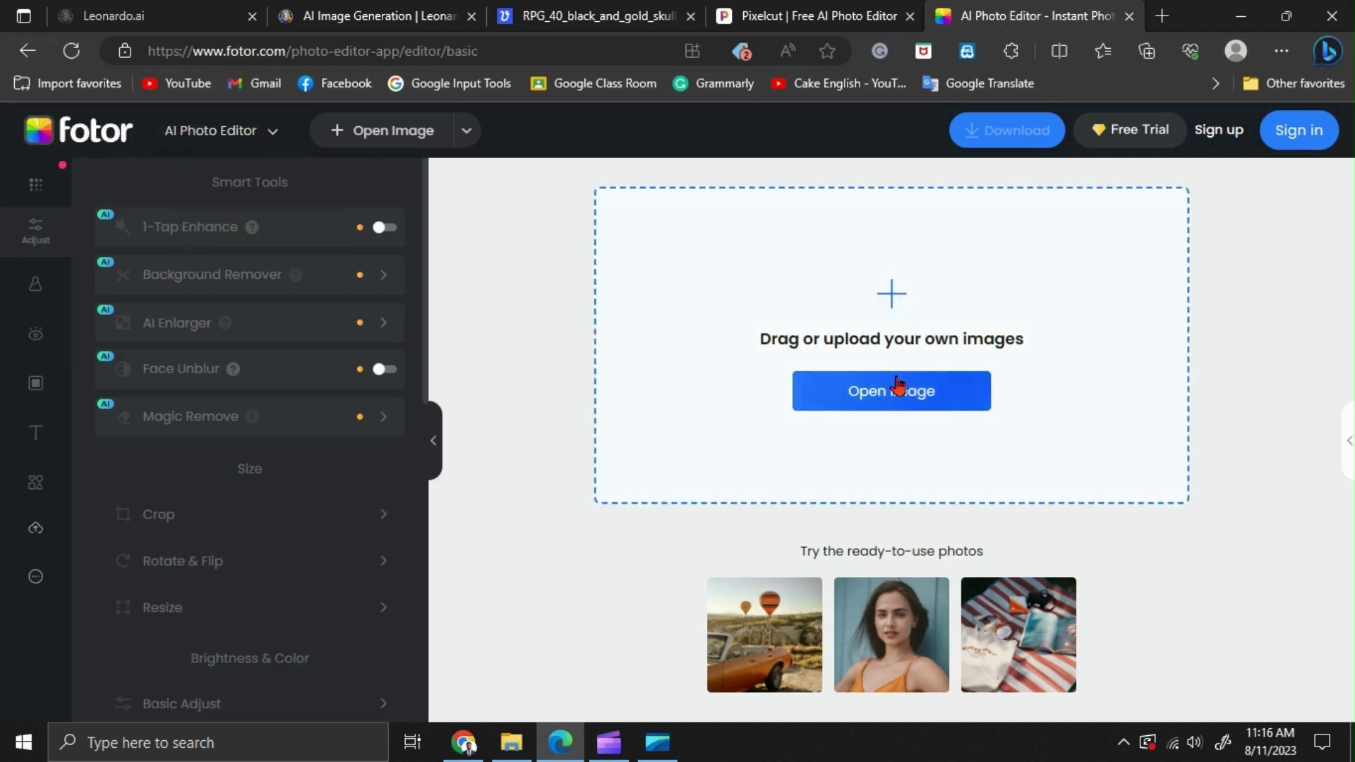
Step: Open the first RPG_40 gold skull file from Downloads in Fotor's editor
{"action": "left_click", "coordinate": [898, 287]}
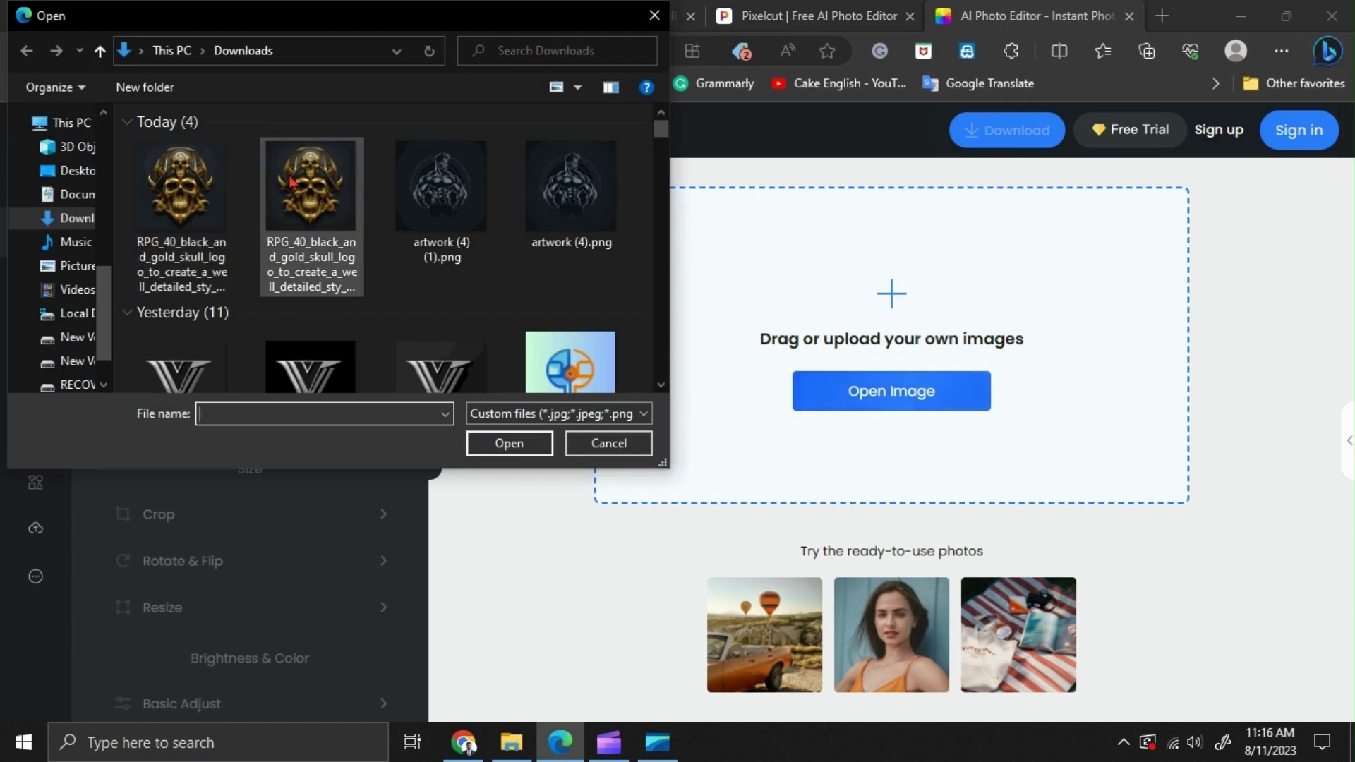
{"action": "left_click", "coordinate": [150, 185]}
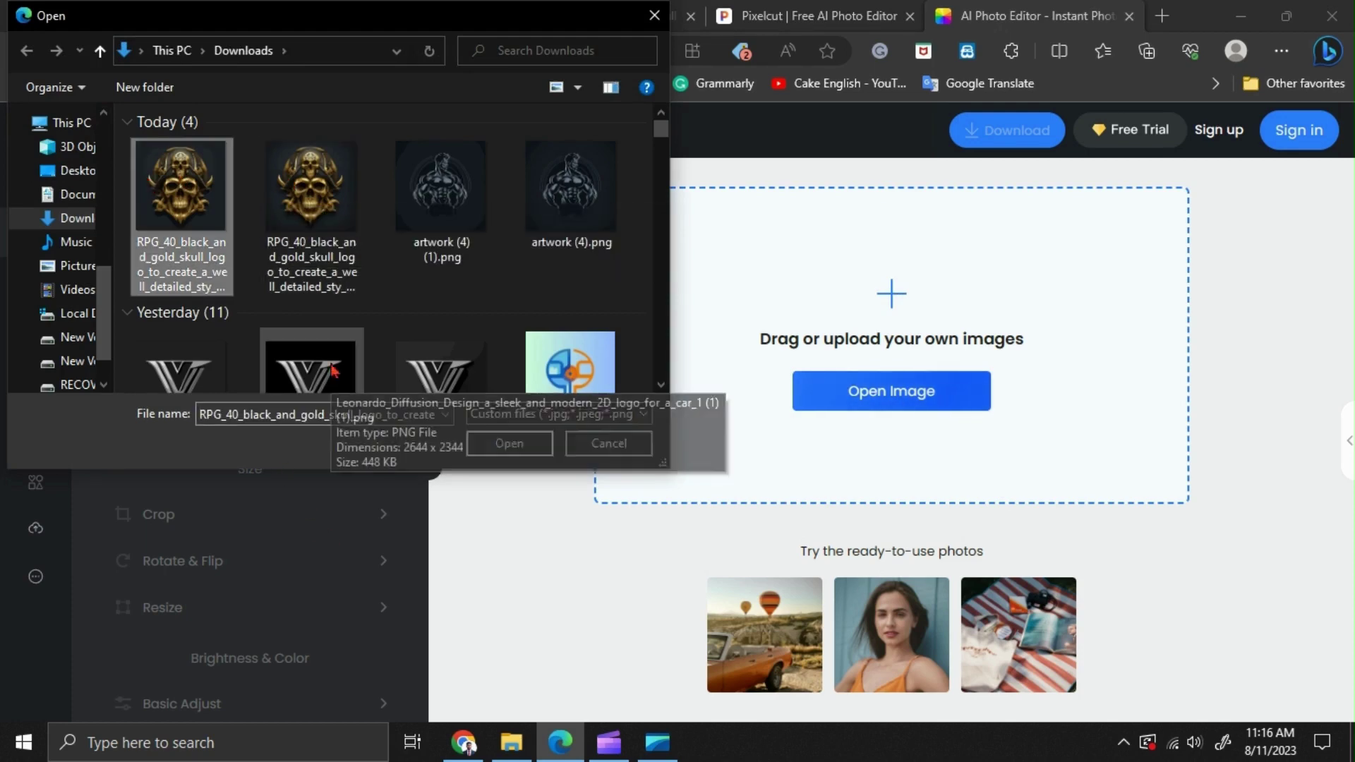
{"action": "left_click", "coordinate": [502, 443]}
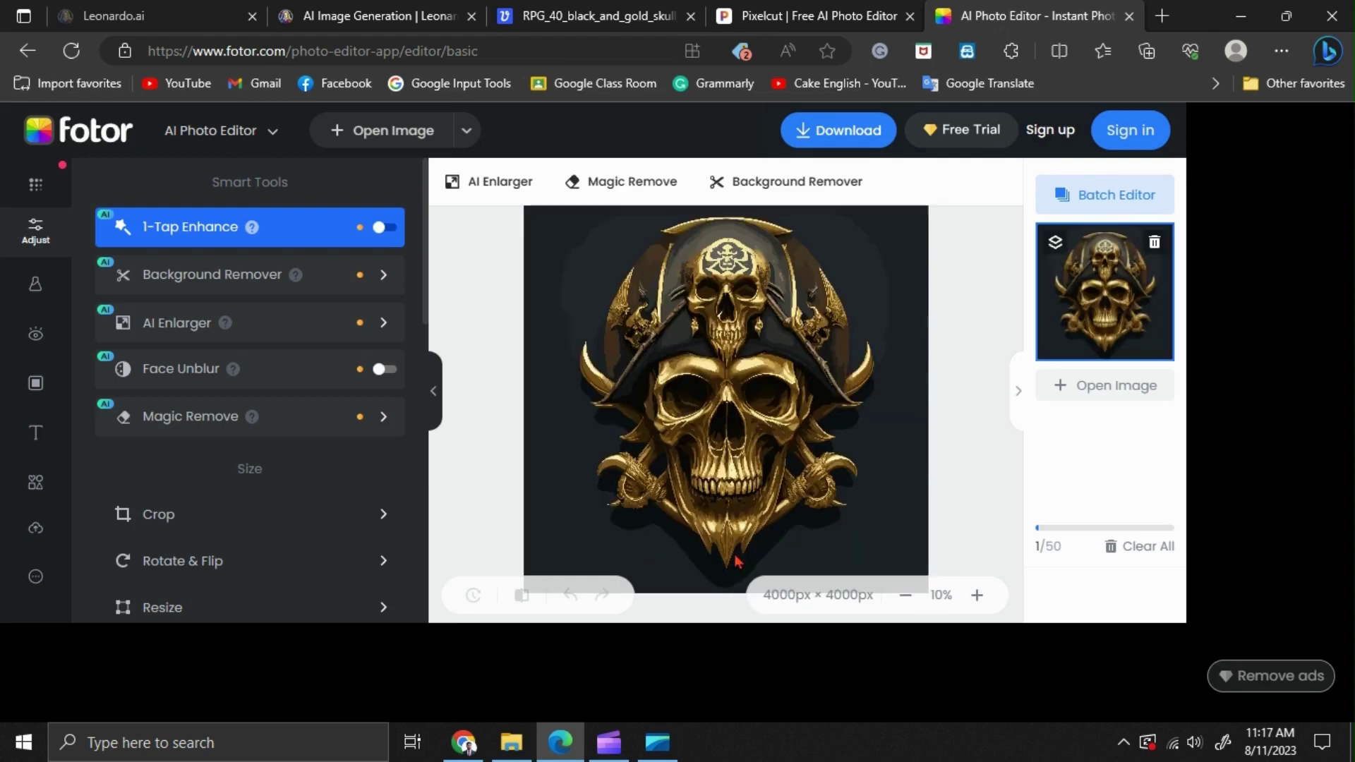
Step: Recolour the skull to bronze with Temperature 59 and Tint -40, then download it
{"action": "scroll", "coordinate": [163, 402], "scroll_direction": "down", "scroll_amount": 3}
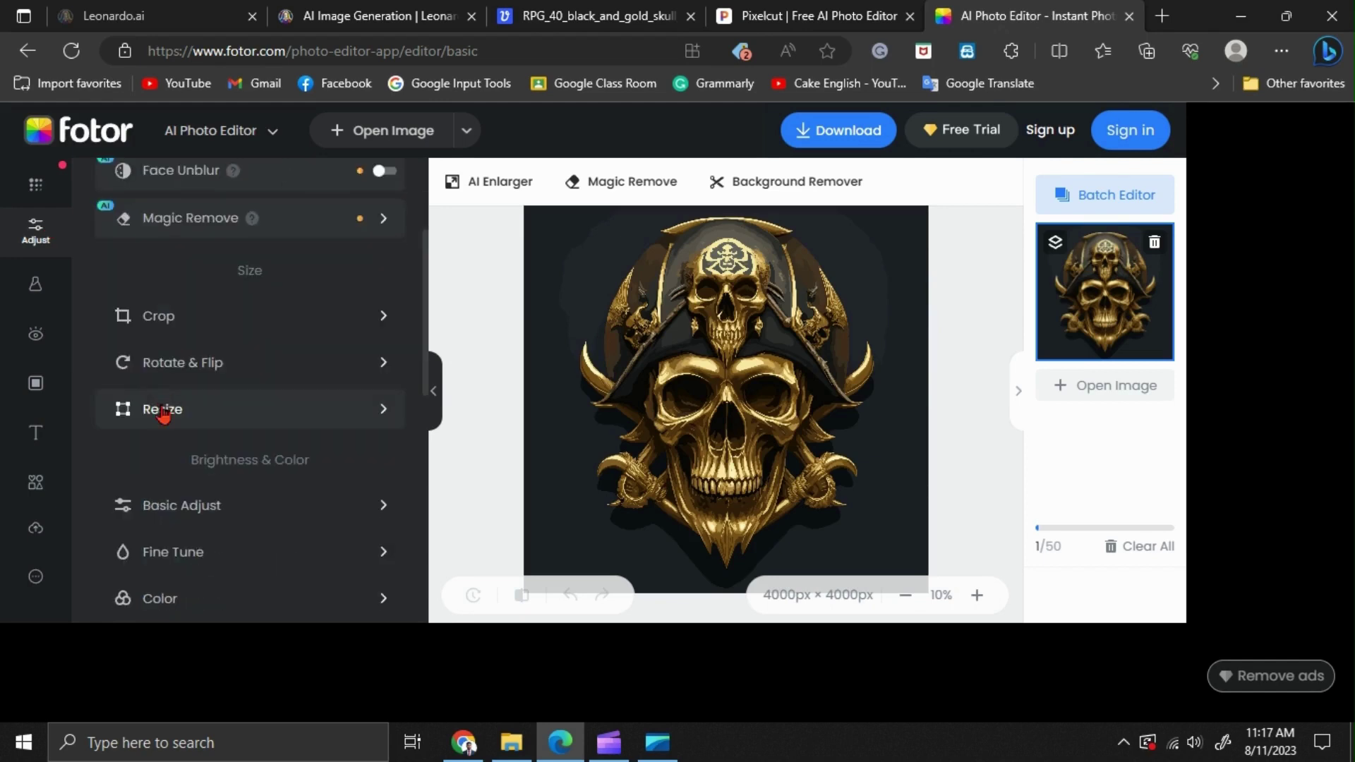
{"action": "scroll", "coordinate": [163, 412], "scroll_direction": "down", "scroll_amount": 2}
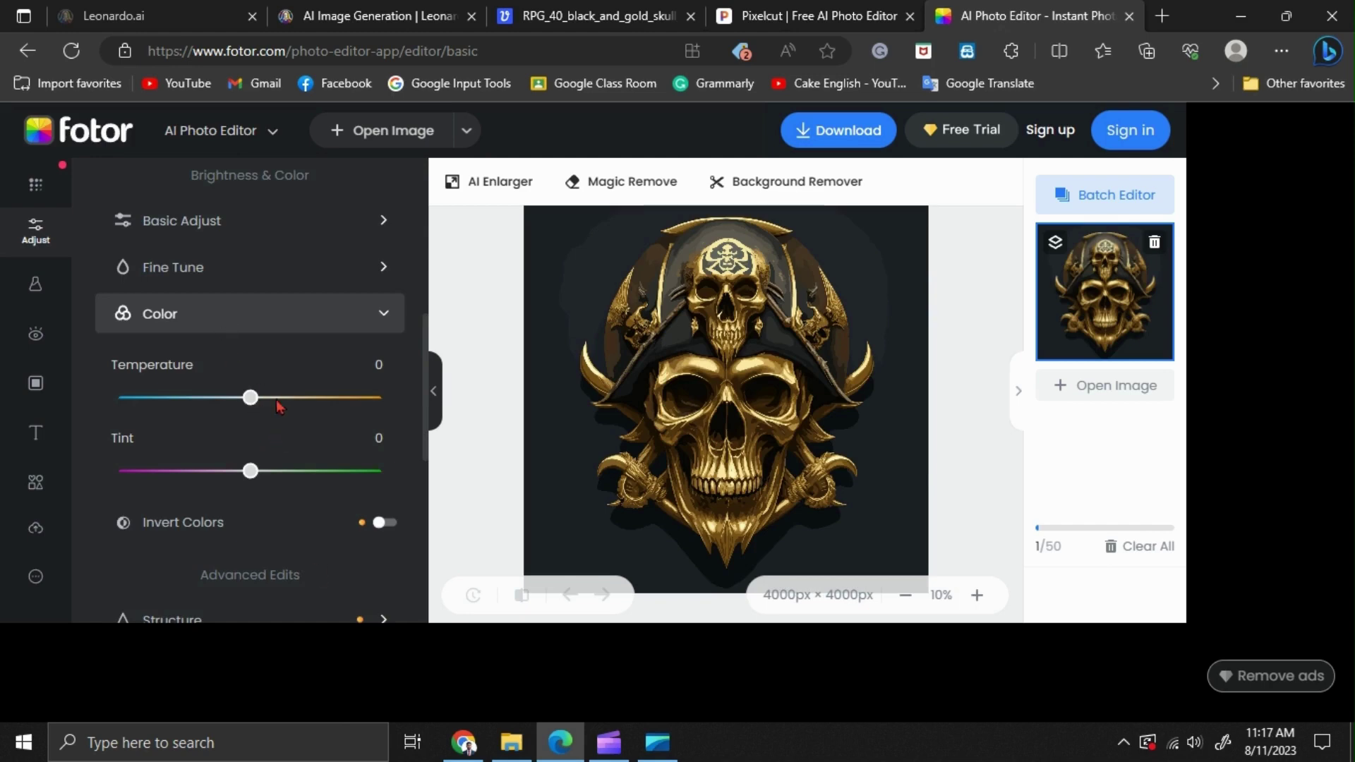
{"action": "left_click_drag", "start_coordinate": [324, 398], "coordinate": [218, 398]}
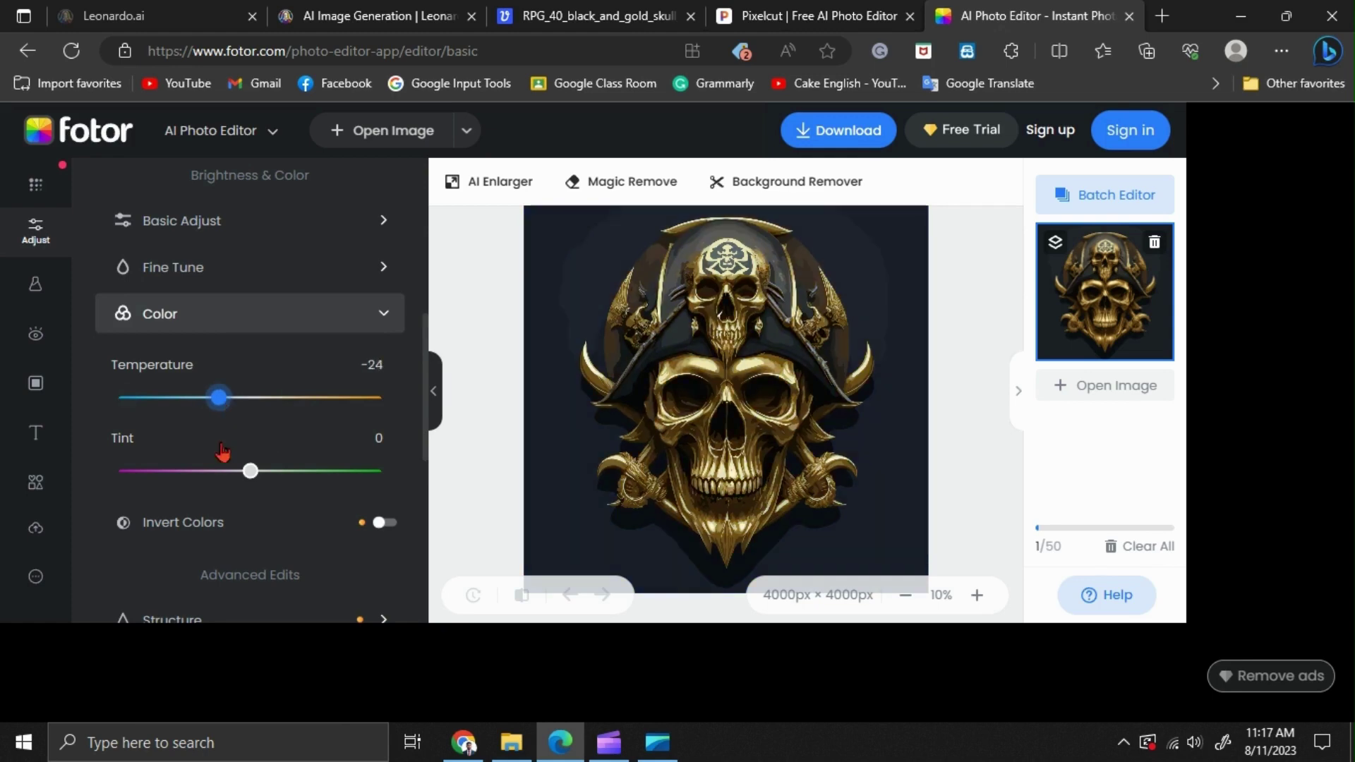
{"action": "left_click", "coordinate": [249, 471]}
{"action": "left_click", "coordinate": [359, 478]}
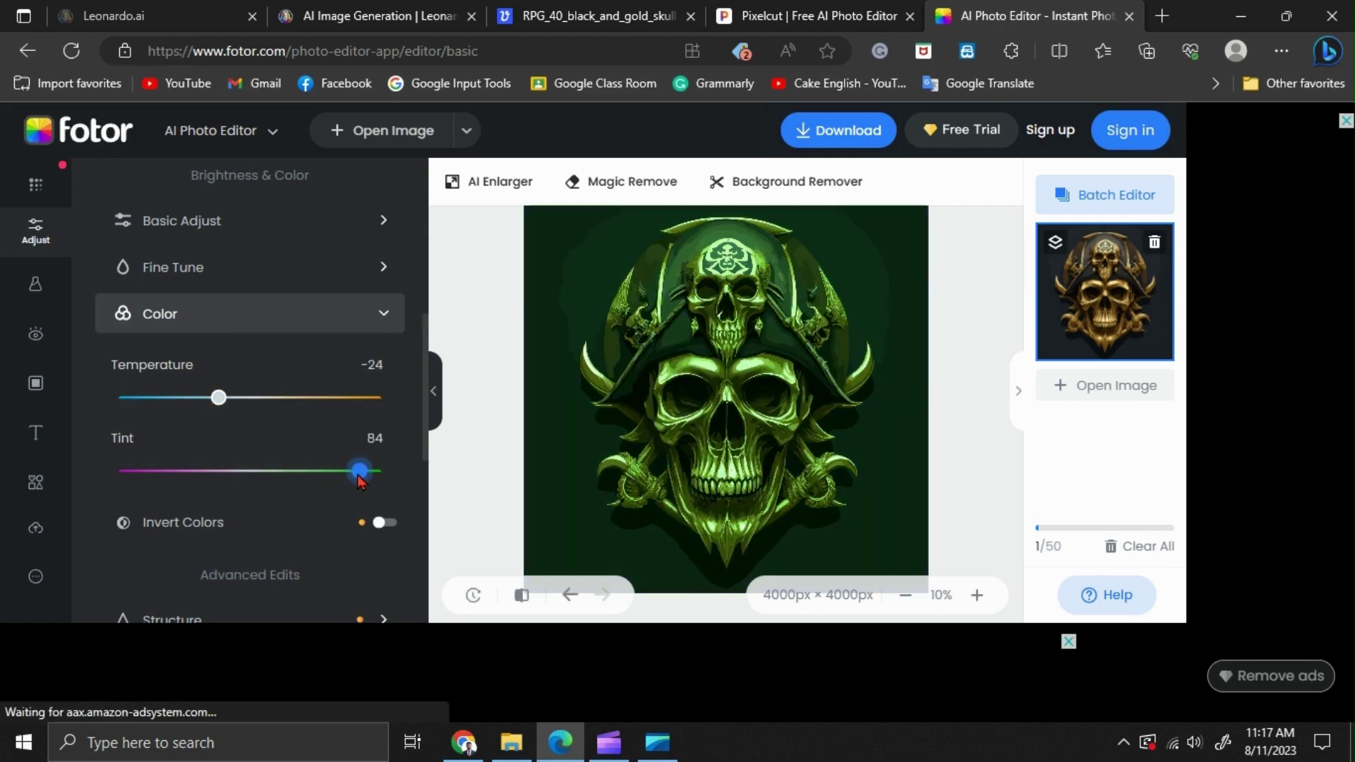
{"action": "left_click_drag", "start_coordinate": [360, 479], "coordinate": [154, 472]}
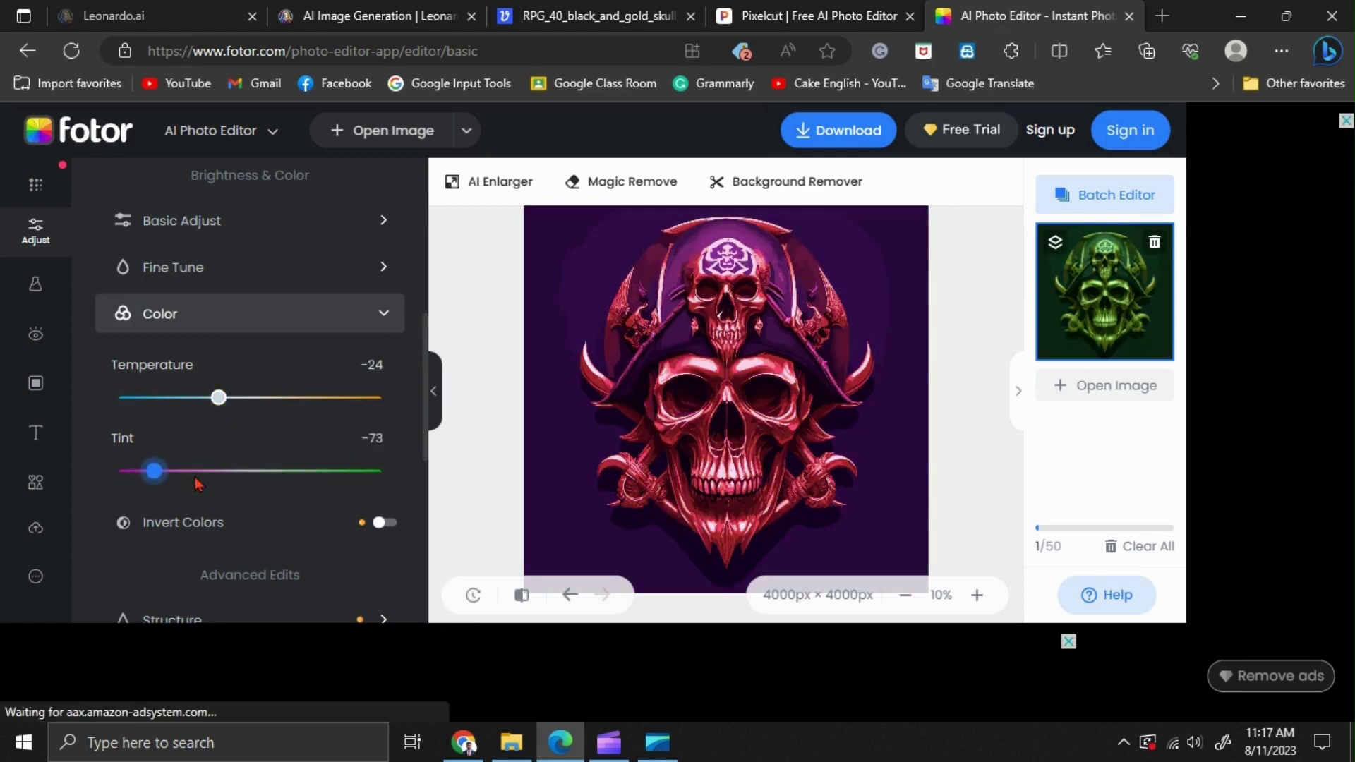
{"action": "left_click", "coordinate": [199, 484]}
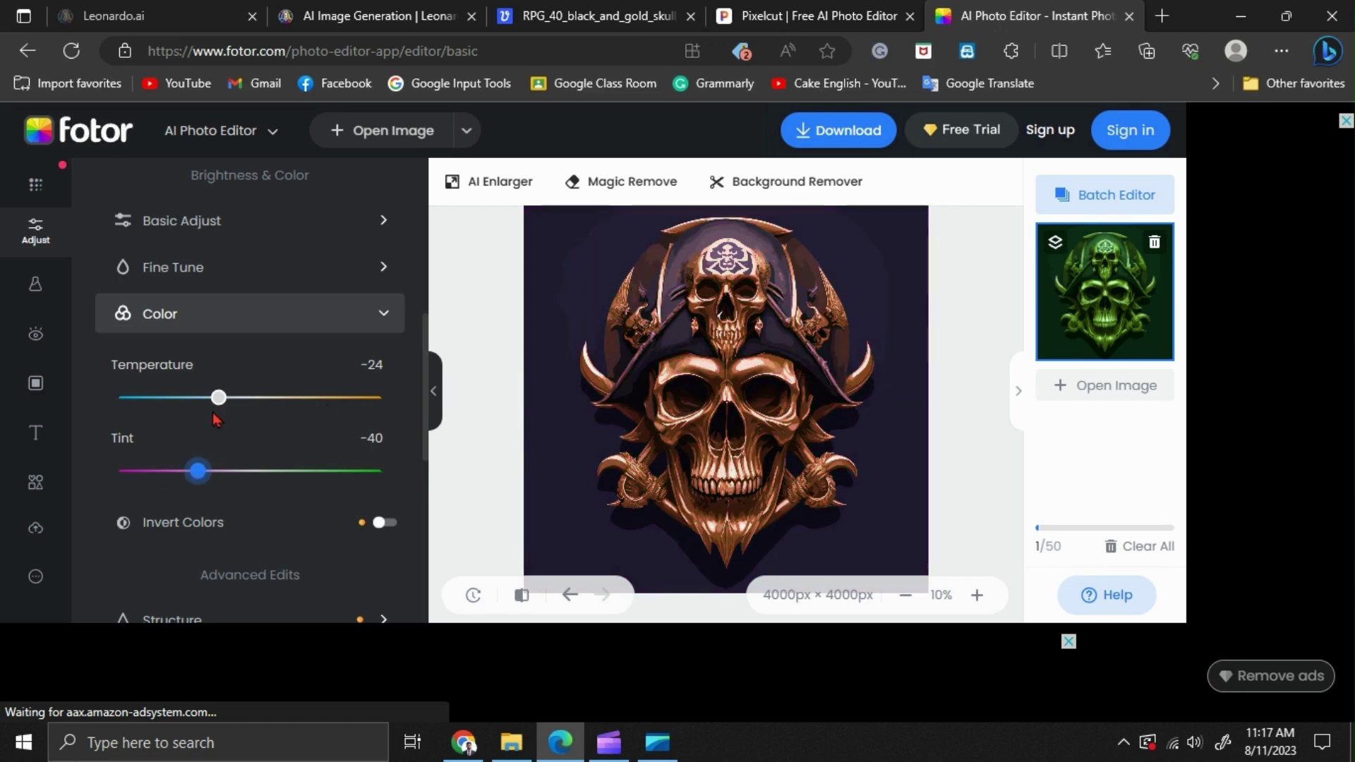
{"action": "left_click", "coordinate": [326, 404]}
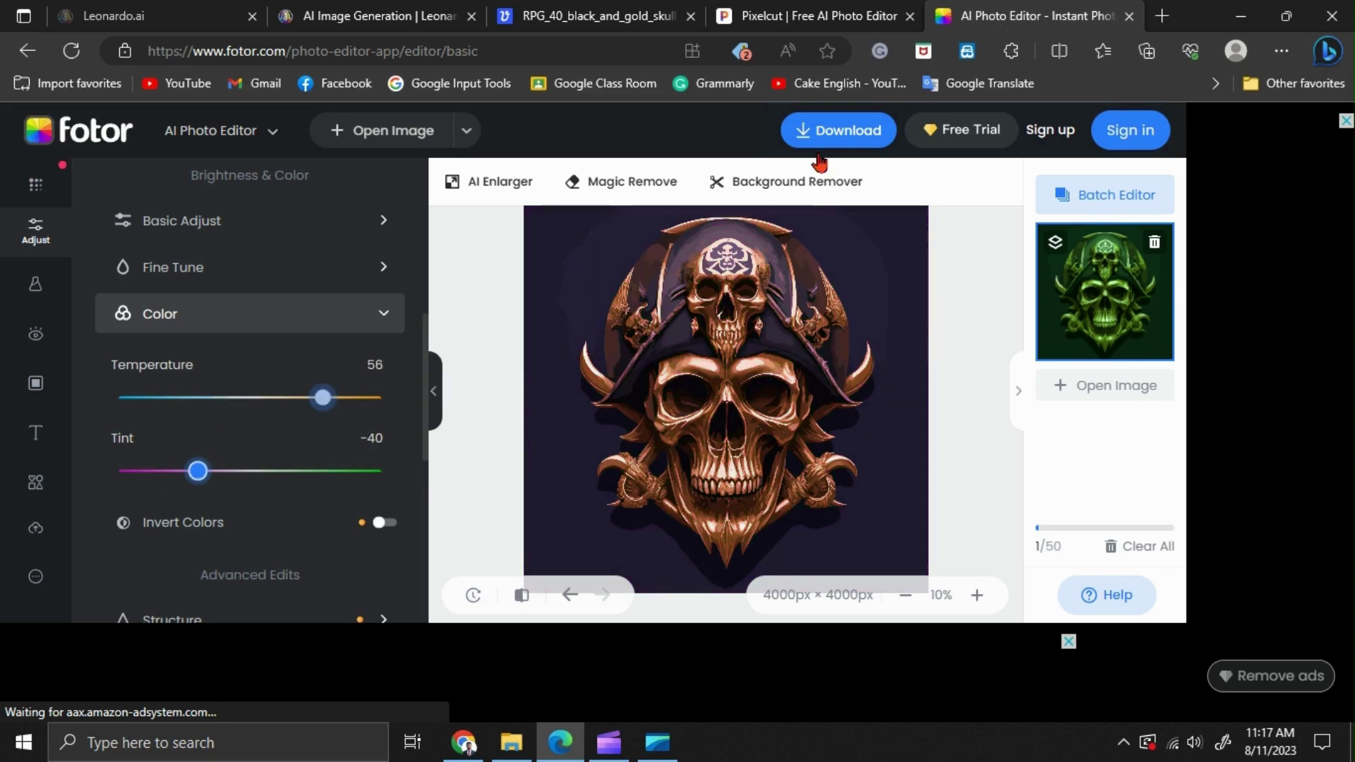
{"action": "left_click", "coordinate": [851, 131]}
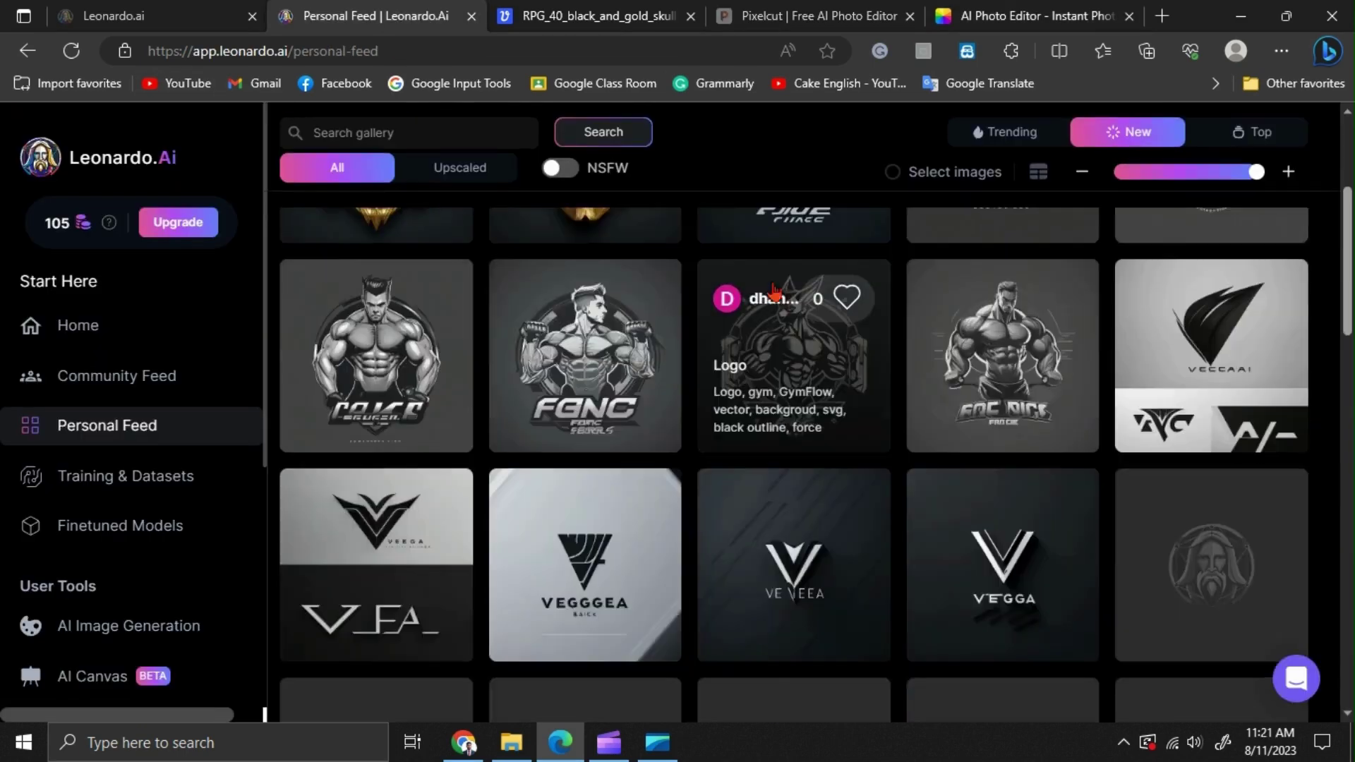
{"action": "scroll", "coordinate": [1349, 409], "scroll_direction": "up", "scroll_amount": 5}
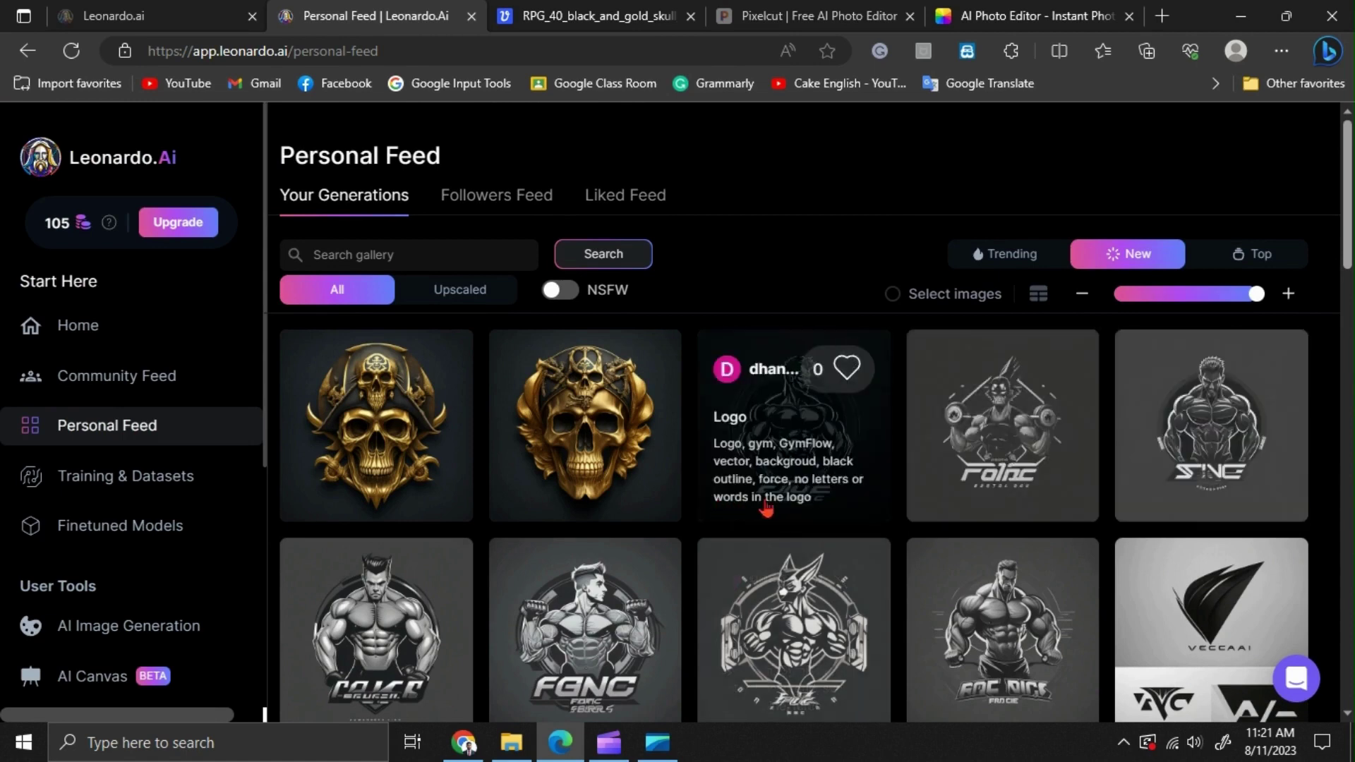
Step: Open the gym logo's details from the Personal Feed, showing its GymFlow prompt and 1024 × 1024px settings
{"action": "scroll", "coordinate": [881, 452], "scroll_direction": "down", "scroll_amount": 1}
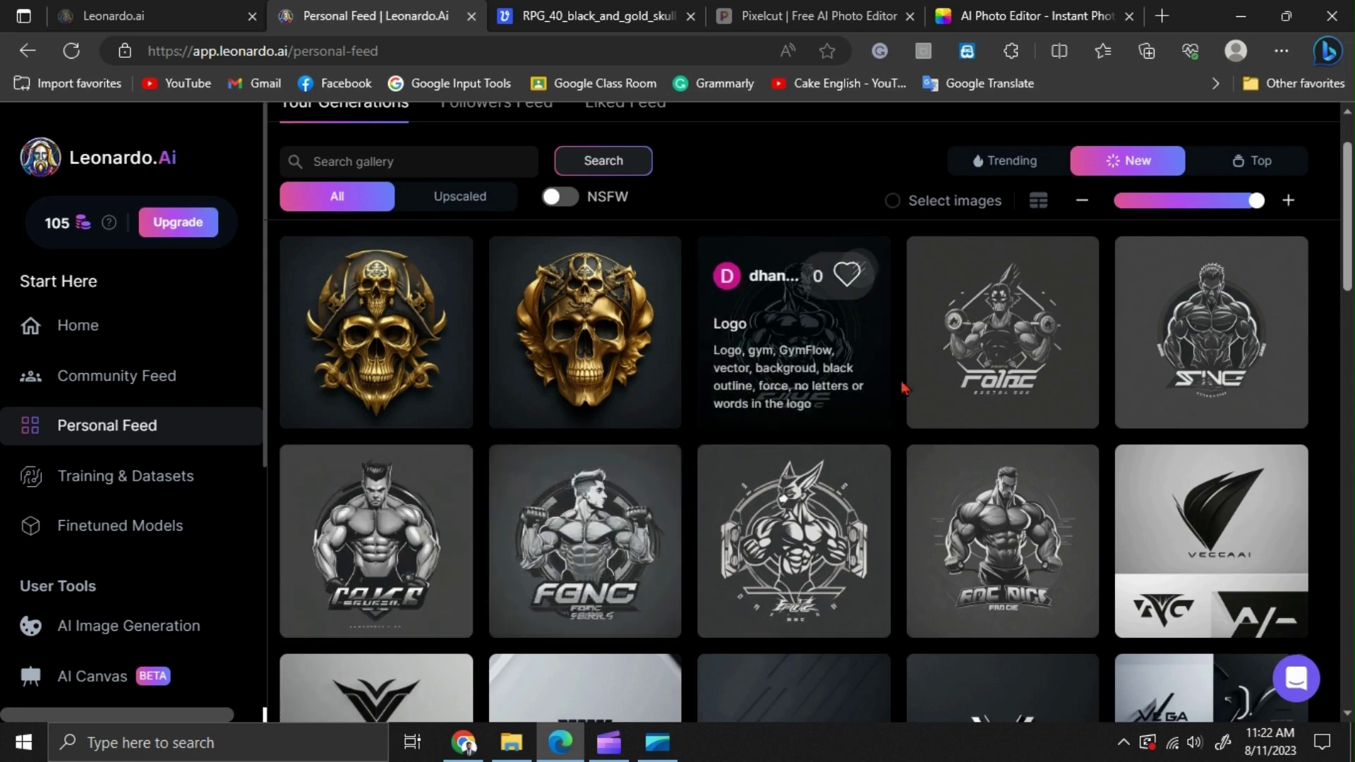
{"action": "scroll", "coordinate": [976, 580], "scroll_direction": "up", "scroll_amount": 2}
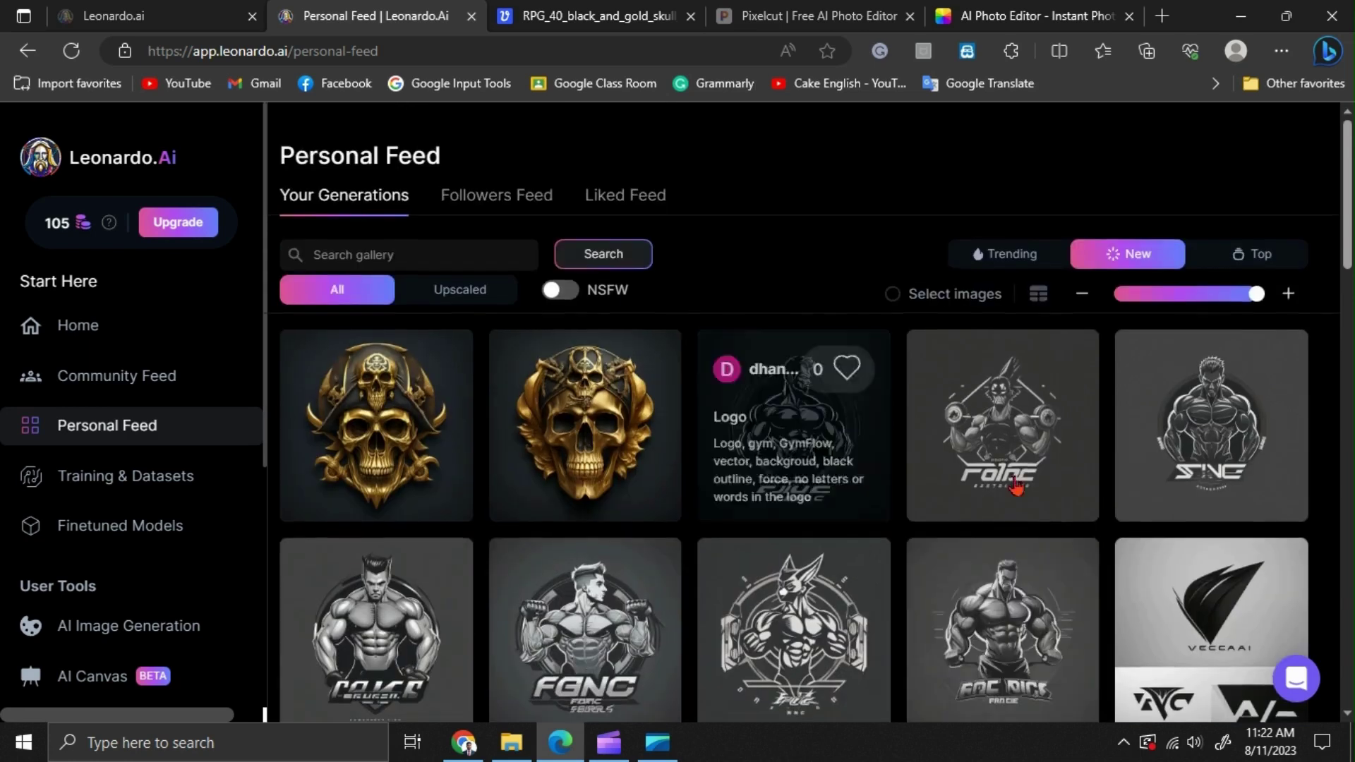
{"action": "left_click", "coordinate": [802, 431]}
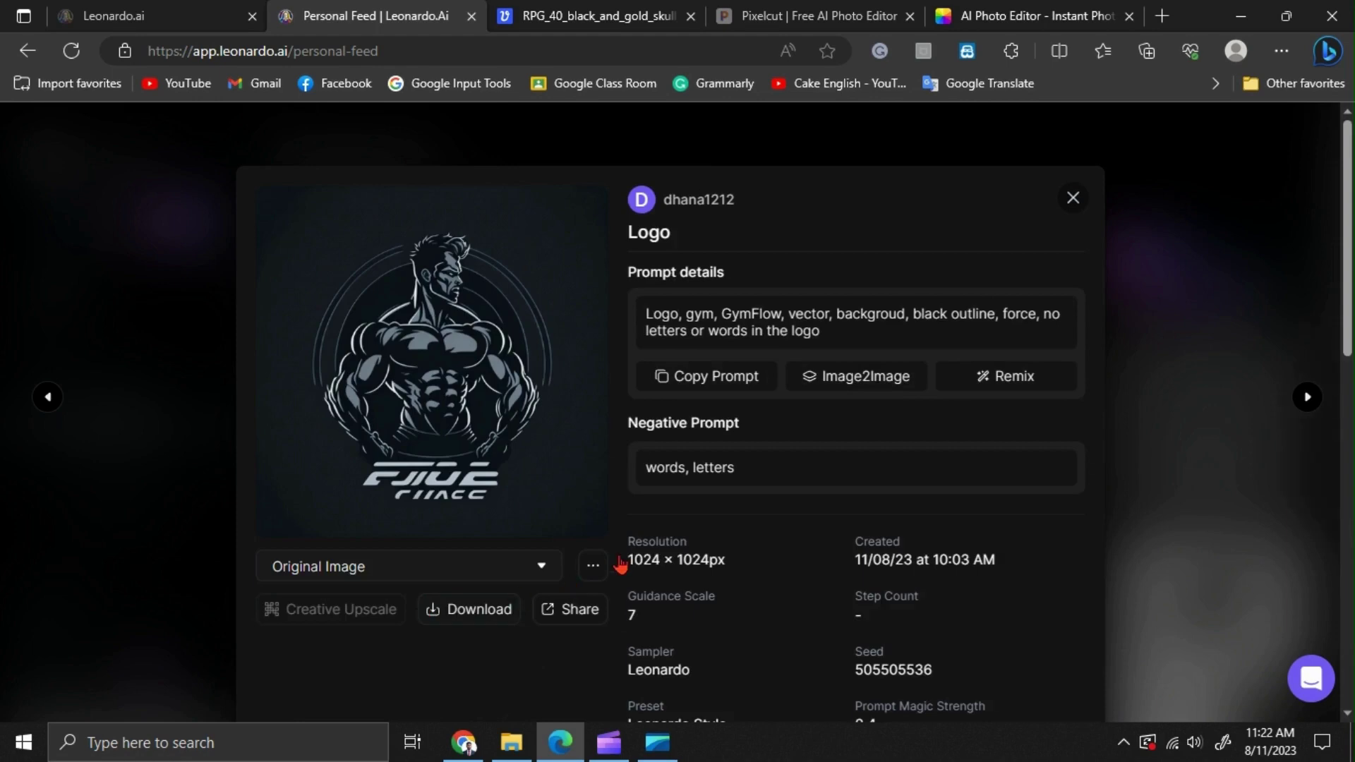
Step: Open the gym logo in AI Canvas, zoom to 25% and place its lettering inside the generation frame
{"action": "left_click", "coordinate": [593, 567]}
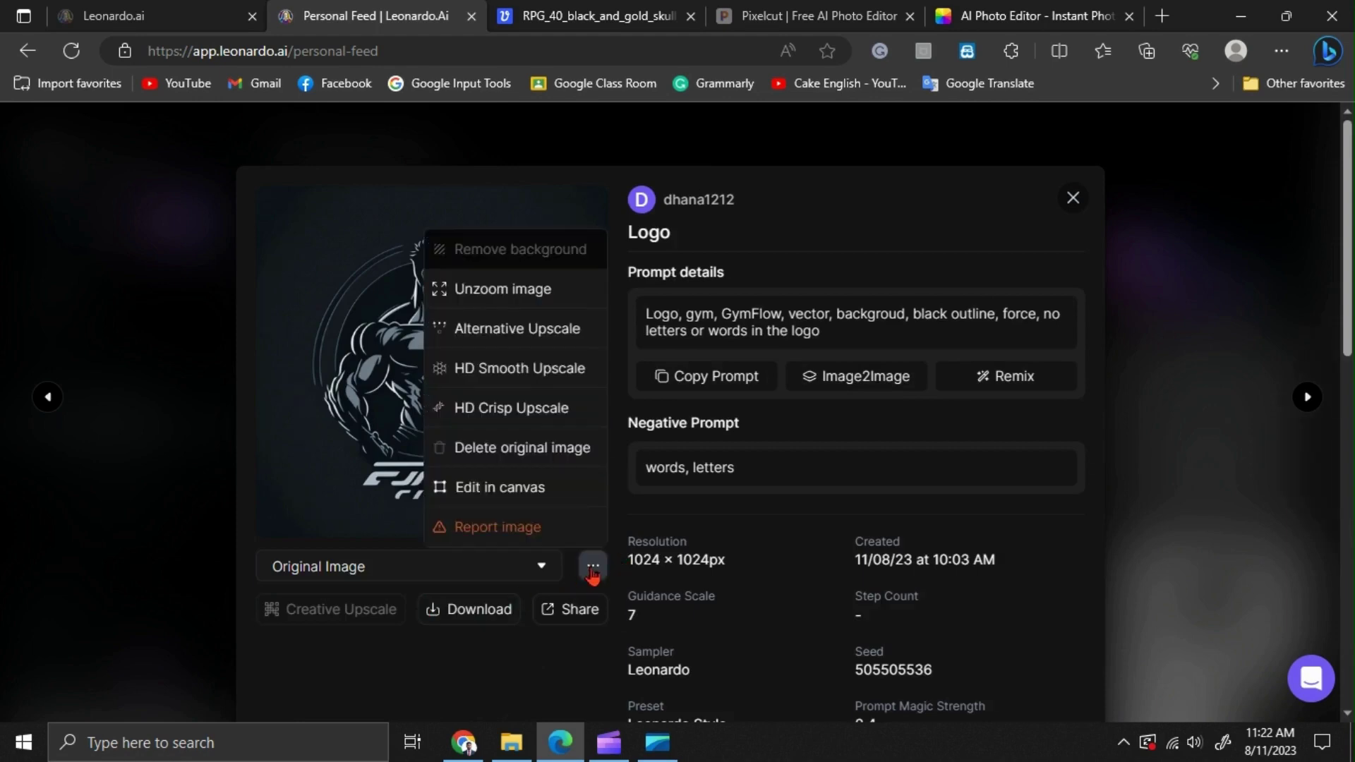
{"action": "left_click", "coordinate": [528, 496]}
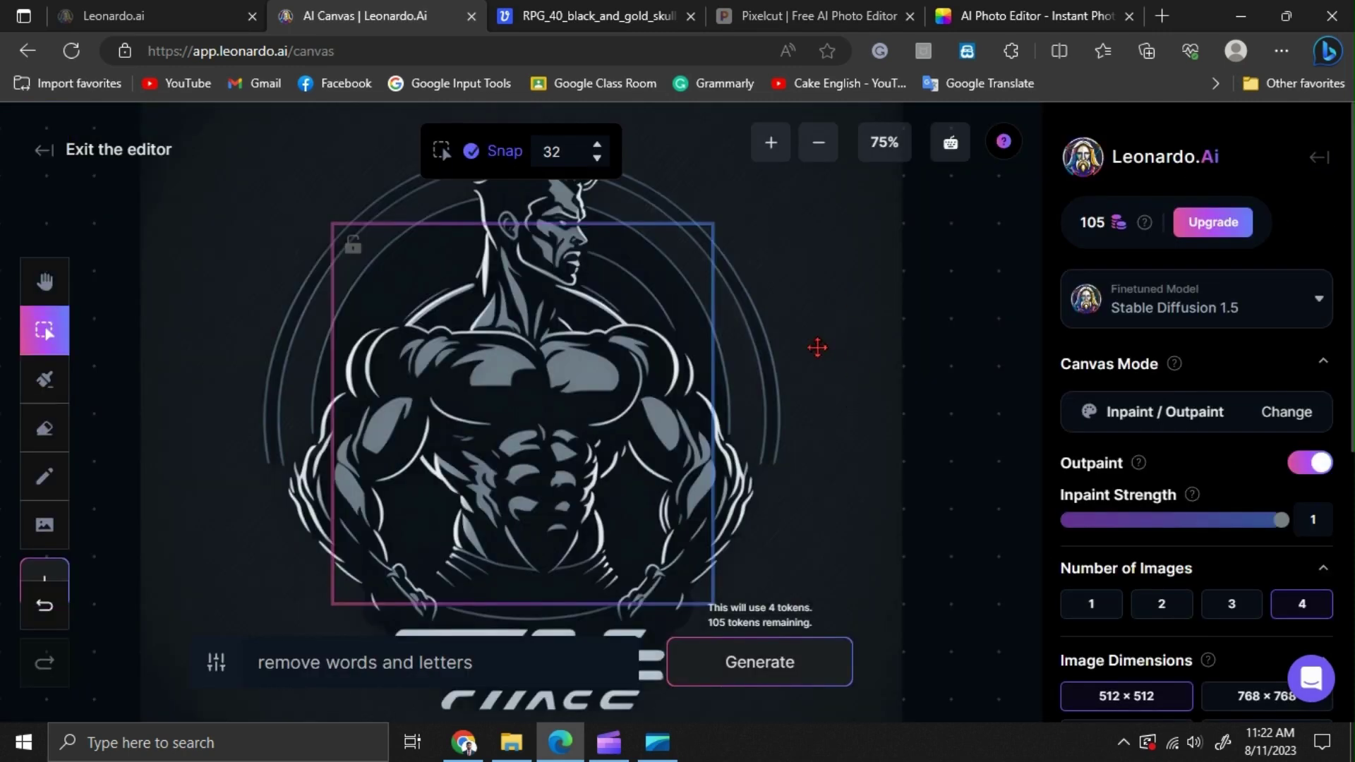
{"action": "left_click", "coordinate": [817, 145]}
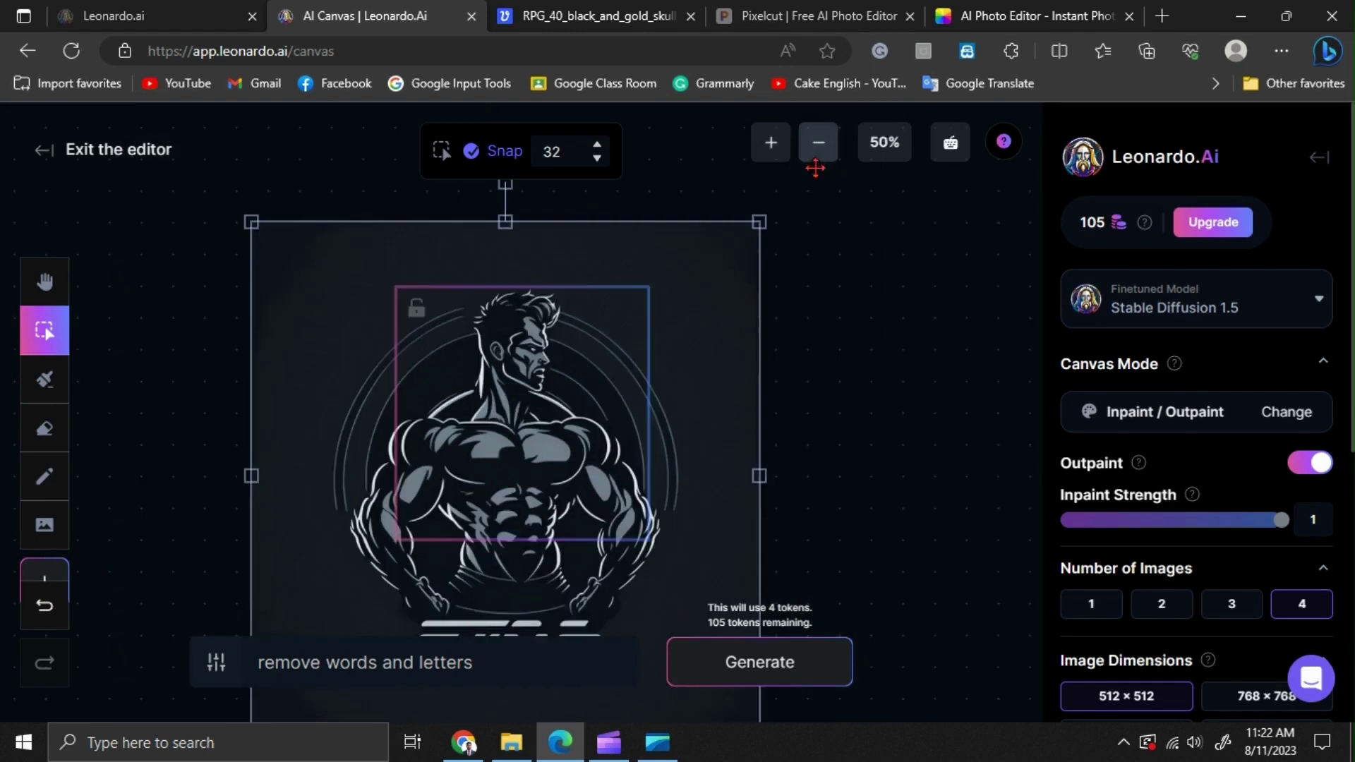
{"action": "left_click", "coordinate": [820, 148]}
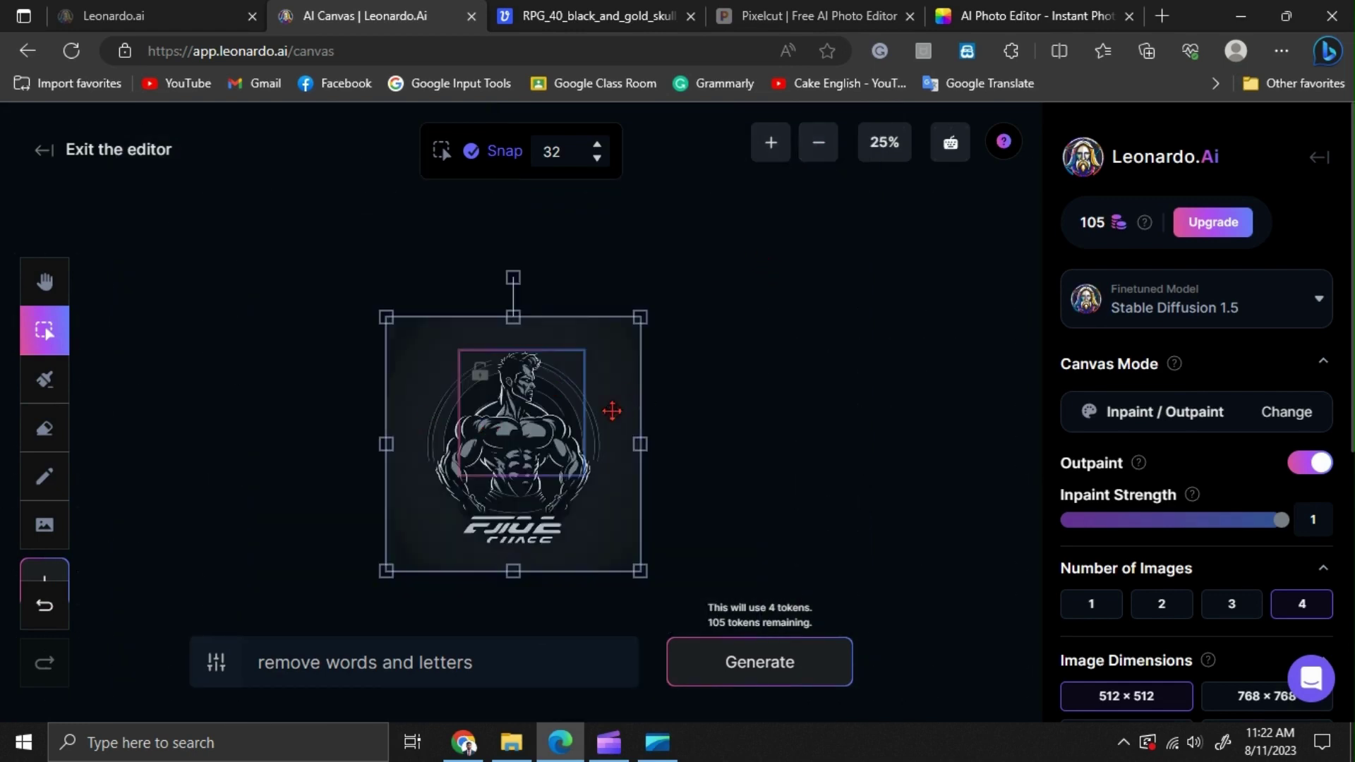
{"action": "left_click_drag", "start_coordinate": [612, 411], "coordinate": [811, 339]}
{"action": "left_click_drag", "start_coordinate": [499, 399], "coordinate": [695, 447]}
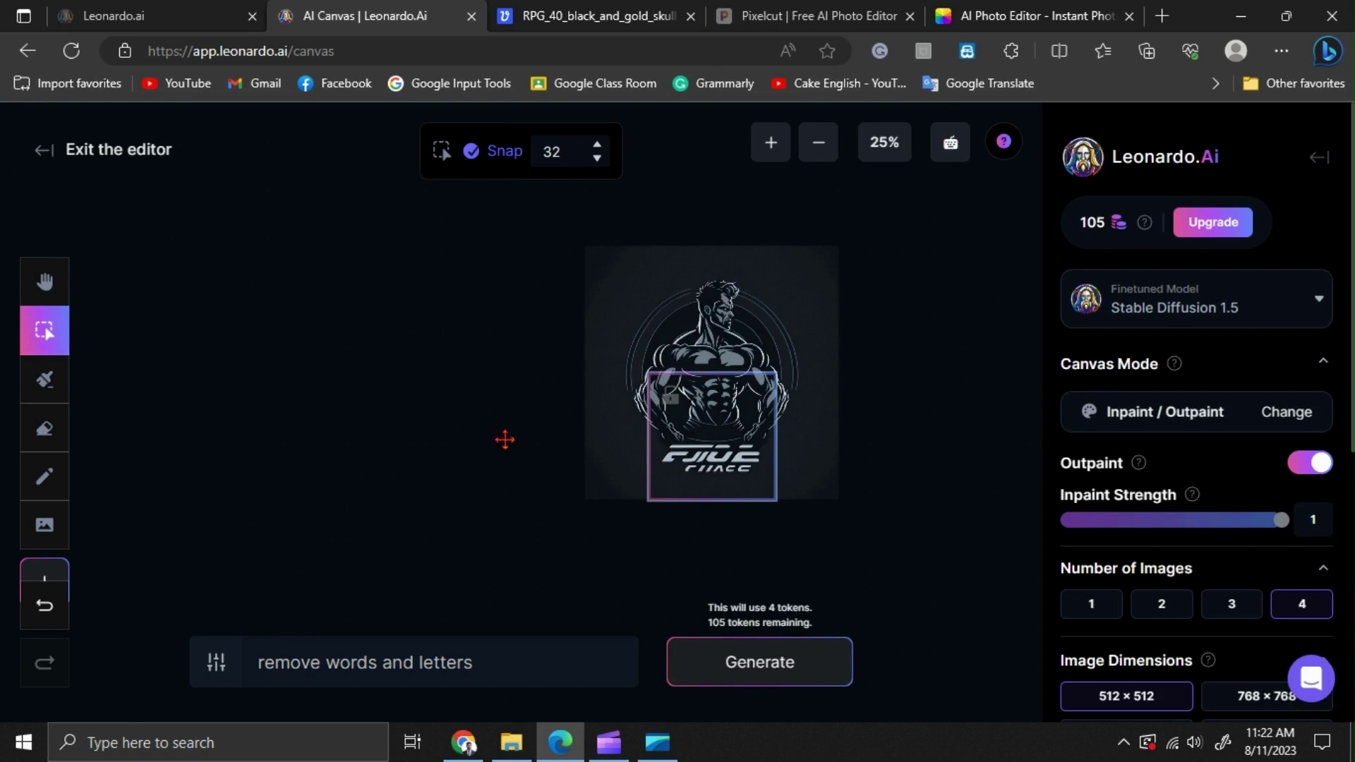
Step: Erase the left part of the logo lettering, enlarging the eraser brush to 74
{"action": "left_click", "coordinate": [45, 428]}
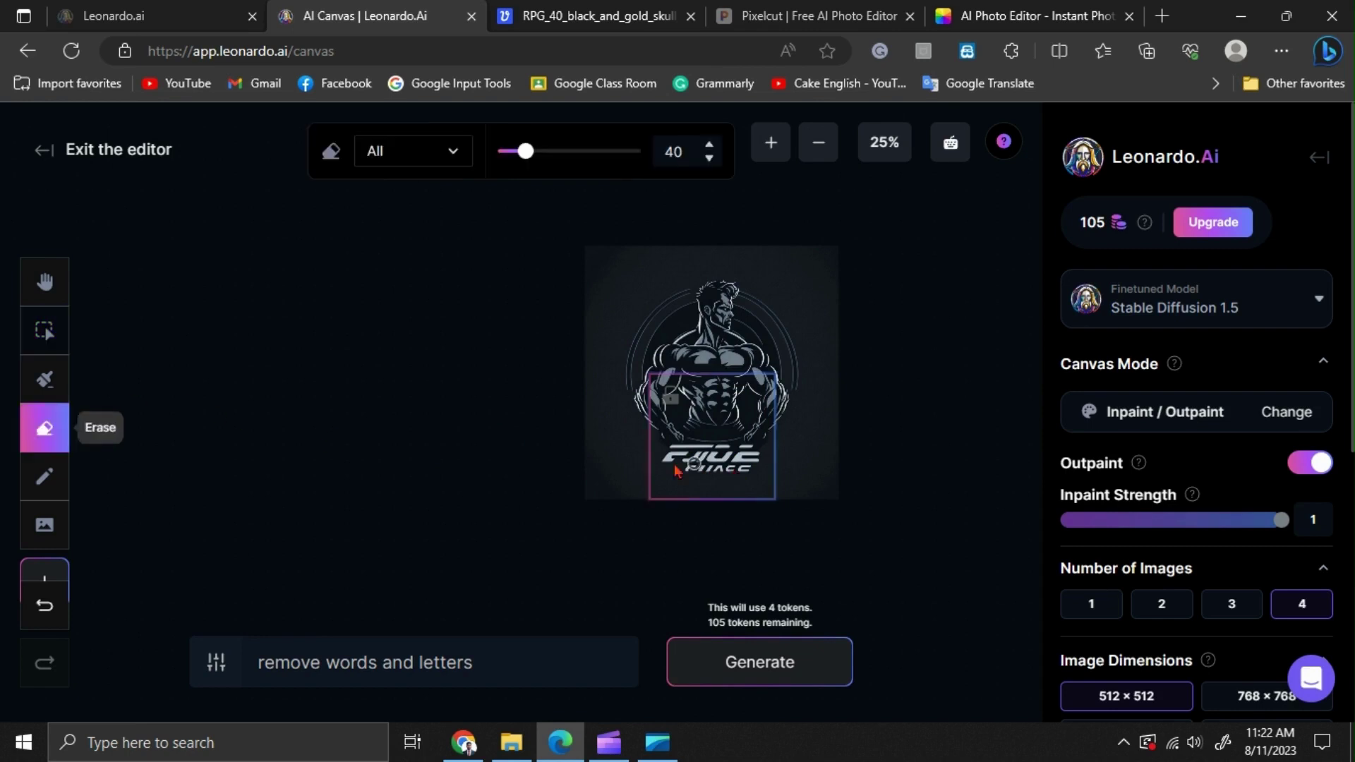
{"action": "mouse_move", "coordinate": [675, 471]}
{"action": "left_mouse_down"}
{"action": "mouse_move", "coordinate": [736, 466]}
{"action": "mouse_move", "coordinate": [677, 452]}
{"action": "mouse_move", "coordinate": [774, 462]}
{"action": "mouse_move", "coordinate": [712, 463]}
{"action": "left_mouse_up"}
{"action": "key", "text": "]"}
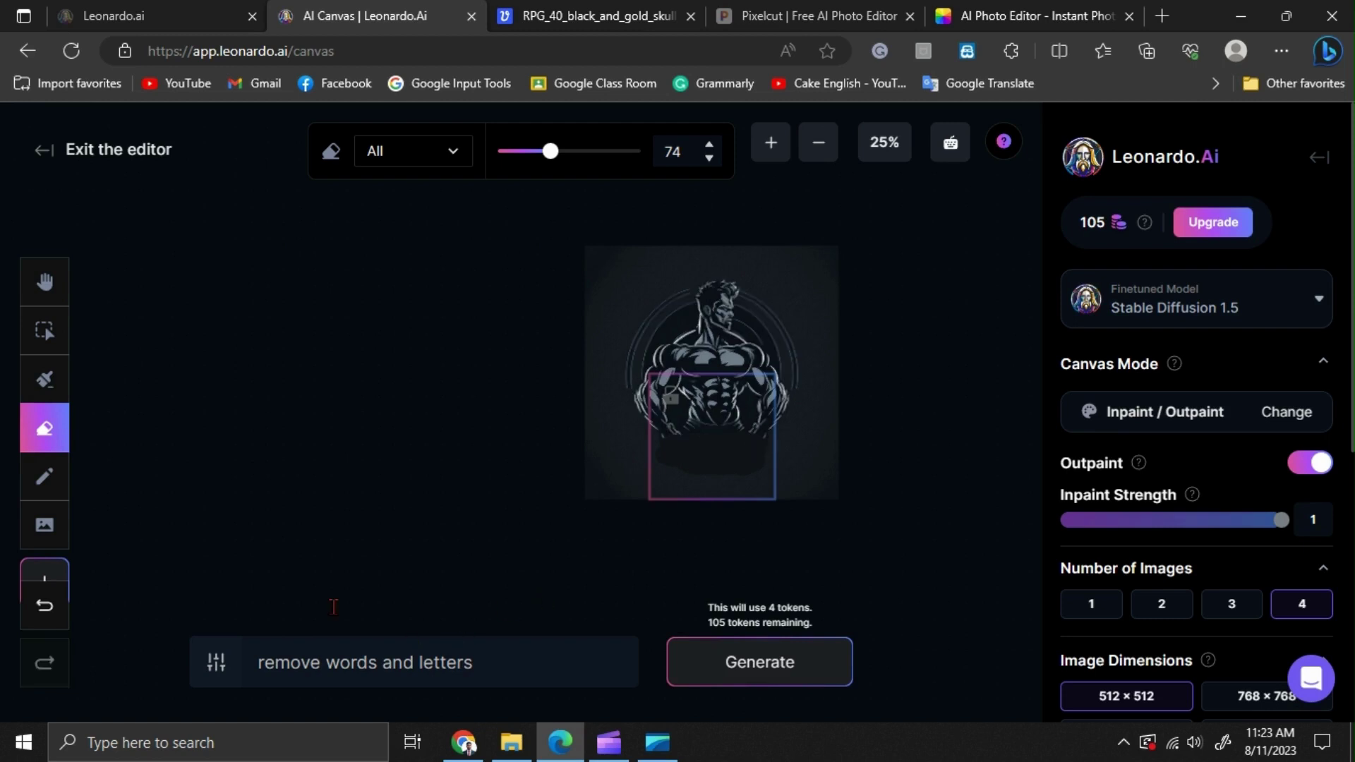
Step: Replace the Canvas prompt text with 'complete the logo'
{"action": "left_click_drag", "start_coordinate": [483, 665], "coordinate": [261, 662]}
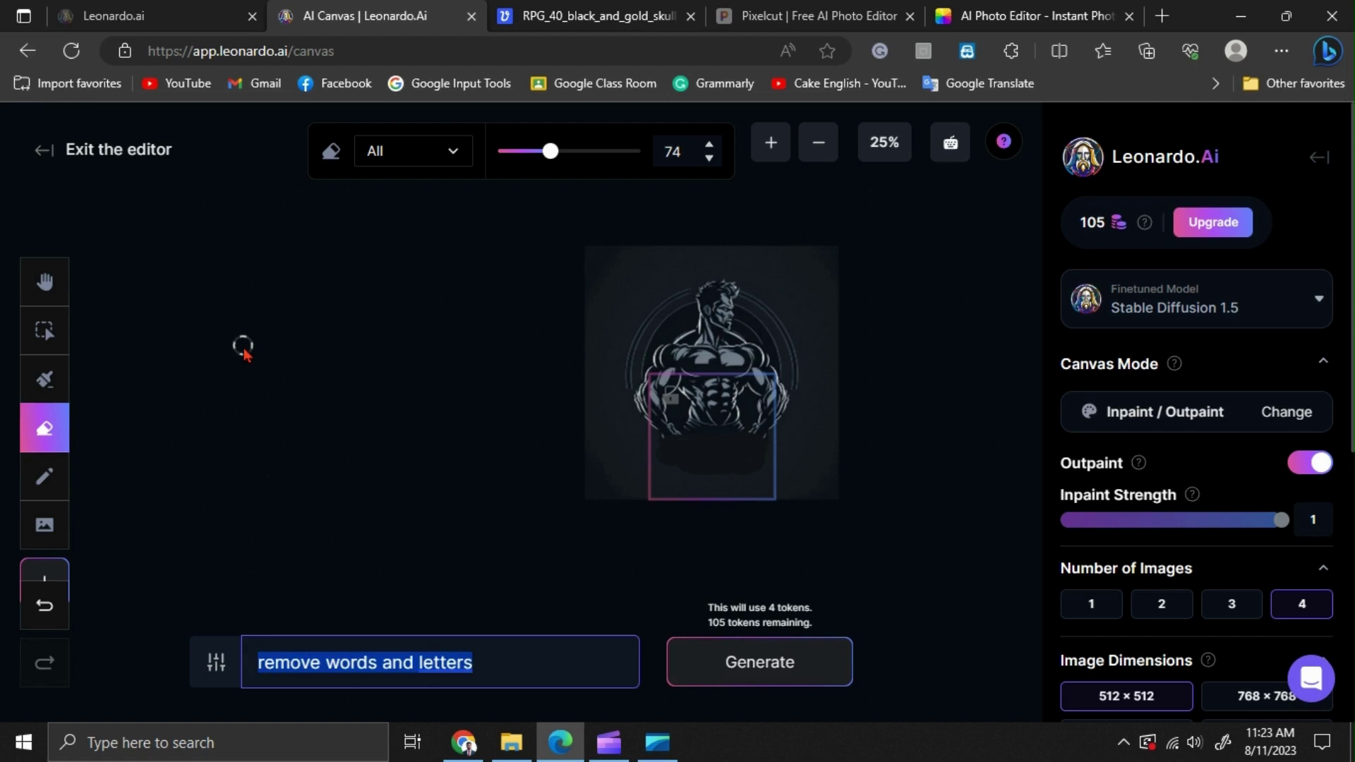
{"action": "type", "text": "complete th"}
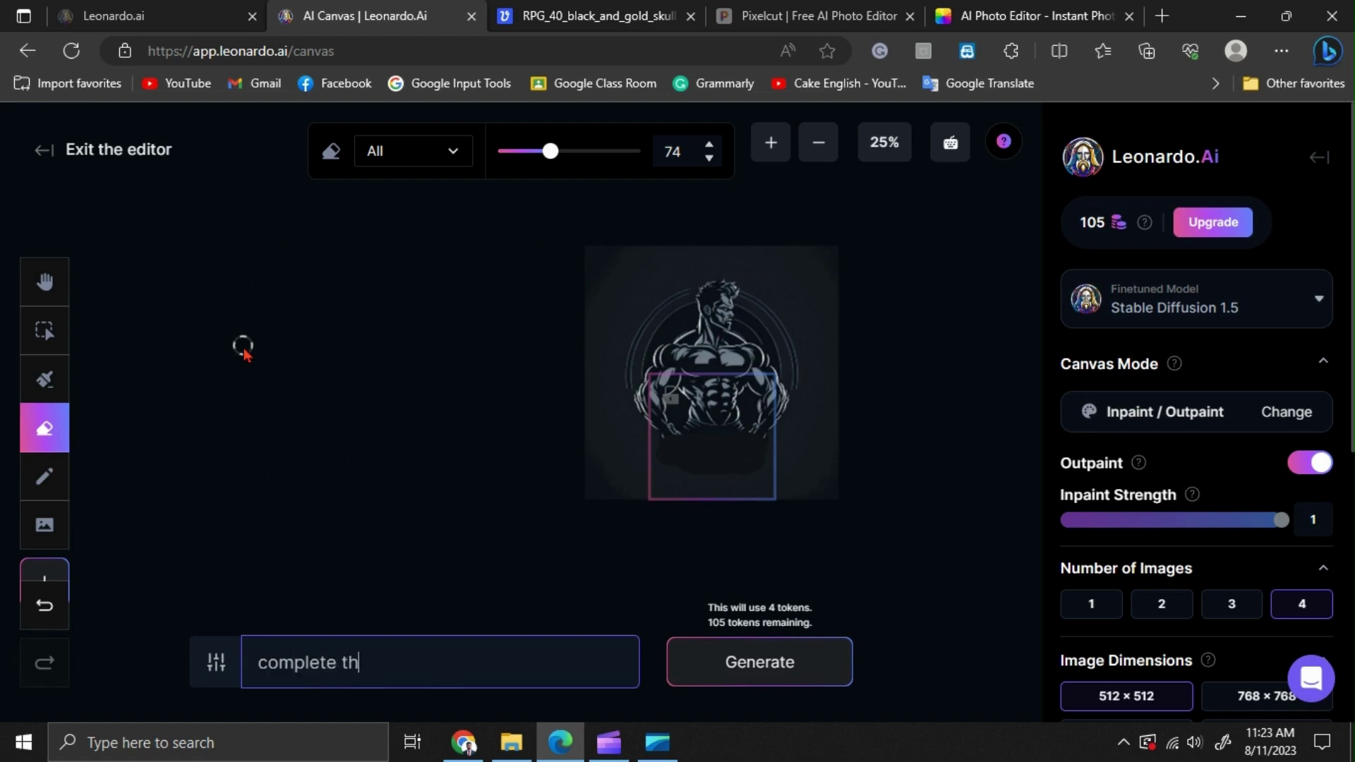
{"action": "type", "text": "e logo"}
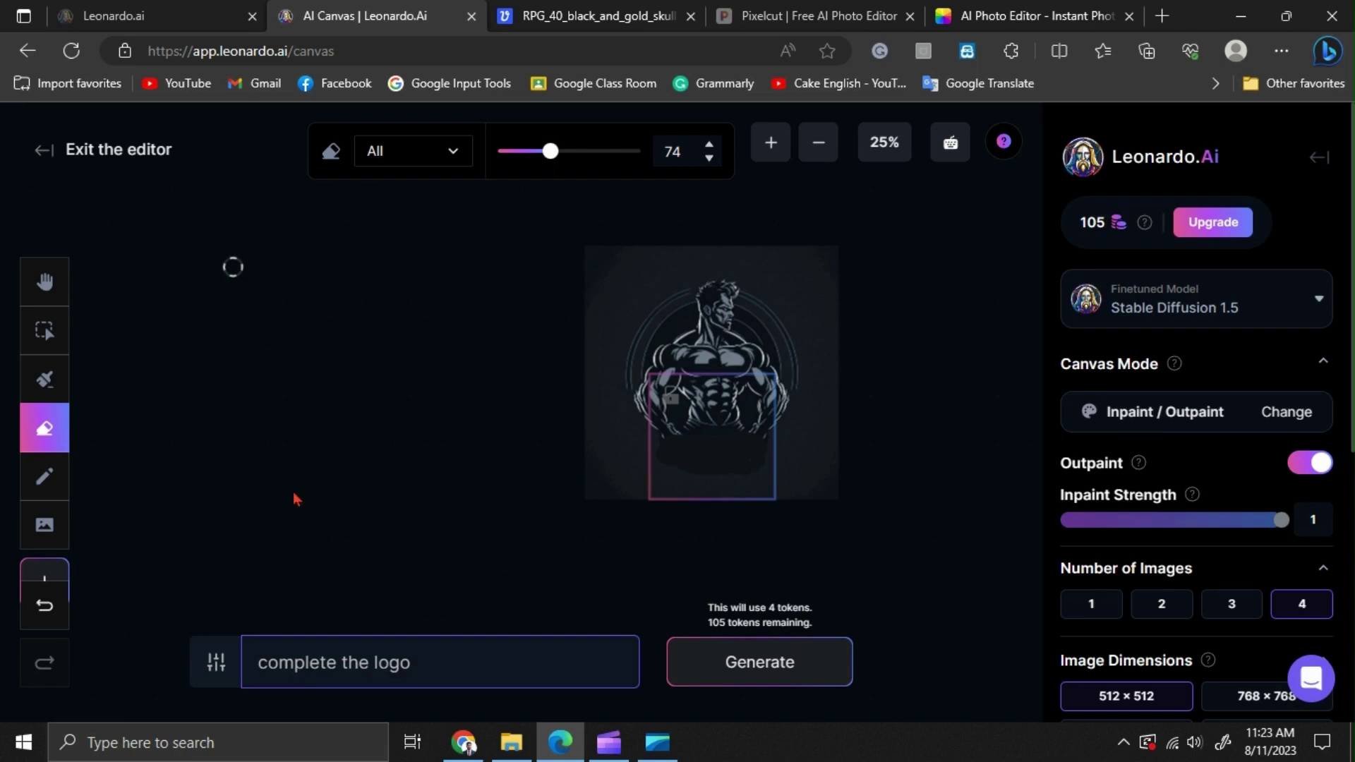
{"action": "right_click", "coordinate": [187, 267]}
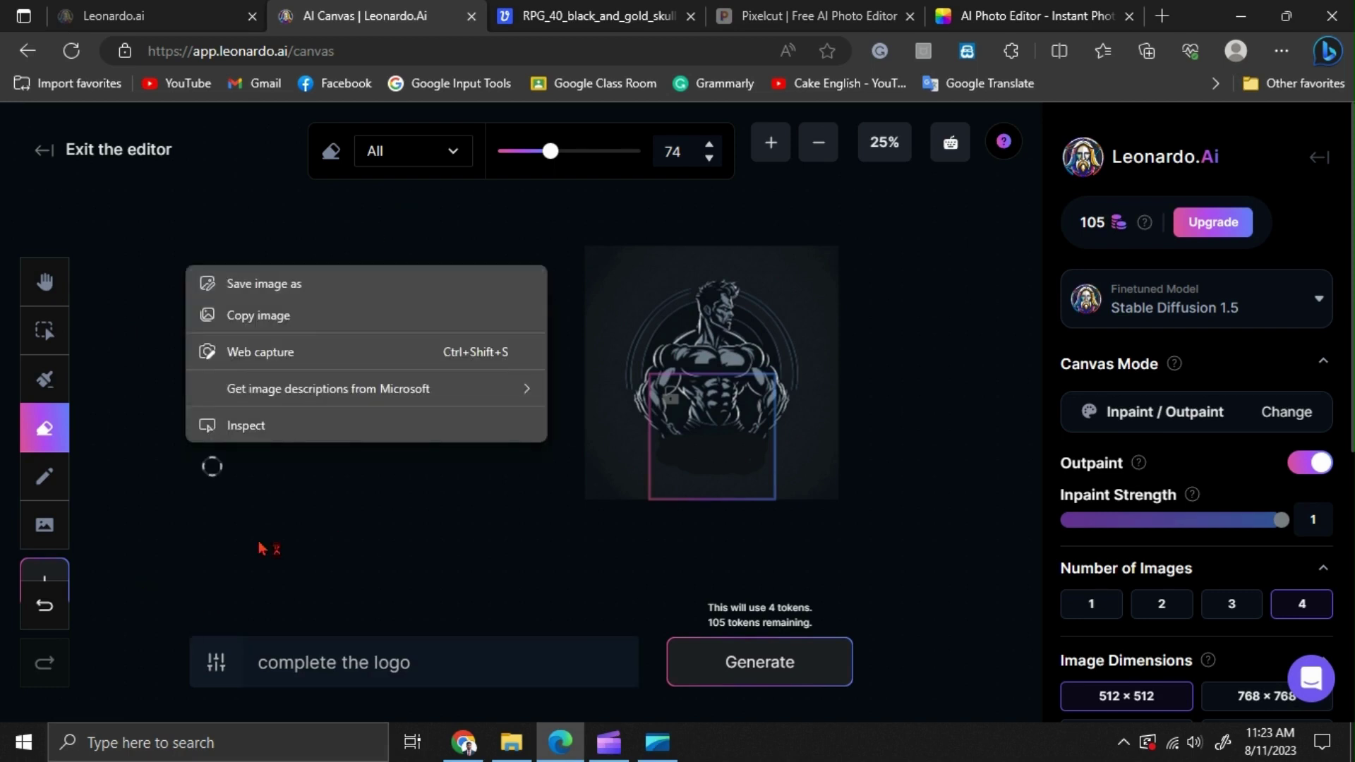
Step: Check that the negative prompt reads 'words, letters', then close the negative prompt panel
{"action": "left_click", "coordinate": [205, 698]}
{"action": "left_click", "coordinate": [216, 662]}
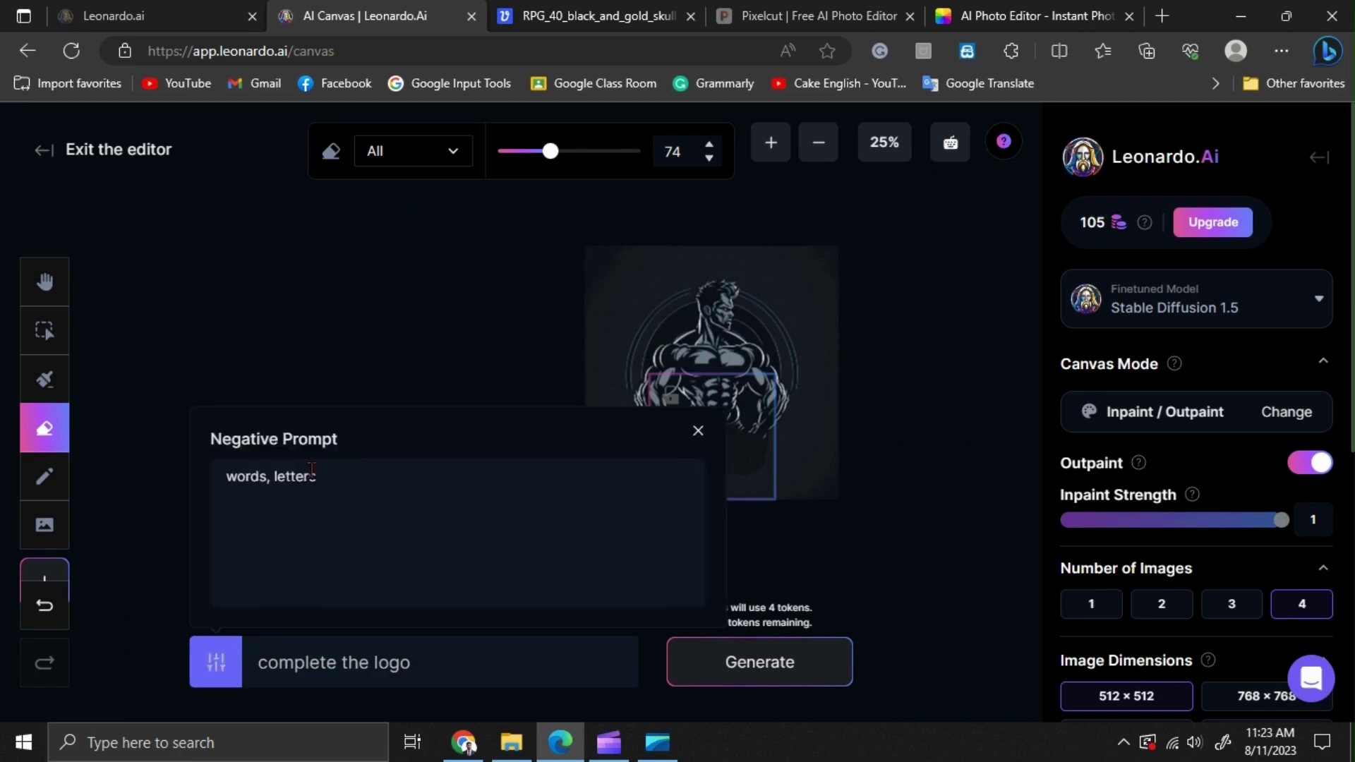
{"action": "left_click_drag", "start_coordinate": [266, 479], "coordinate": [232, 473]}
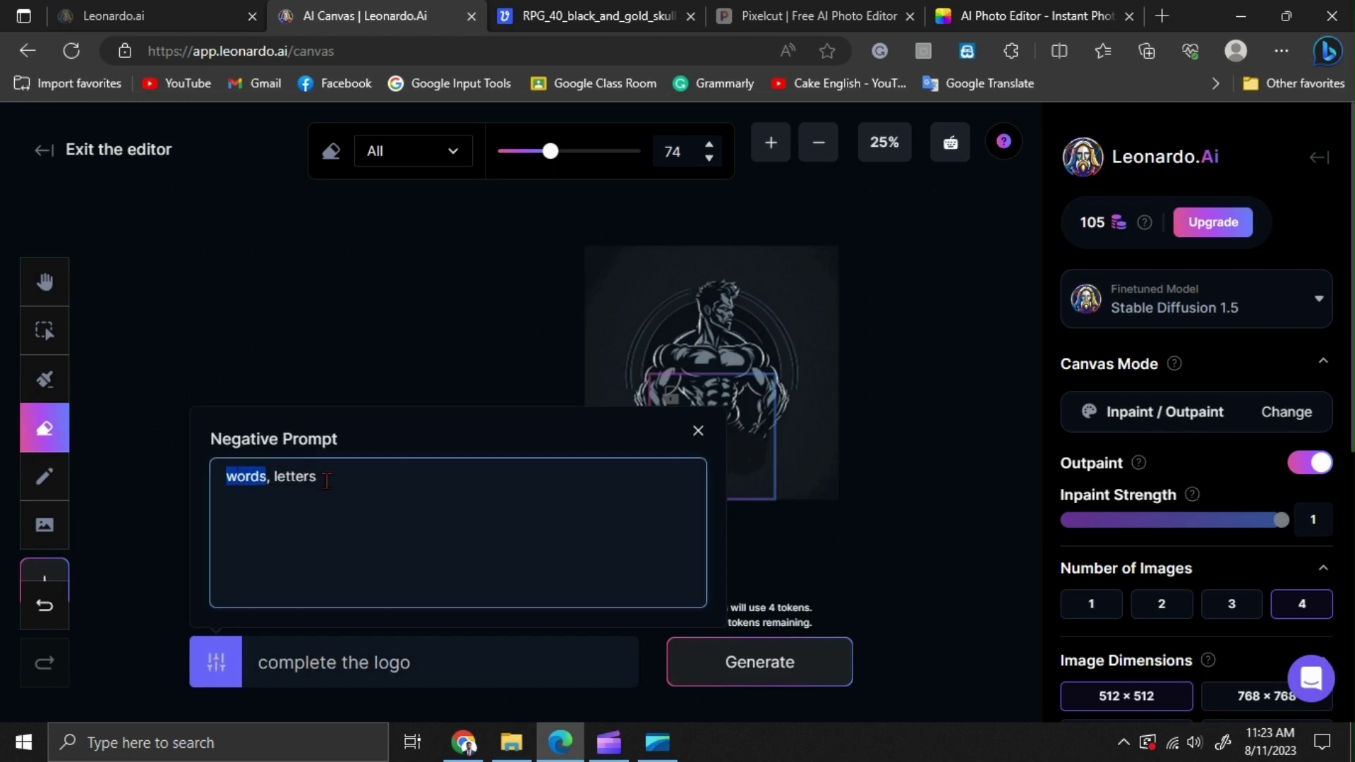
{"action": "left_click_drag", "start_coordinate": [326, 480], "coordinate": [280, 477]}
{"action": "double_click", "coordinate": [302, 485]}
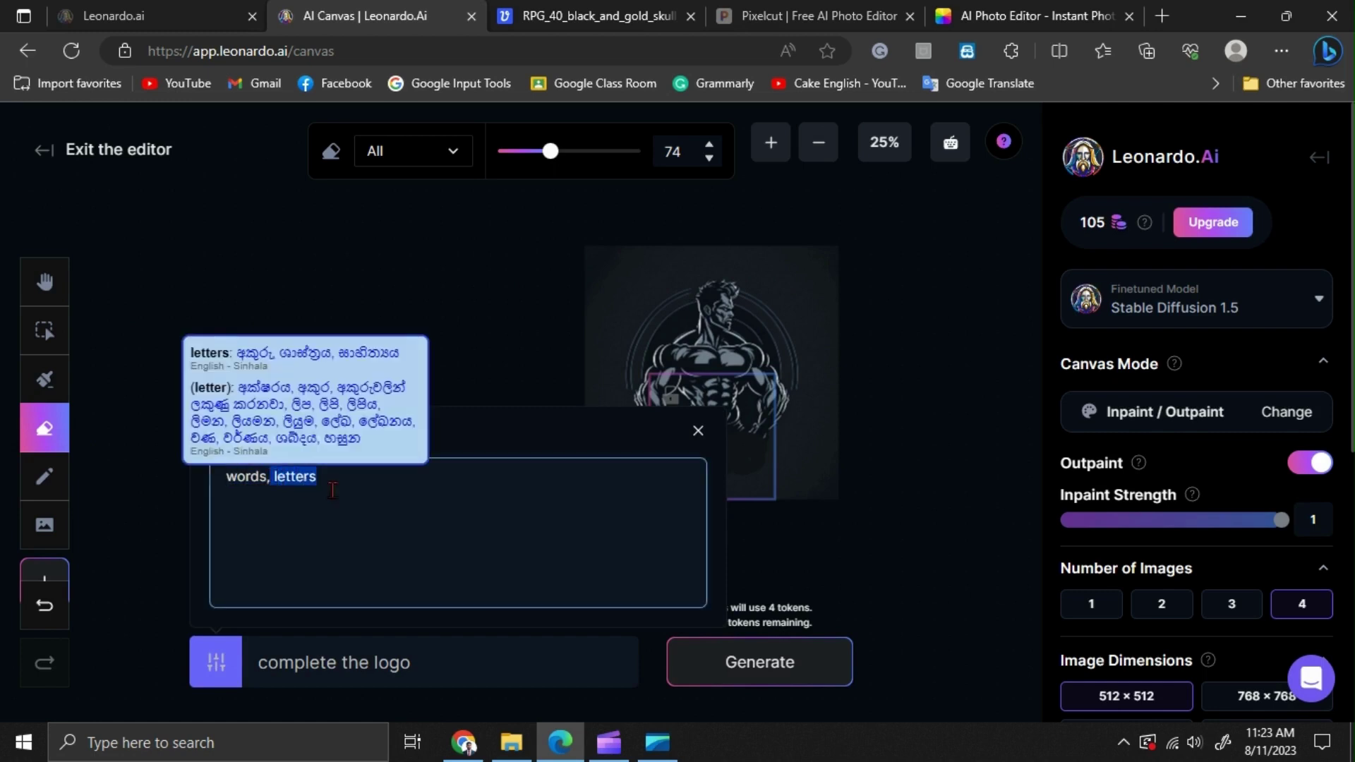
{"action": "left_click", "coordinate": [343, 485]}
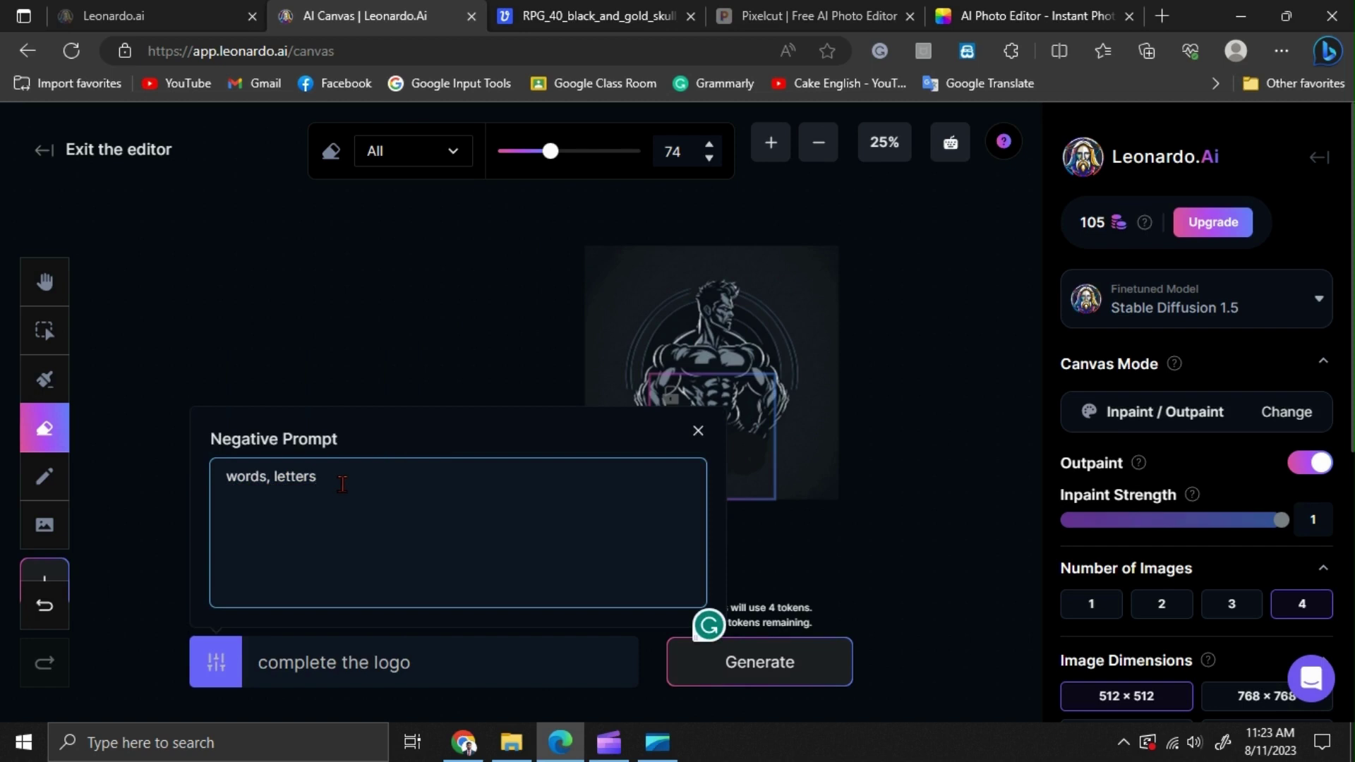
{"action": "double_click", "coordinate": [266, 478]}
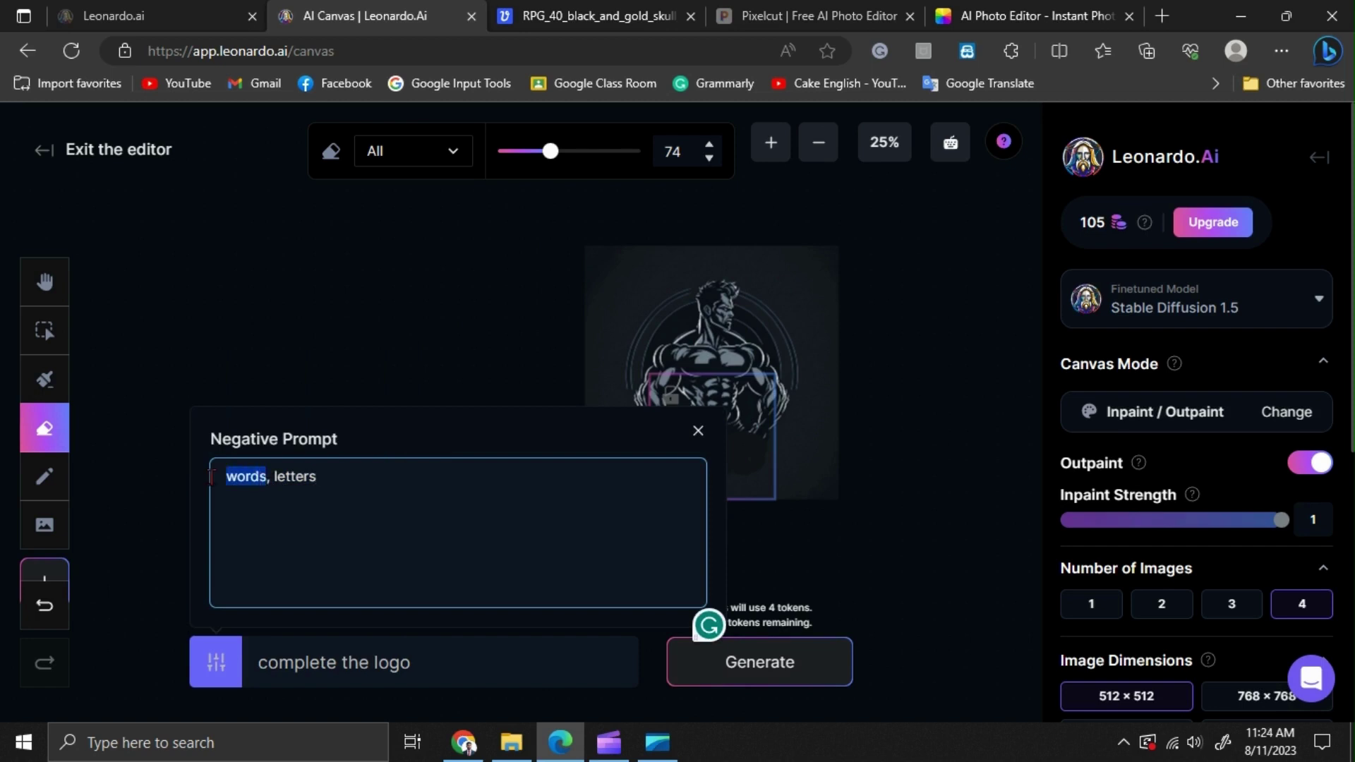
{"action": "left_click_drag", "start_coordinate": [316, 478], "coordinate": [274, 476]}
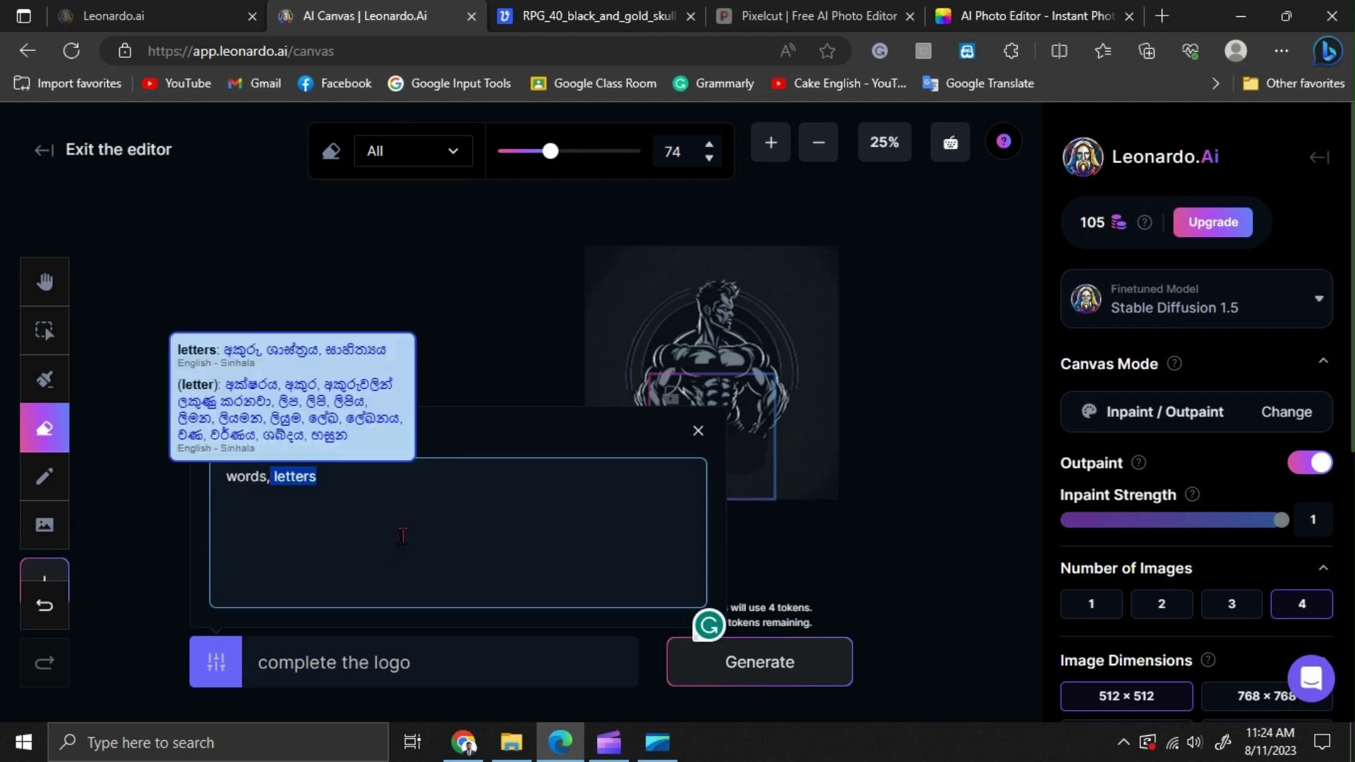
{"action": "left_click", "coordinate": [347, 528]}
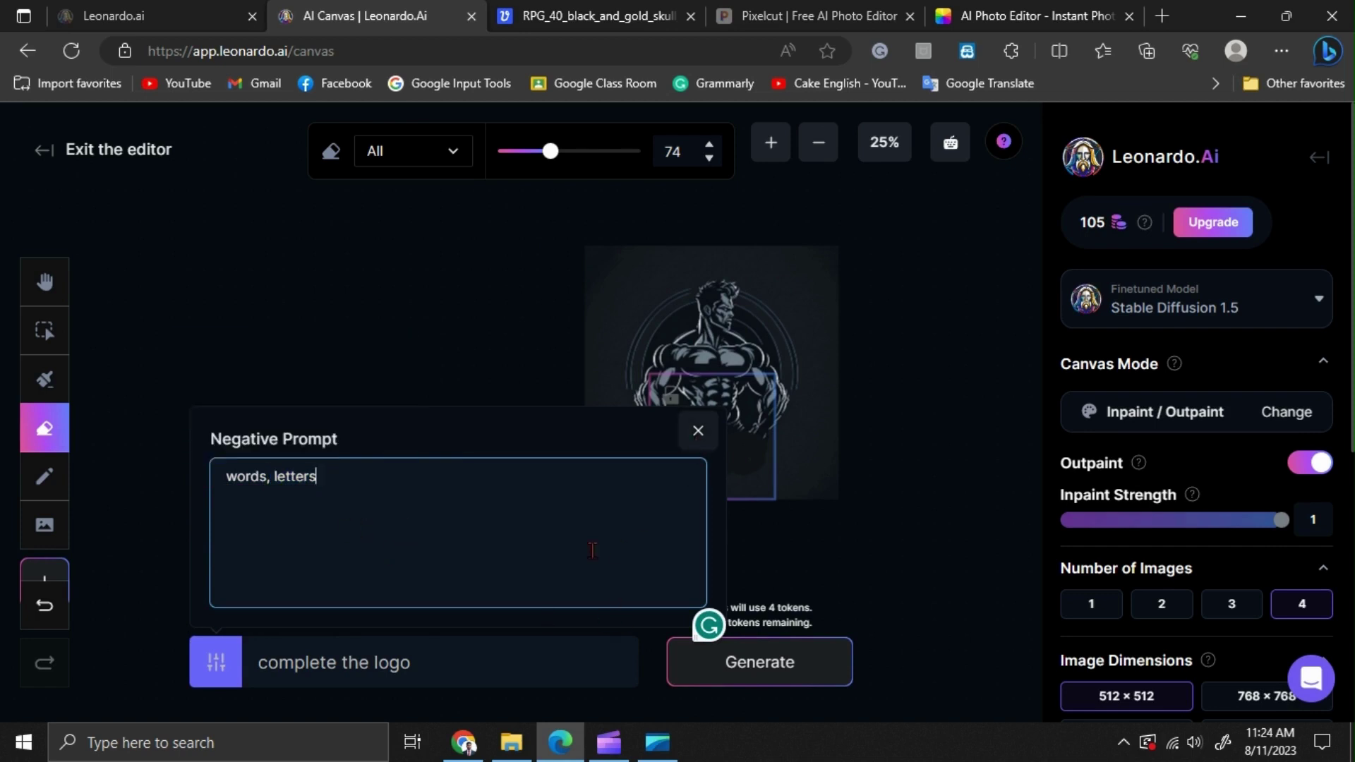
{"action": "left_click", "coordinate": [699, 430]}
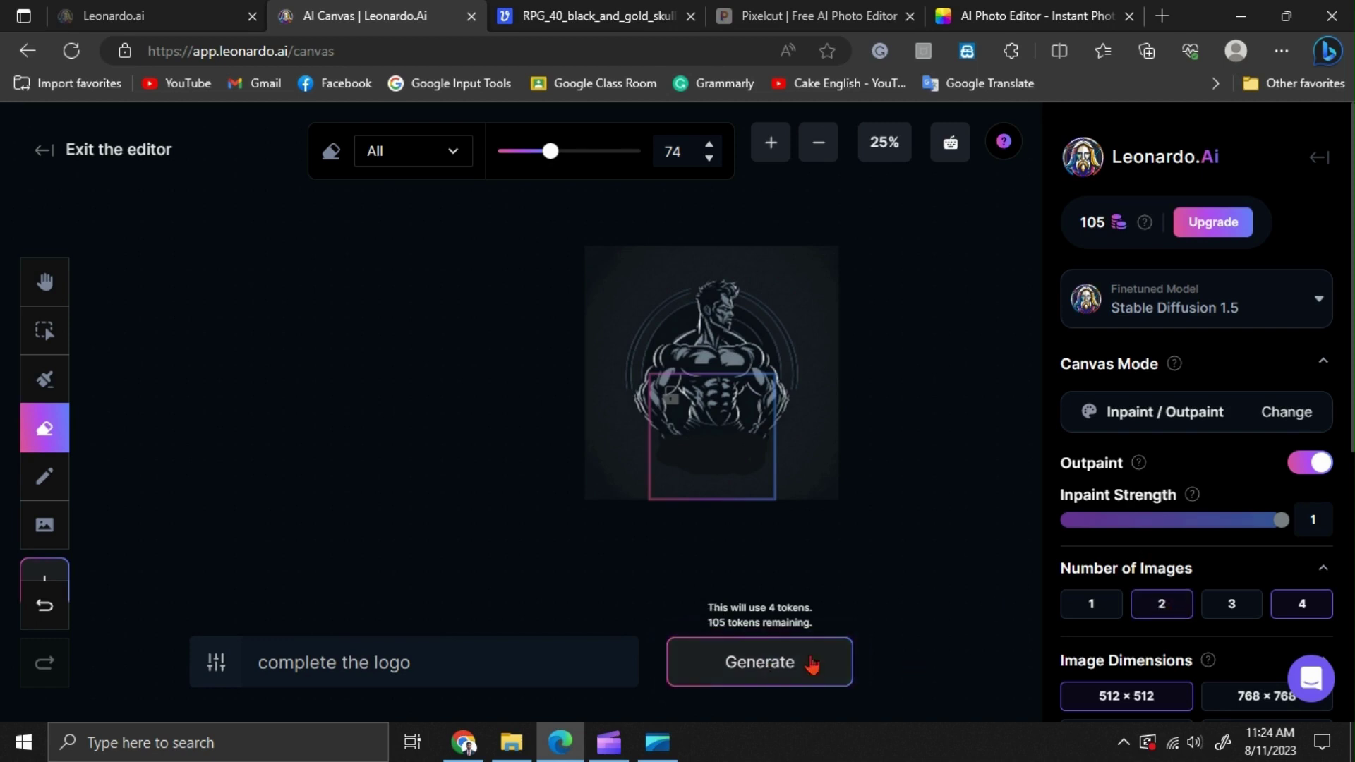
Step: Generate two fills for the erased area and view the second result, 2/2
{"action": "left_click", "coordinate": [764, 685]}
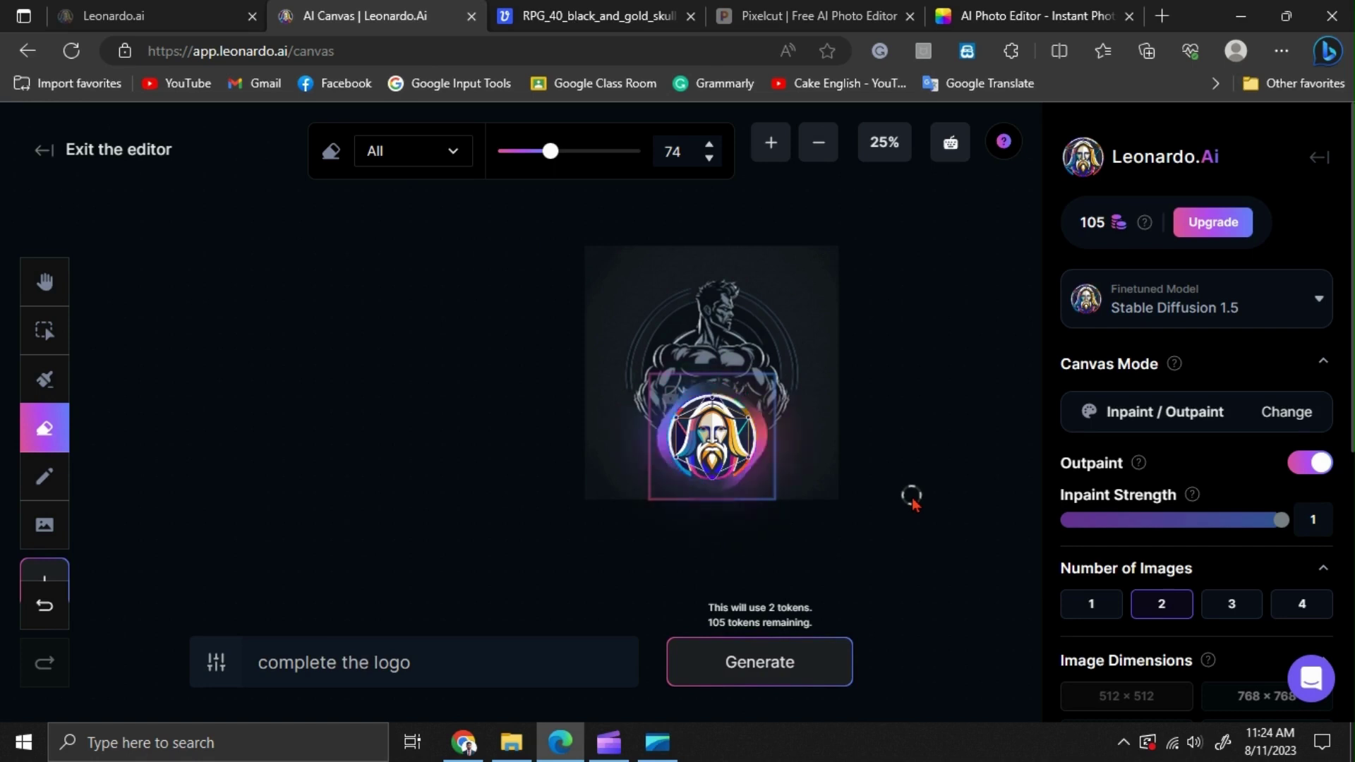
{"action": "key", "text": "h"}
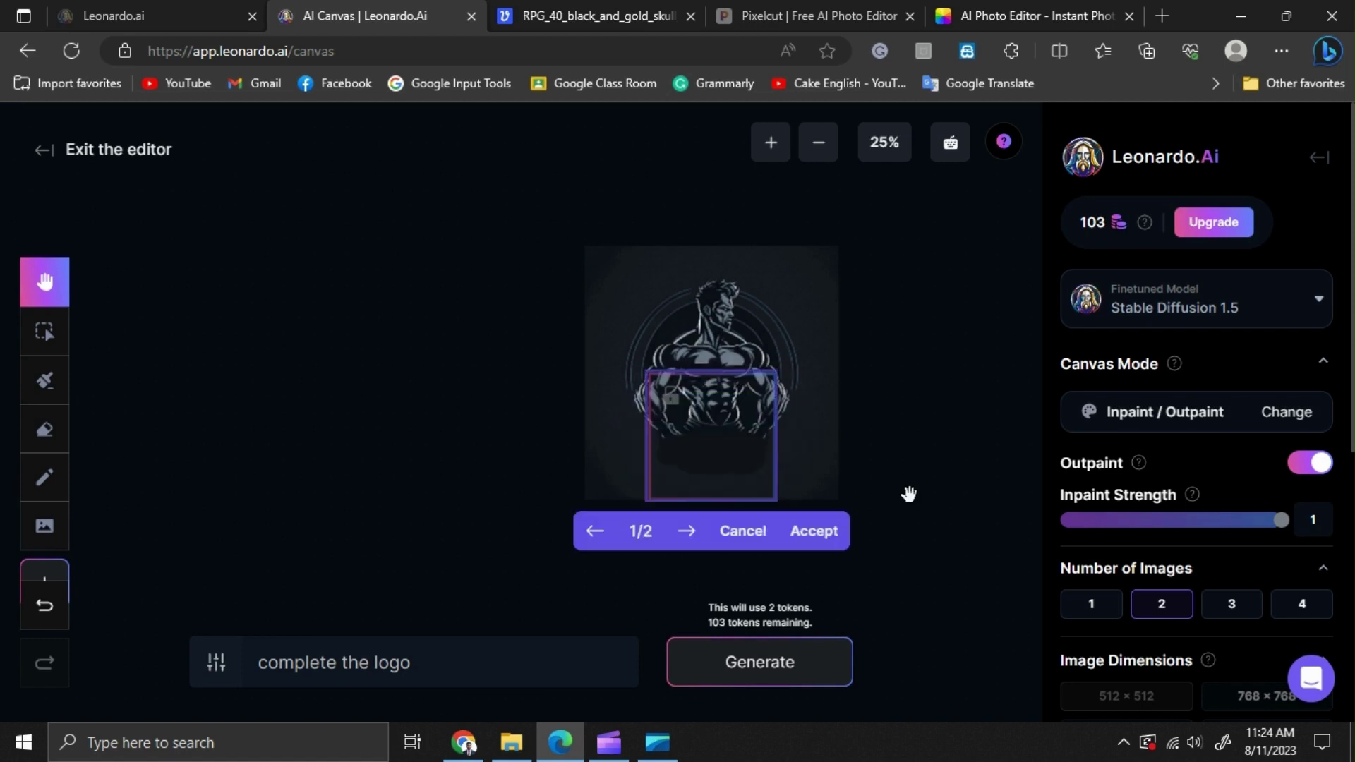
{"action": "left_click", "coordinate": [689, 546]}
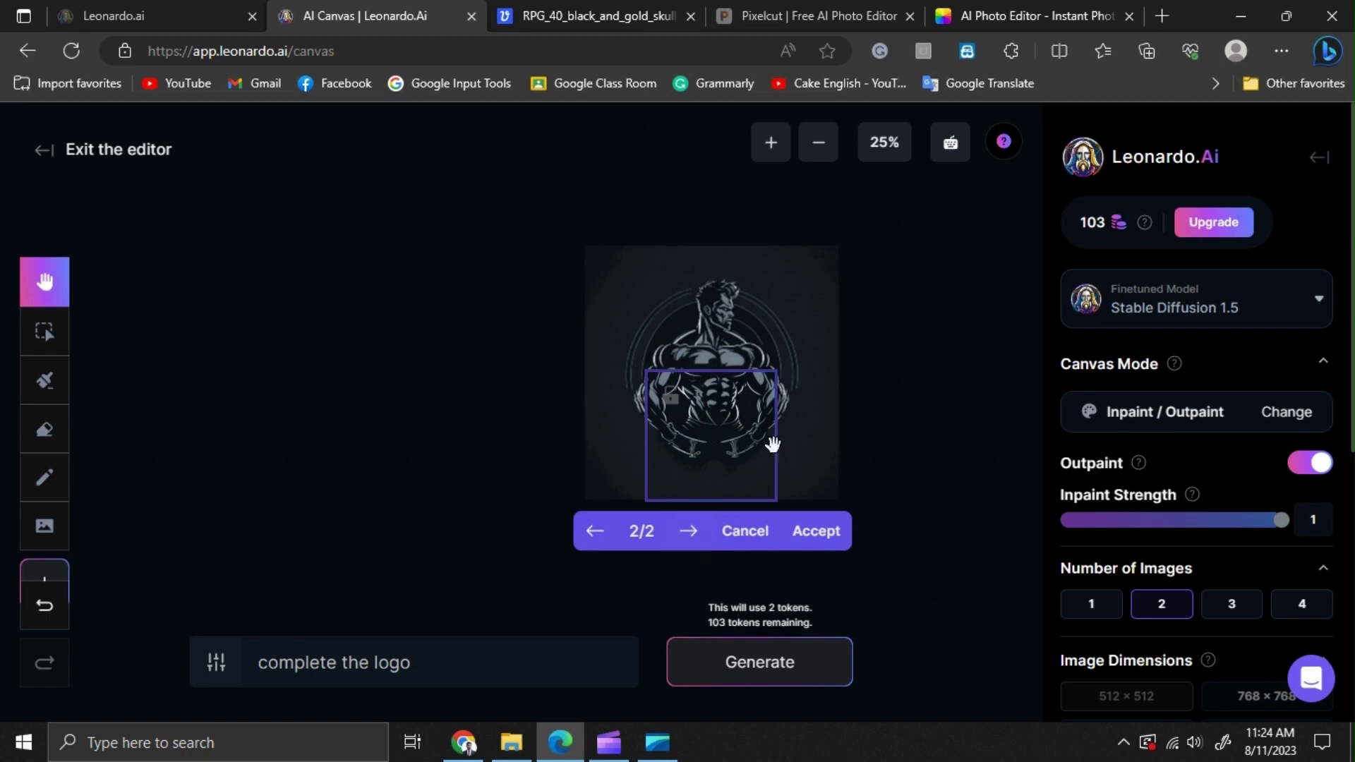
{"action": "scroll", "coordinate": [753, 478], "scroll_direction": "up", "scroll_amount": 1}
{"action": "scroll", "coordinate": [753, 478], "scroll_direction": "down", "scroll_amount": 1}
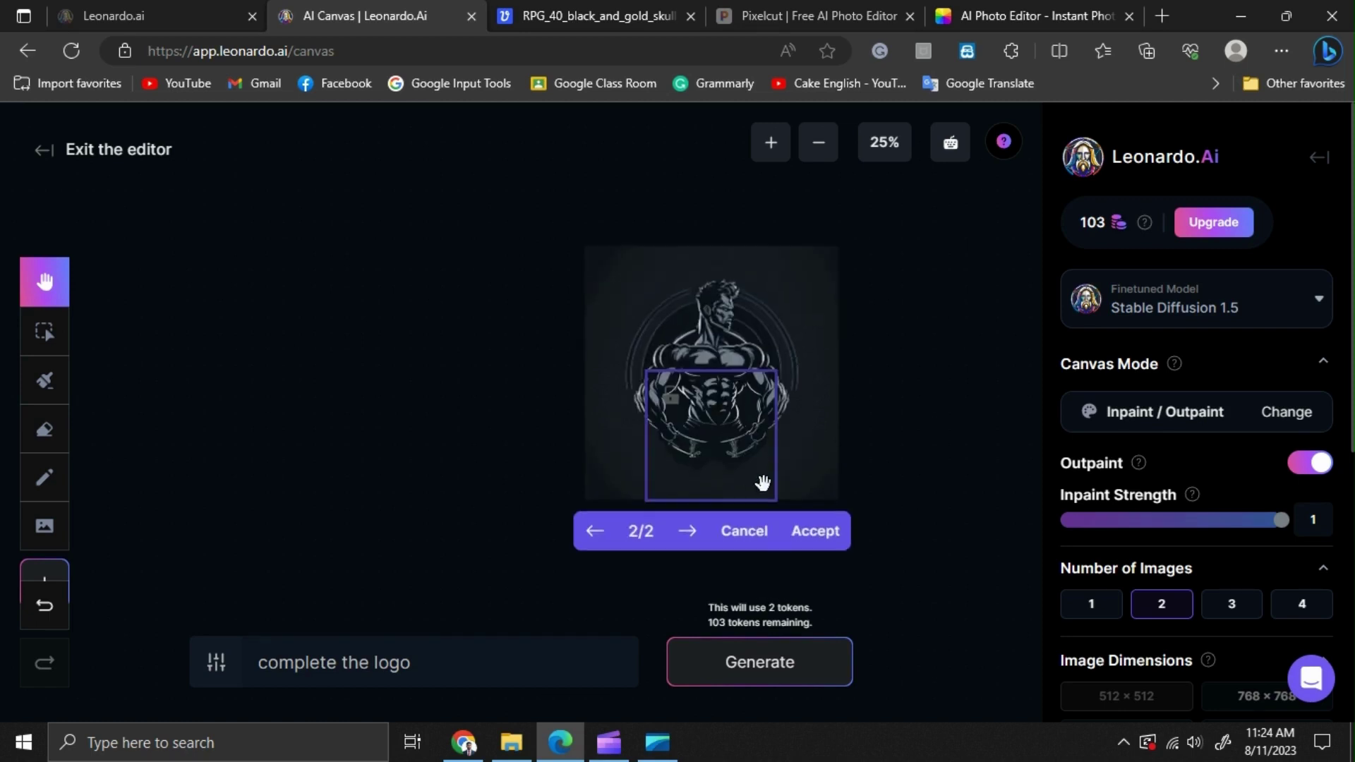
Step: Zoom to 50%, inspect the generated lower area and accept the second fill
{"action": "left_click", "coordinate": [777, 157]}
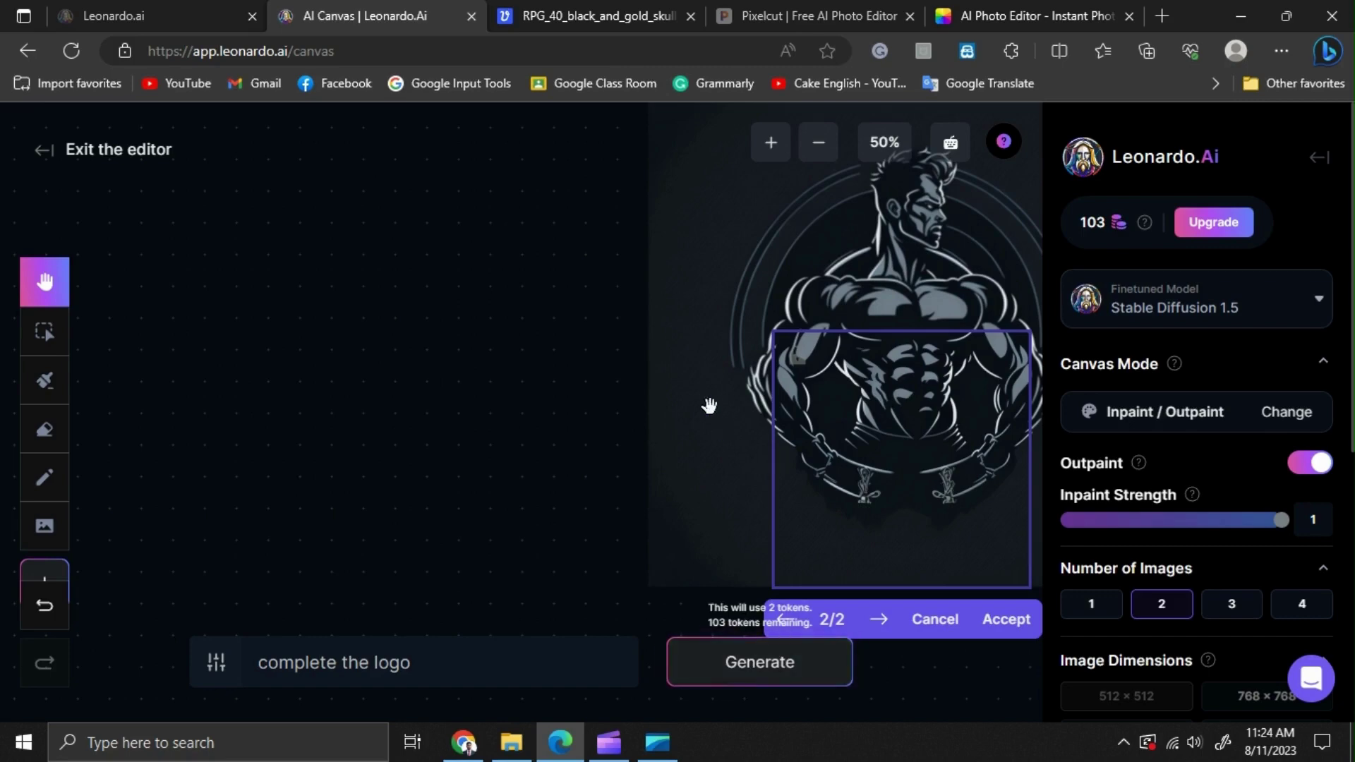
{"action": "left_click_drag", "start_coordinate": [708, 405], "coordinate": [312, 411]}
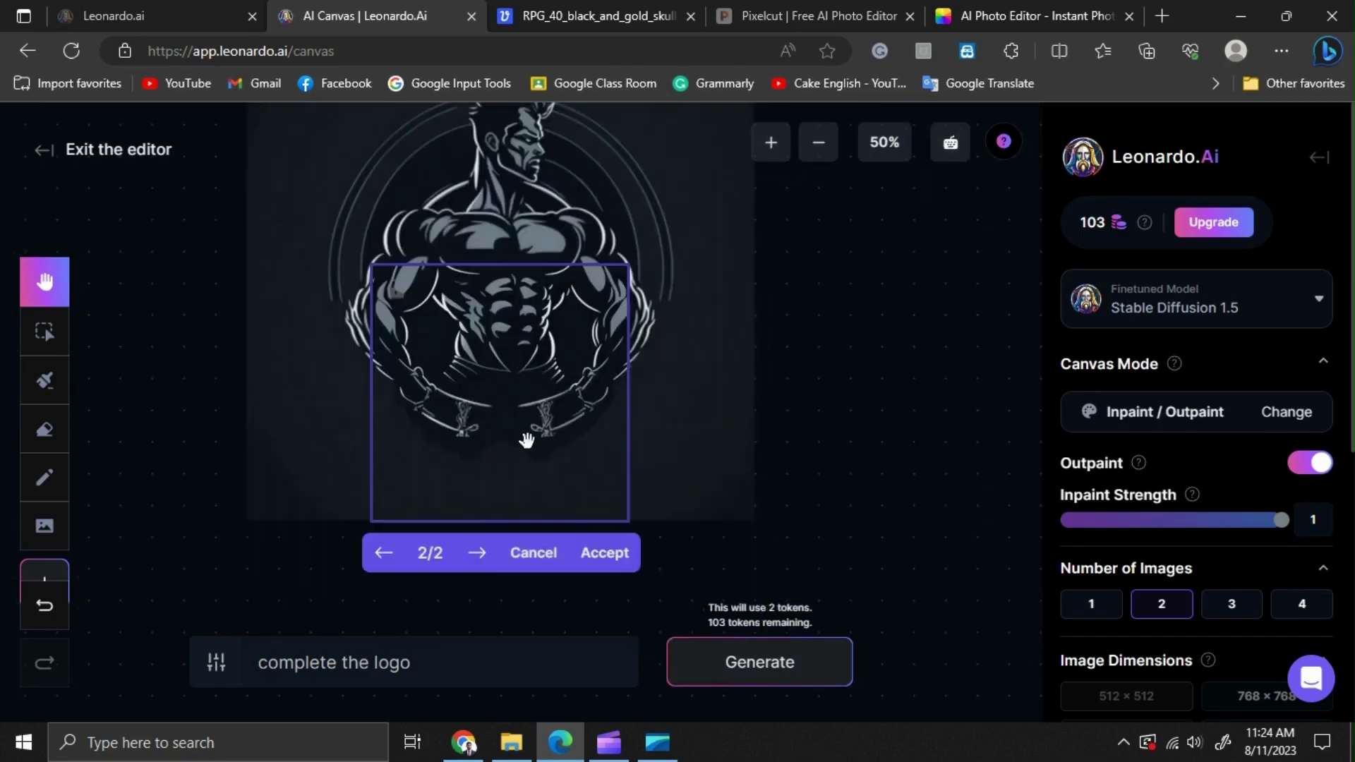
{"action": "left_click", "coordinate": [605, 552]}
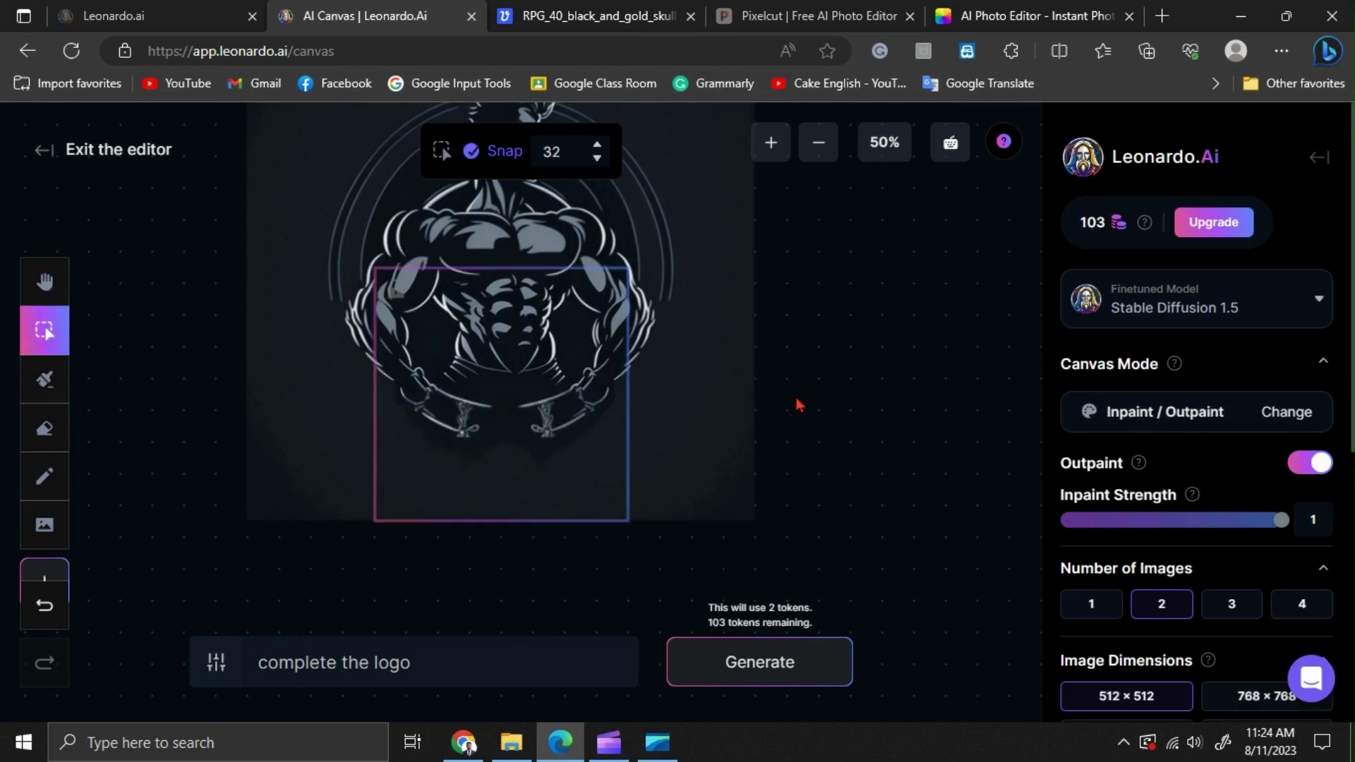
Step: Download the finished text-free gym logo artwork from AI Canvas
{"action": "scroll", "coordinate": [808, 449], "scroll_direction": "up", "scroll_amount": 1}
{"action": "scroll", "coordinate": [807, 448], "scroll_direction": "up", "scroll_amount": 1}
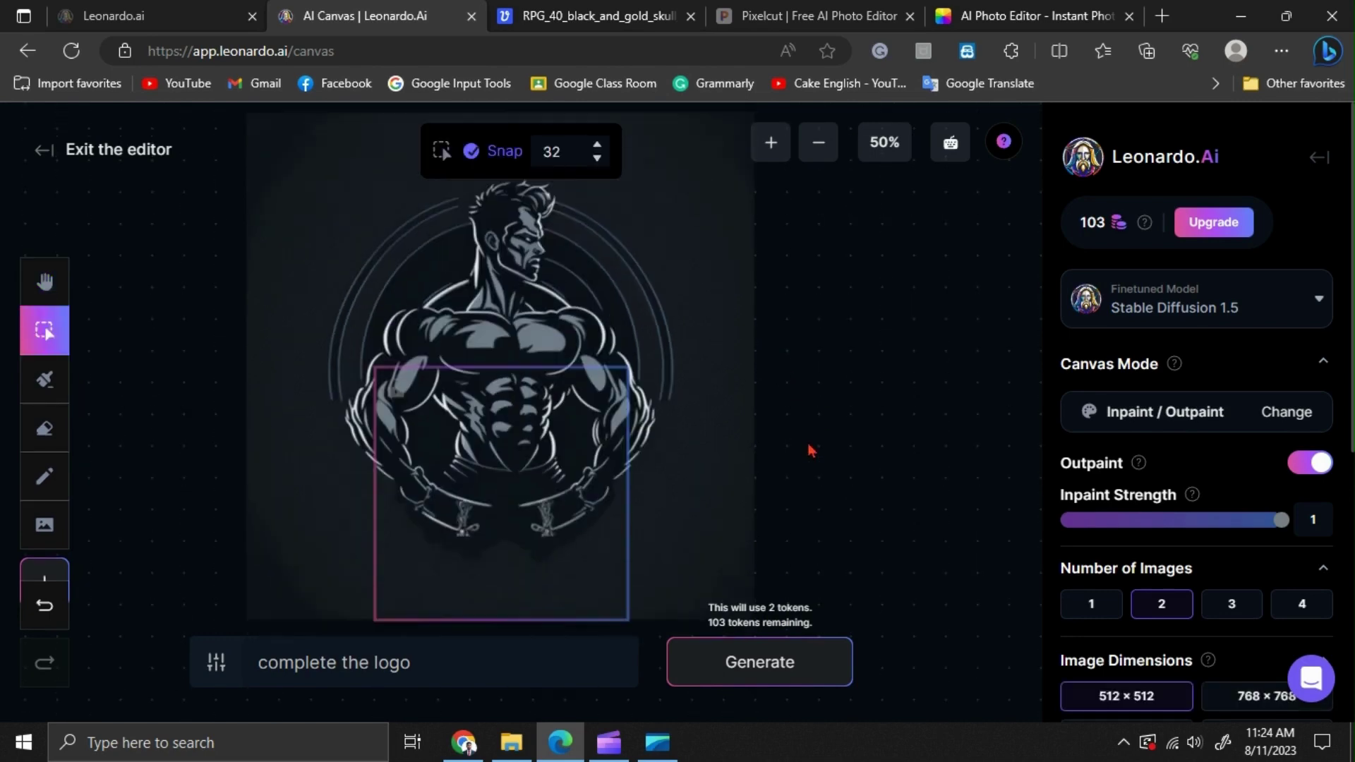
{"action": "scroll", "coordinate": [1210, 465], "scroll_direction": "down", "scroll_amount": 5}
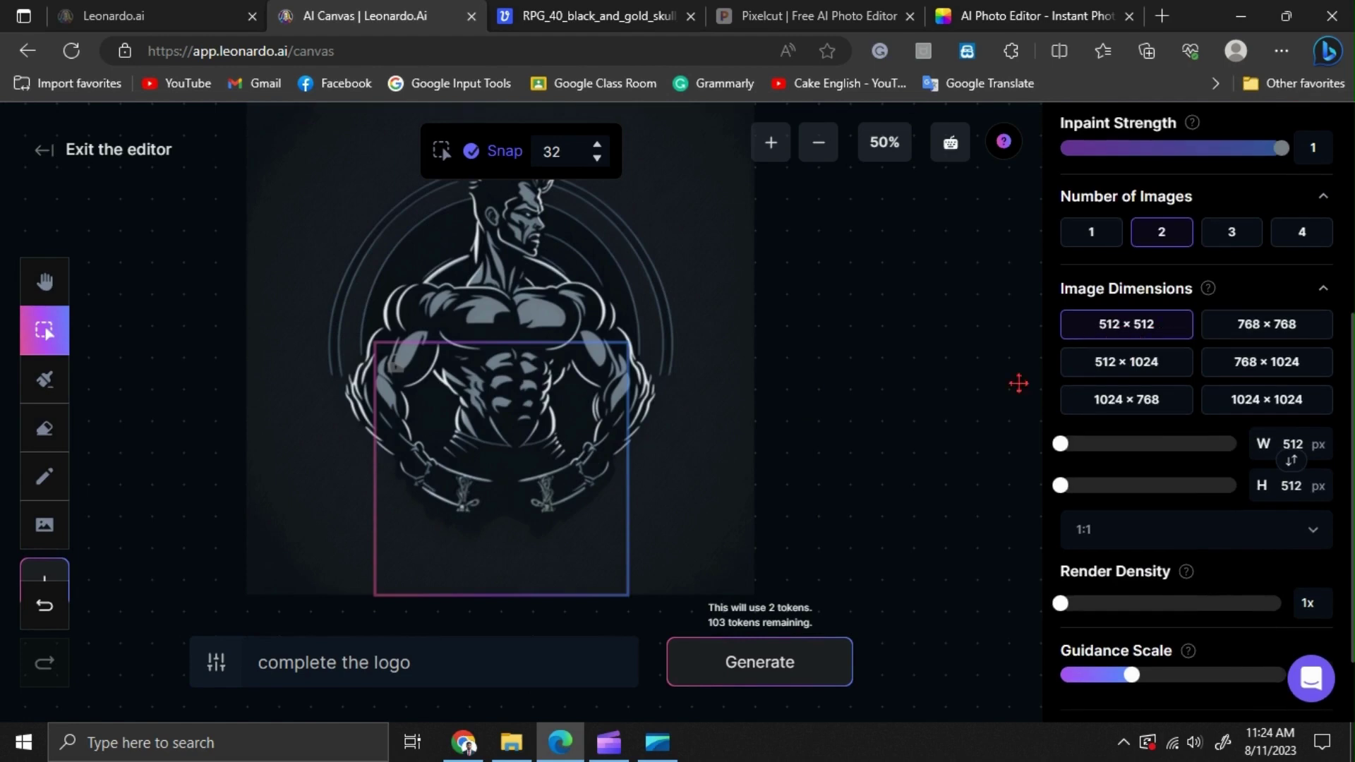
{"action": "scroll", "coordinate": [919, 444], "scroll_direction": "up", "scroll_amount": 2}
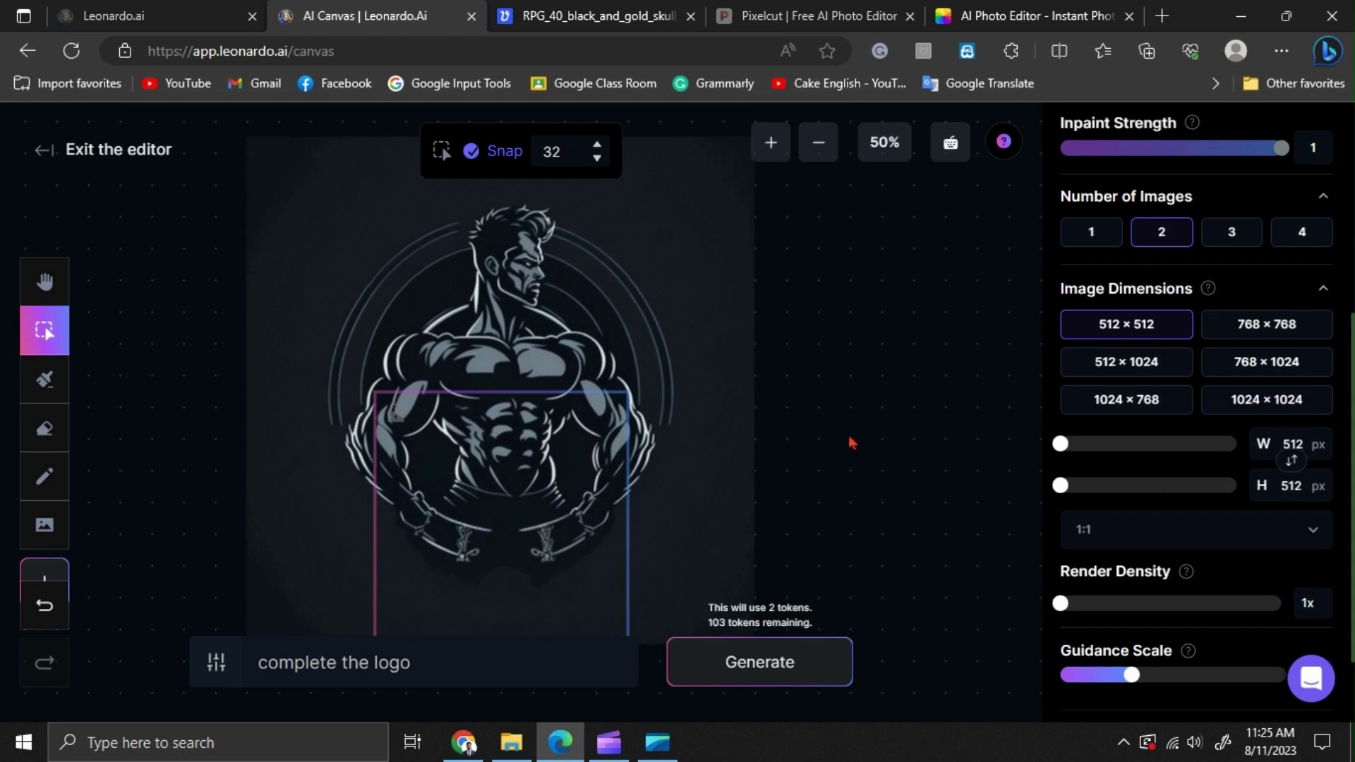
{"action": "scroll", "coordinate": [852, 445], "scroll_direction": "down", "scroll_amount": 2}
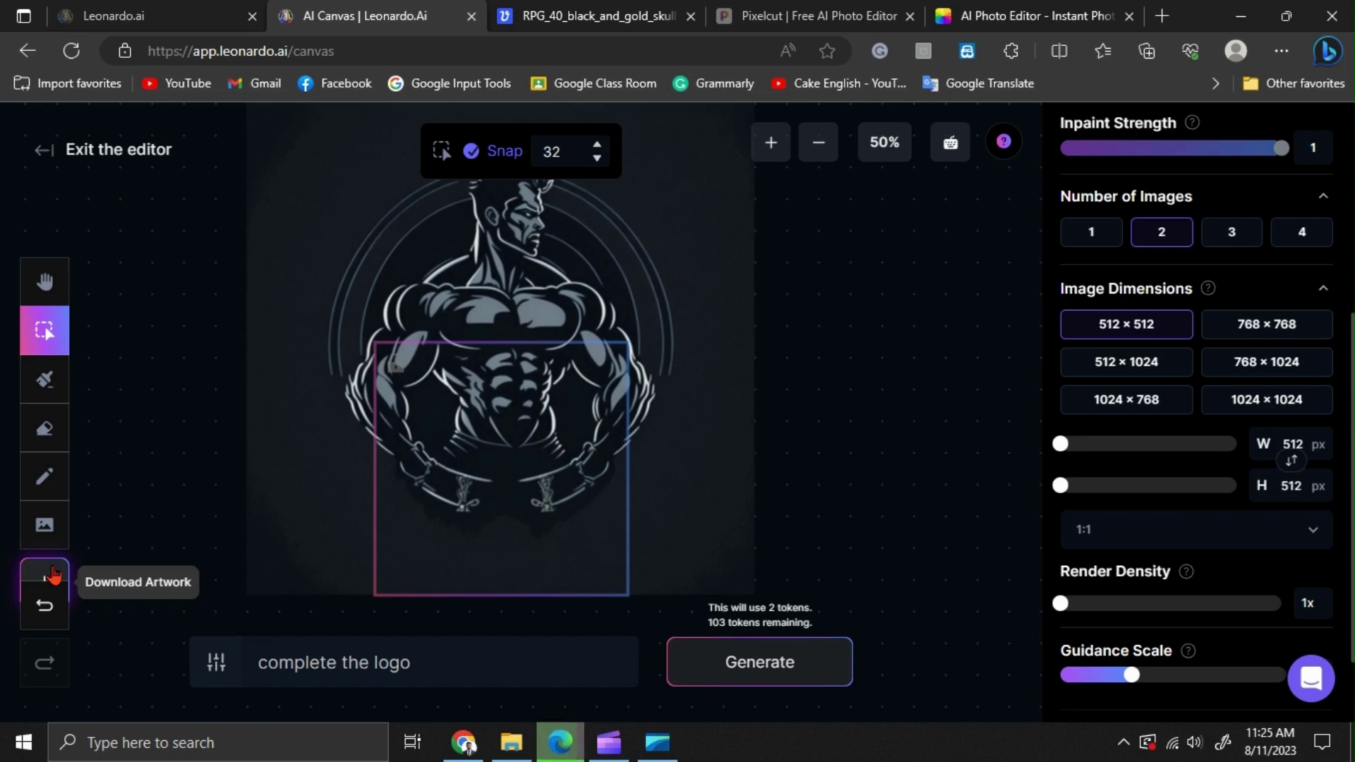
{"action": "left_click", "coordinate": [53, 575]}
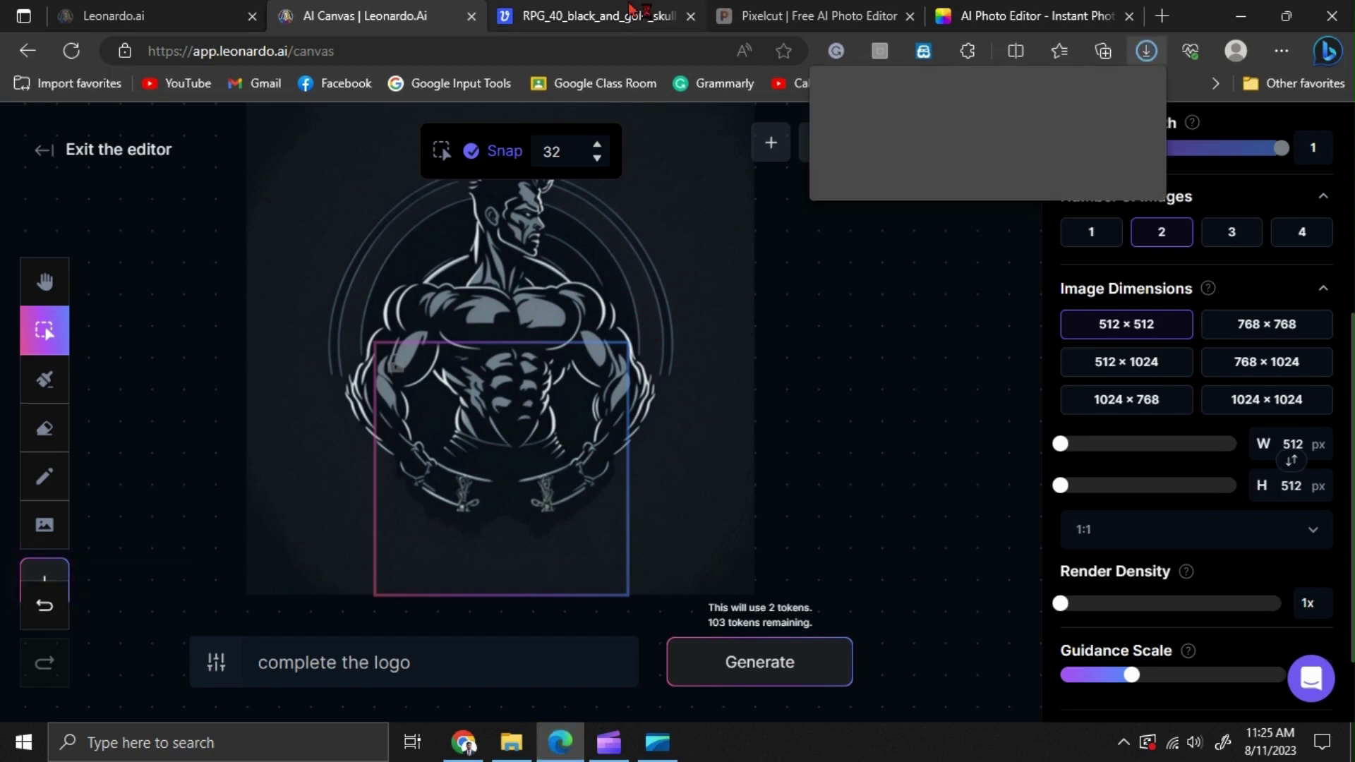